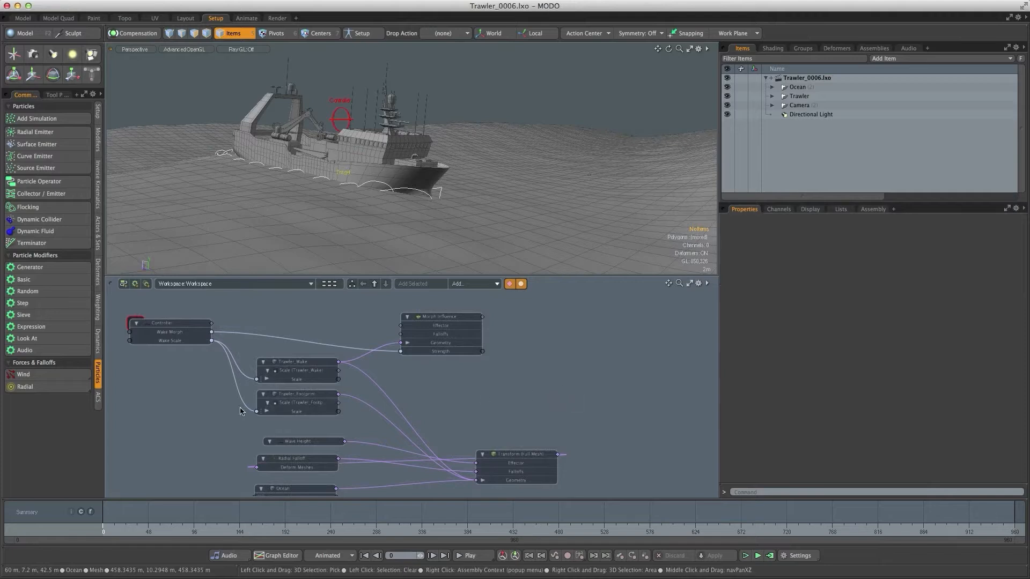
Create a surface emitter with nothing selected and add its node to the schematic in the free space below Morph Influence.
click(298, 402)
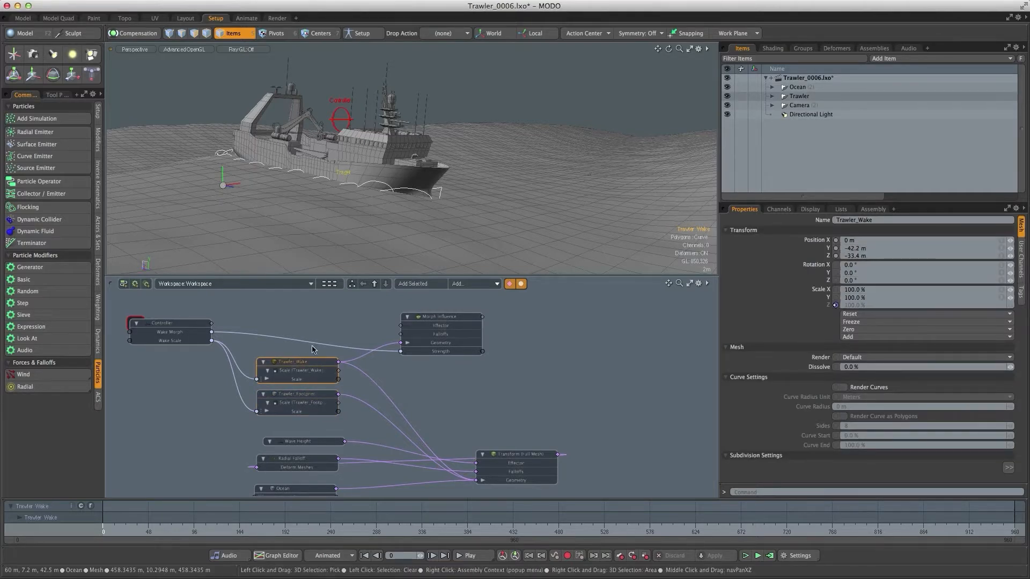
click(197, 413)
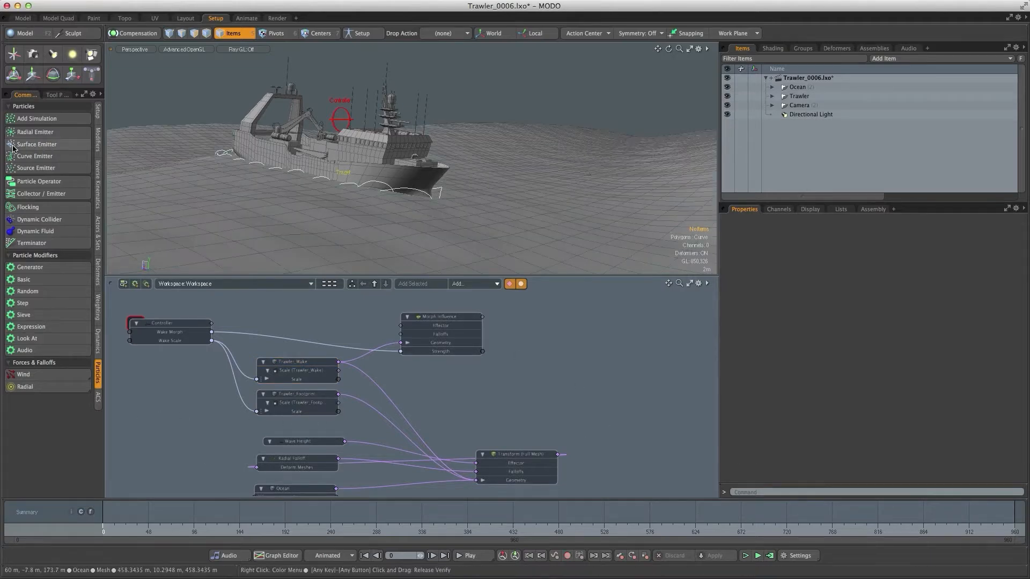
click(38, 145)
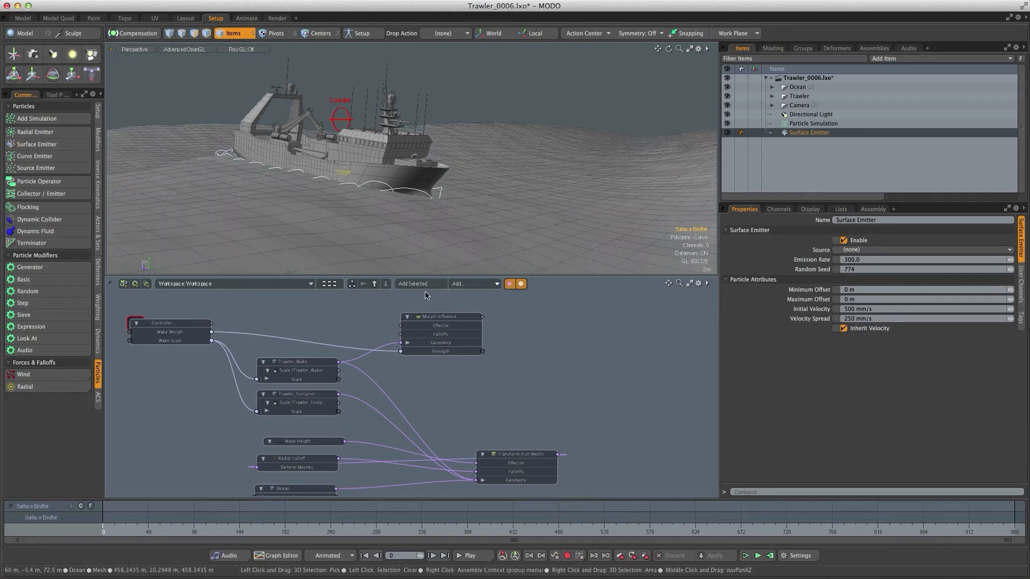
click(401, 284)
drag(456, 432, 465, 399)
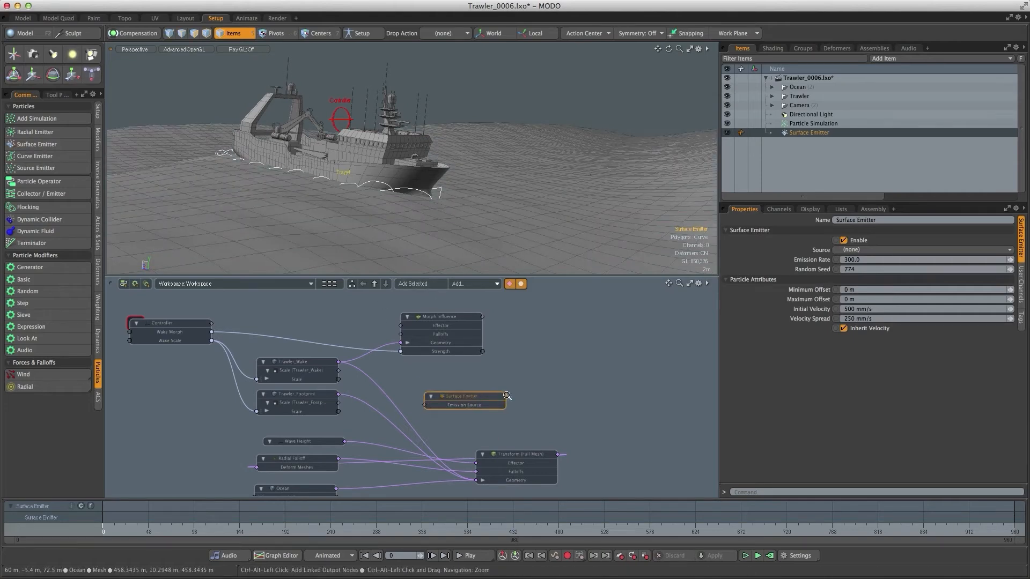
Bring the emitter's linked Particle Simulation node into the schematic and connect Trawler_Footprint to the Surface Emitter's Emission Source.
click(506, 397)
drag(567, 391, 598, 371)
click(528, 375)
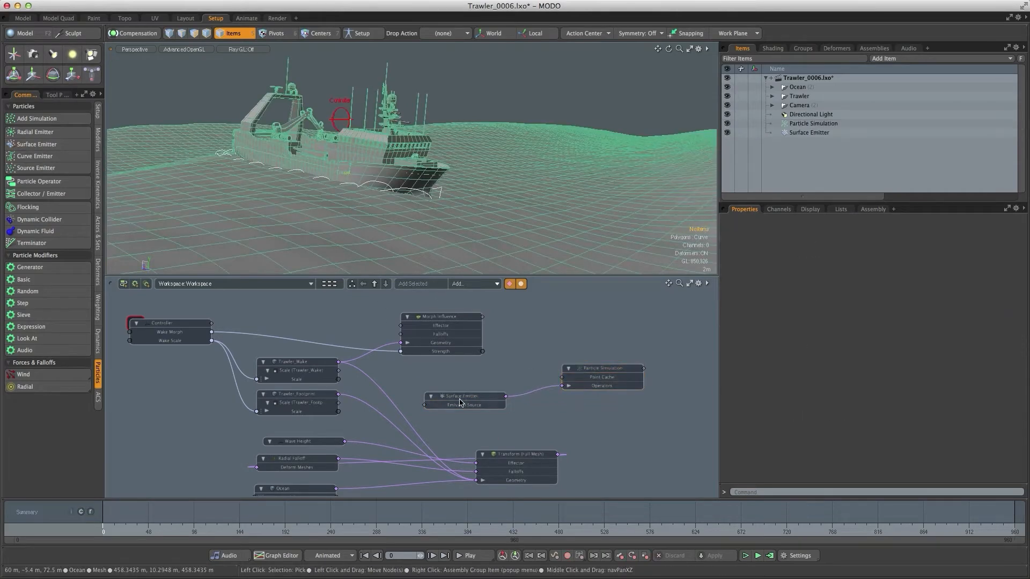
drag(460, 402, 462, 394)
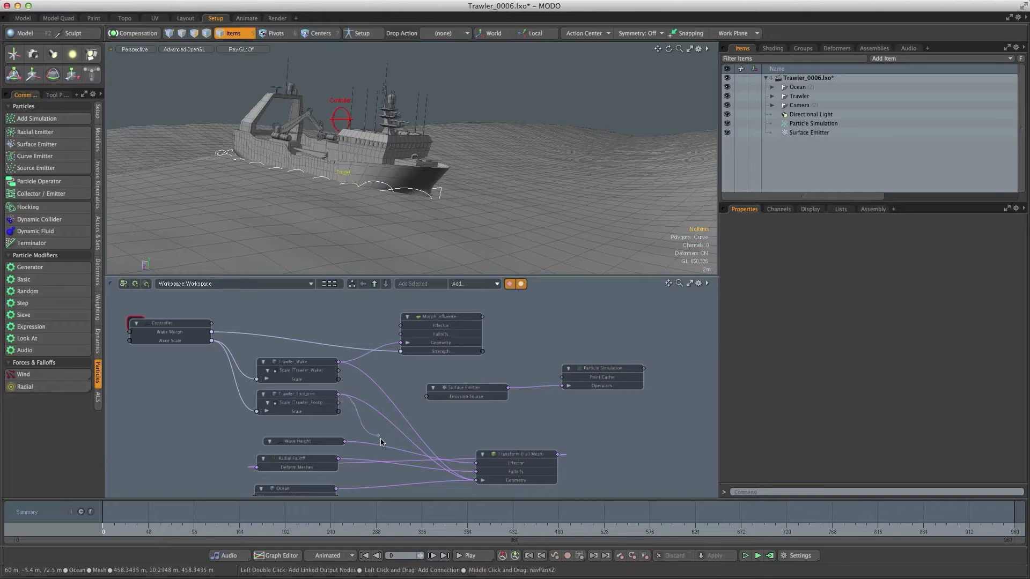
drag(444, 399, 475, 405)
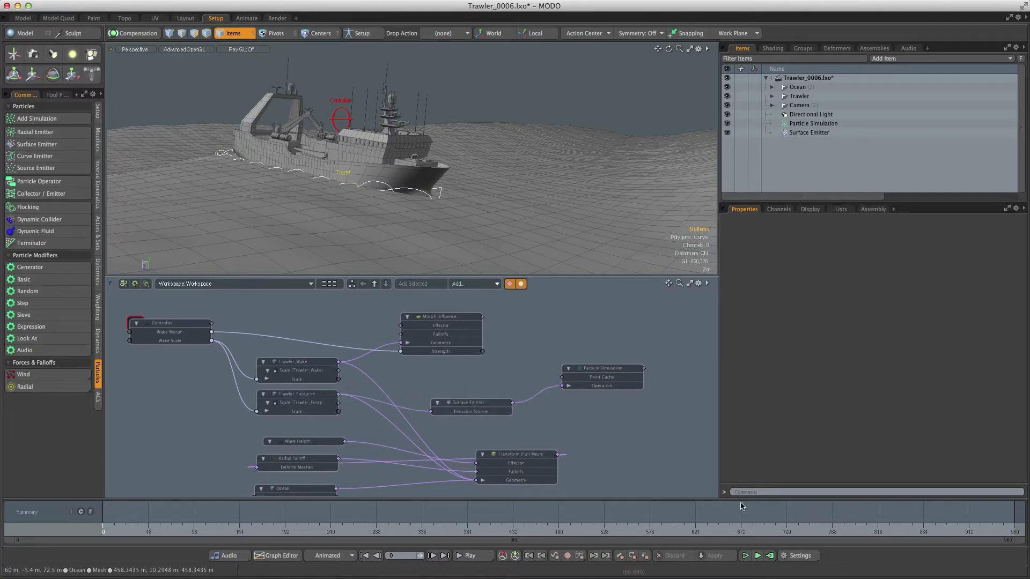
Run the live simulation and examine from close to the waterline how particles leave the trawler's hull.
click(757, 557)
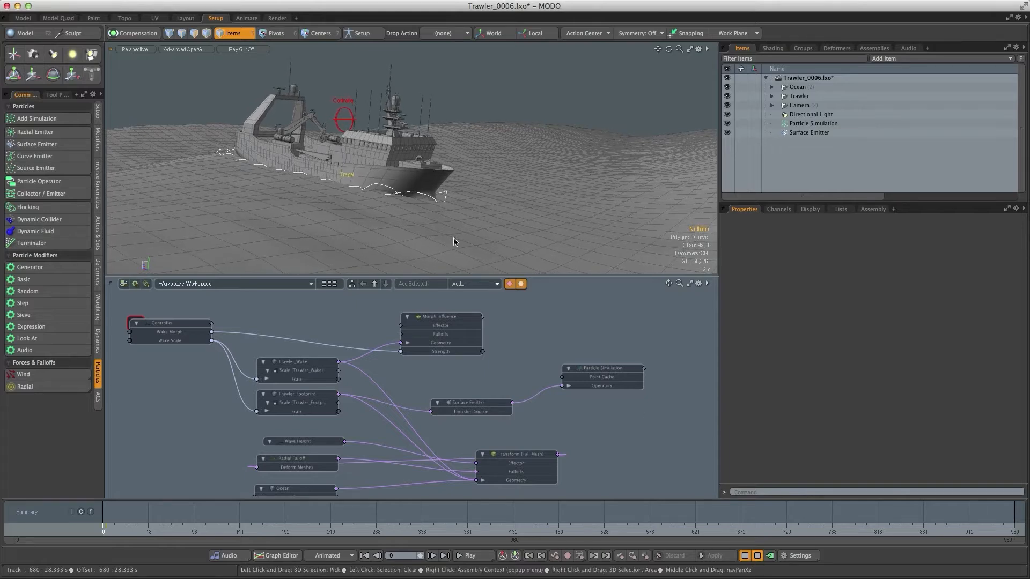
alt+drag(343, 223, 409, 169)
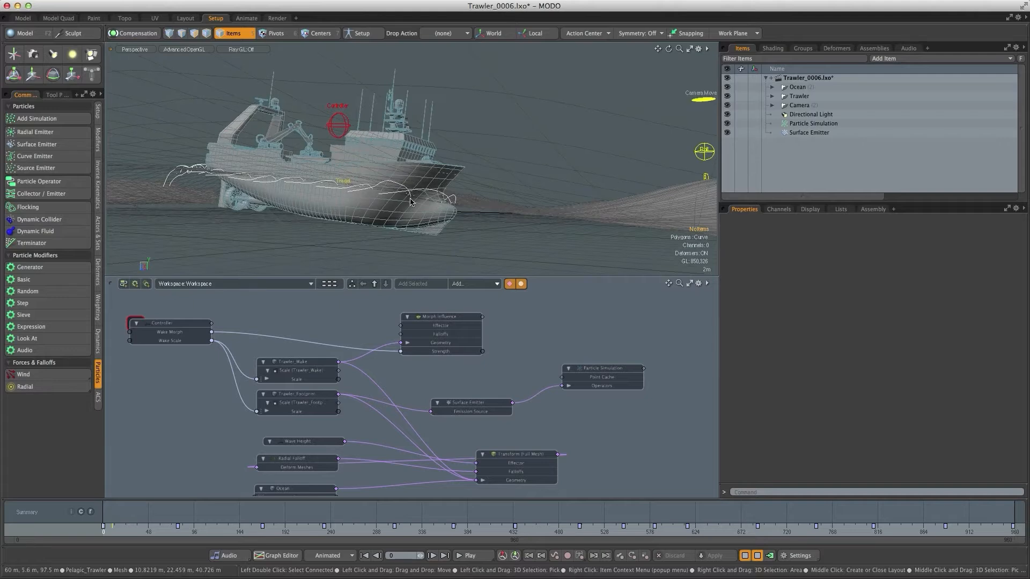
click(756, 556)
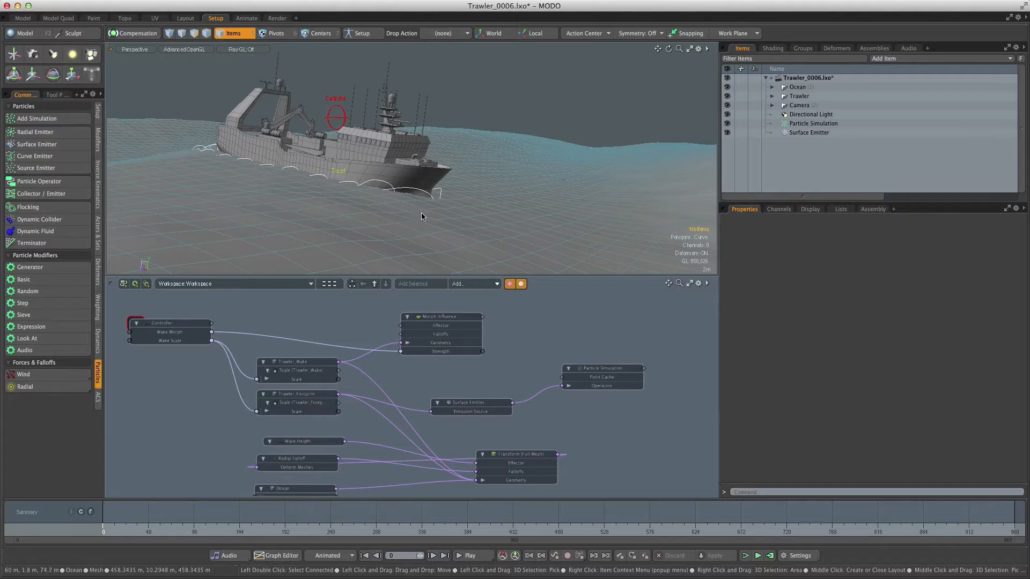
Set the Surface Emitter's emission rate to 600 and initial velocity to 4 m/s, and give the Particle Simulation gravity and age culling at 50.
click(466, 406)
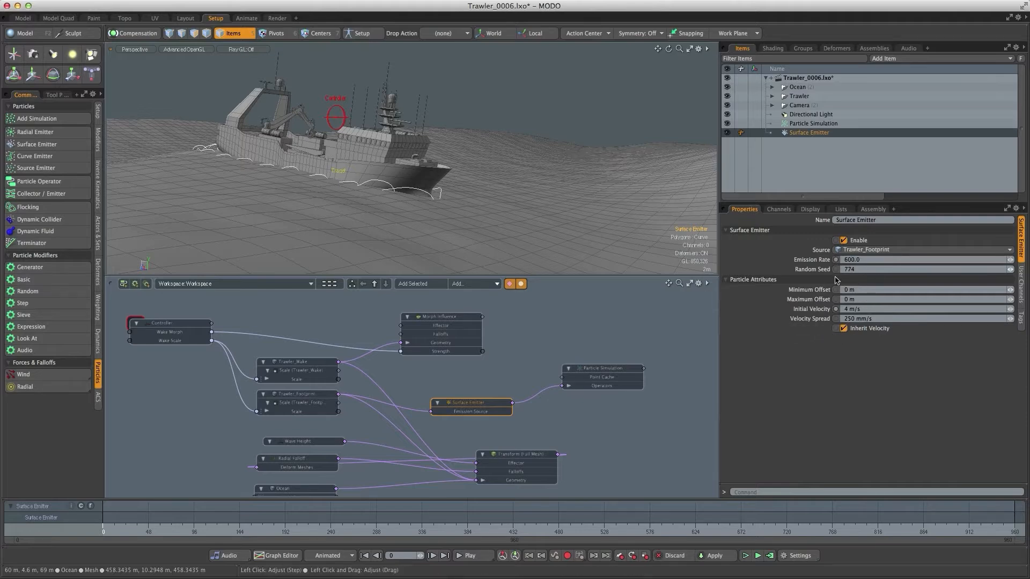
click(601, 379)
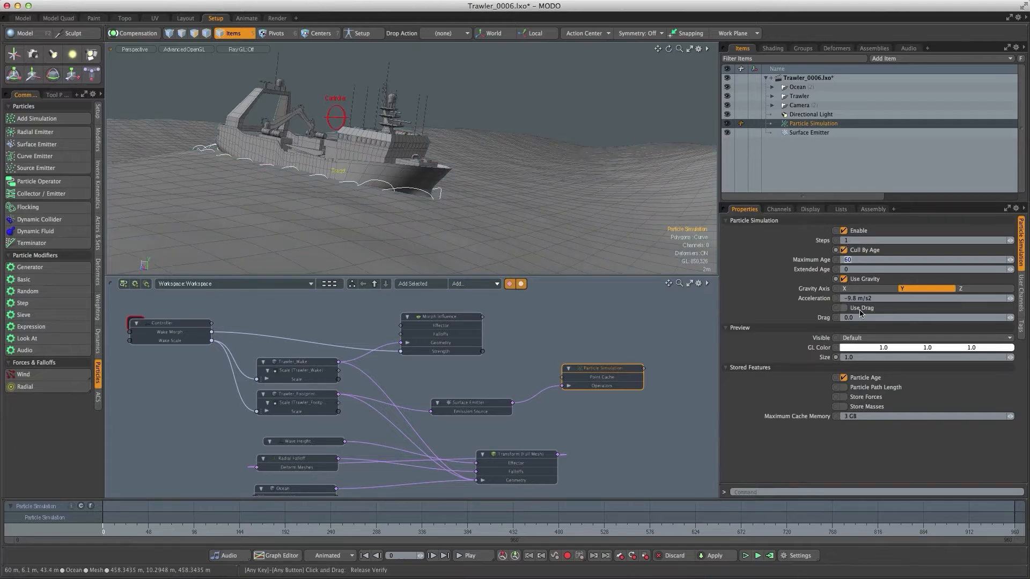
text(50)
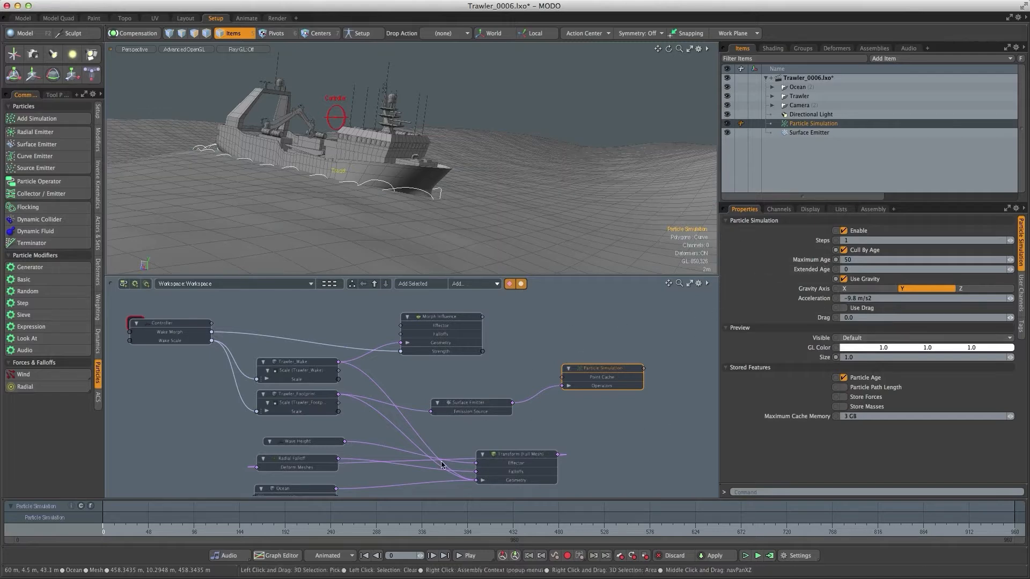
scroll(515, 400, up, 2)
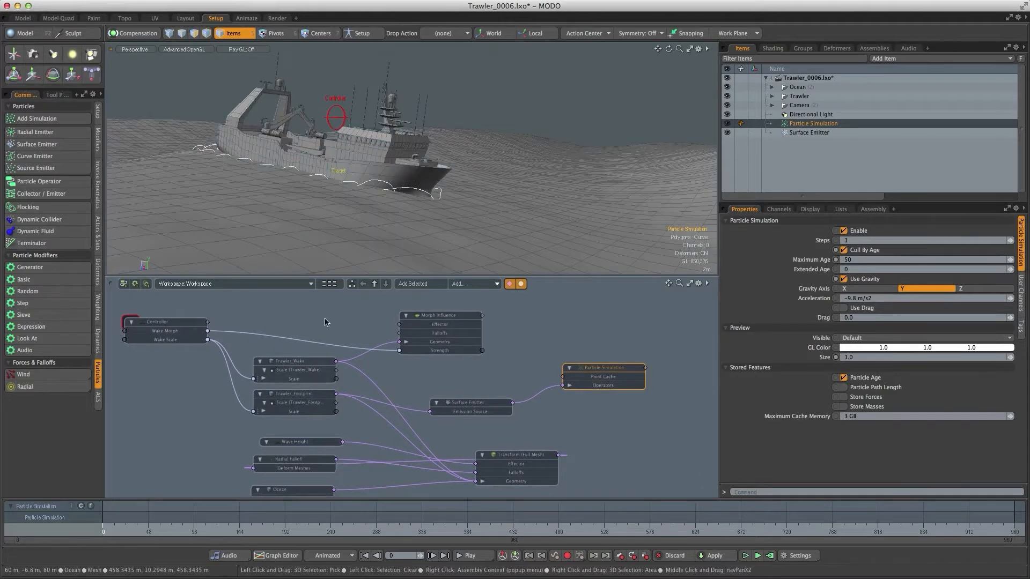
Replay the simulation and check how the emitted particles fall and die around the moving trawler.
click(758, 557)
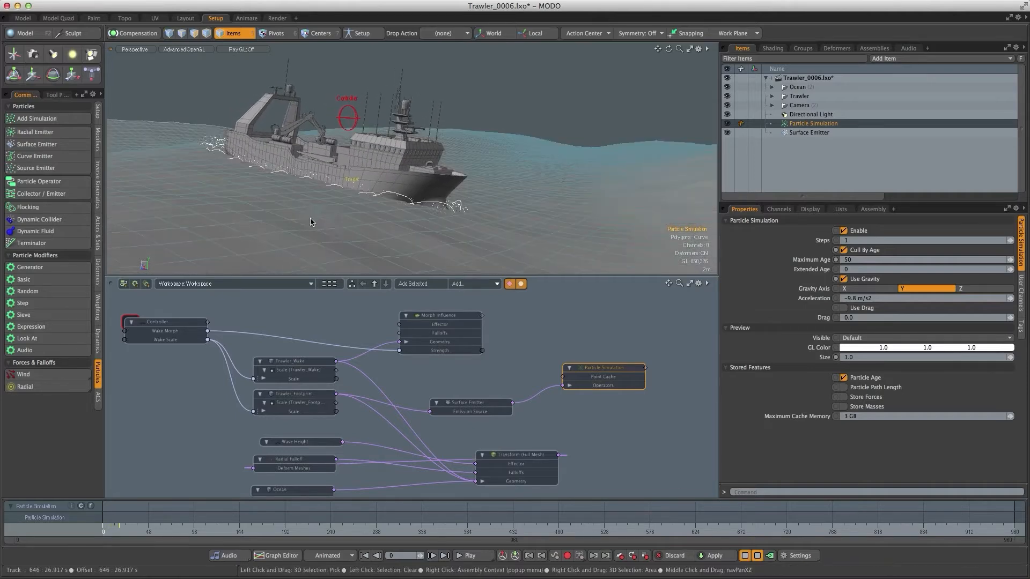
alt+drag(308, 229, 404, 201)
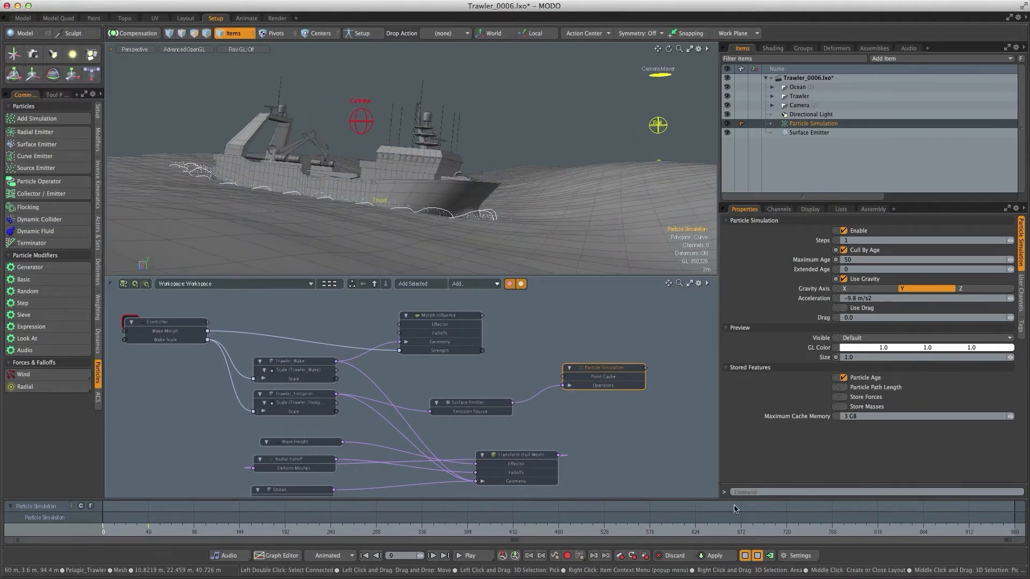
click(756, 556)
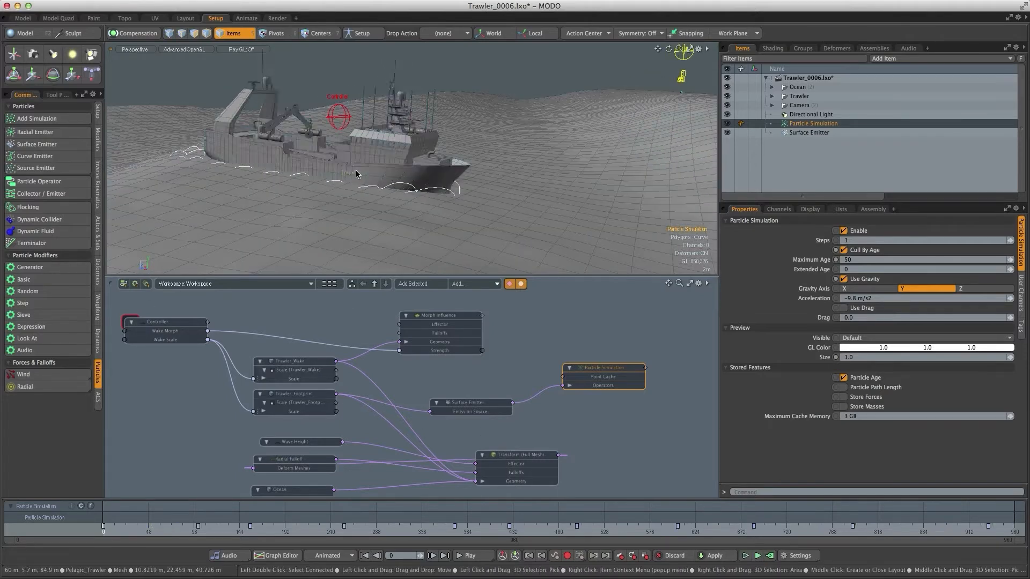
Add a Curve Force to the particle simulation and connect Trawler_Wake to its Mesh input.
click(69, 375)
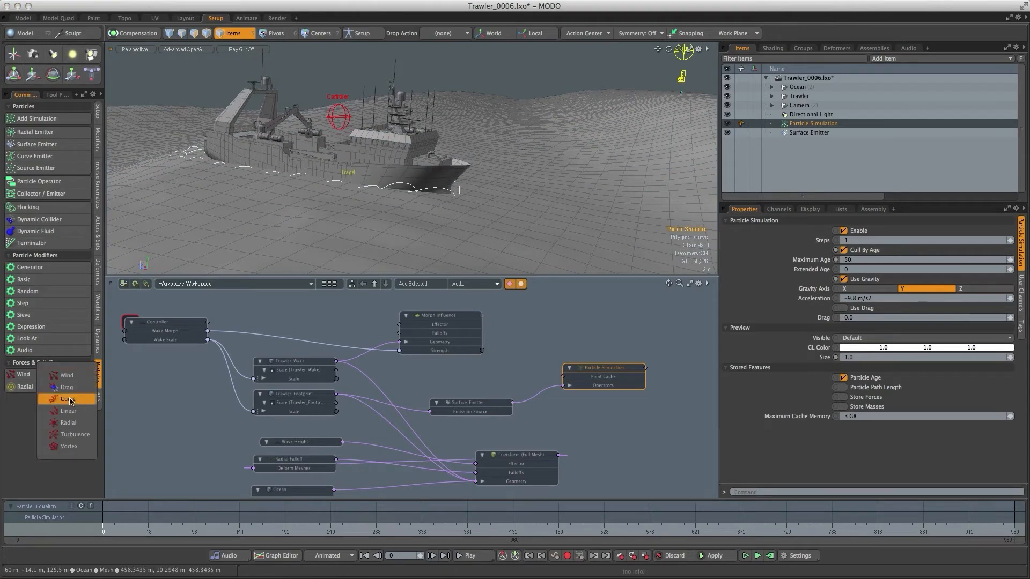
click(68, 399)
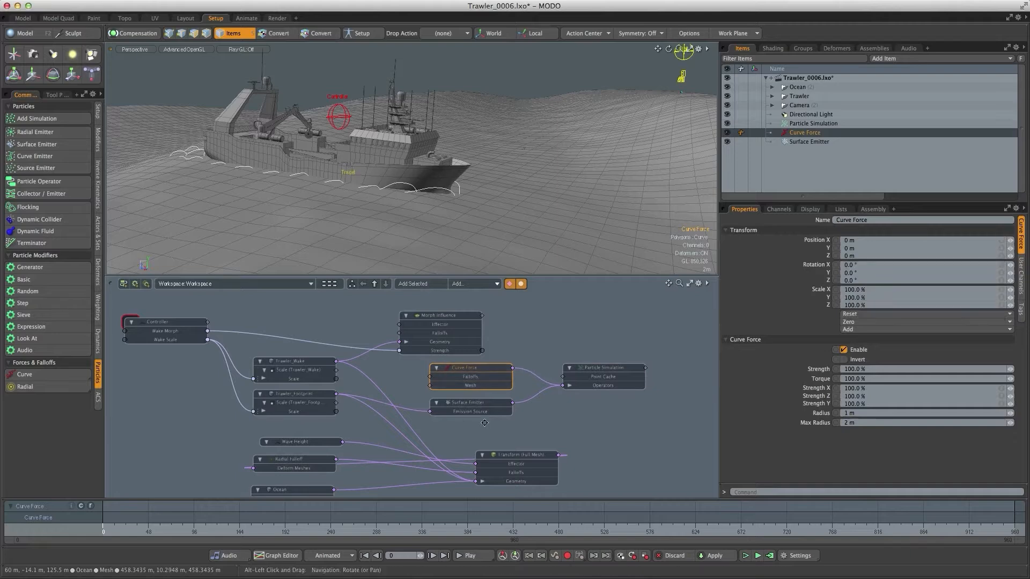
scroll(484, 423, up, 3)
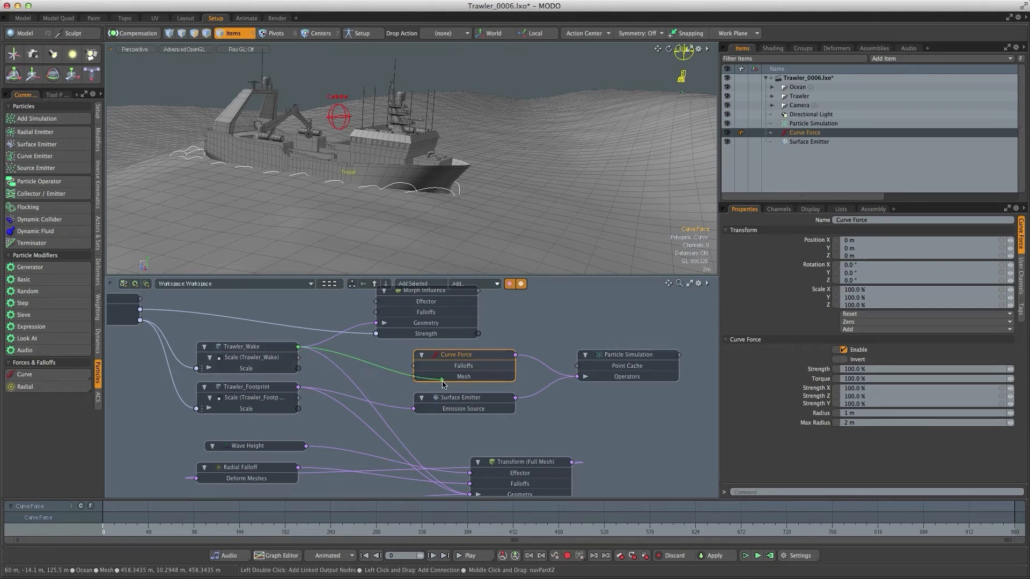
drag(443, 383, 443, 382)
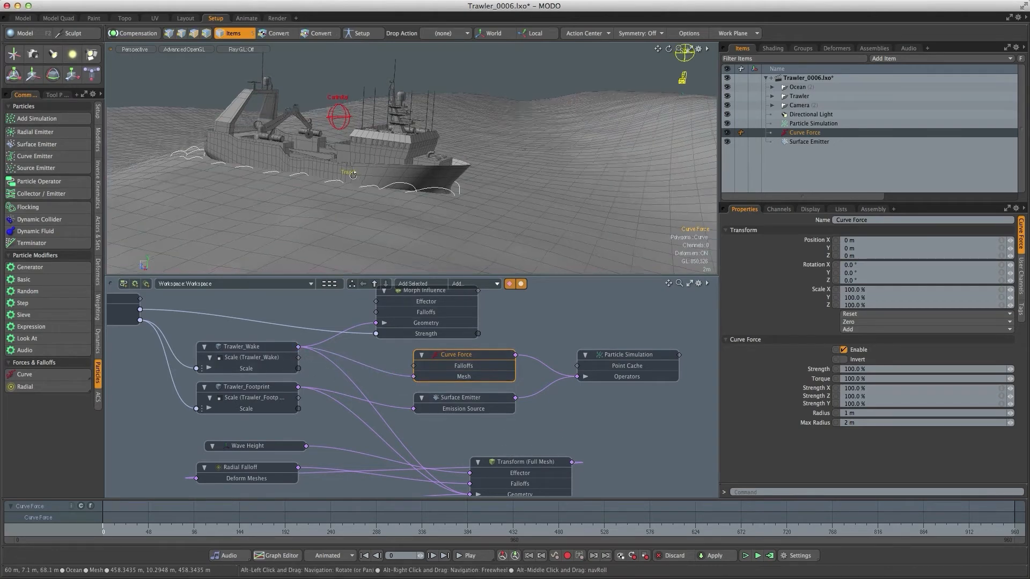
Set the Curve Force's radius and max radius to 2.5 m and test its effect in the live simulation.
click(757, 558)
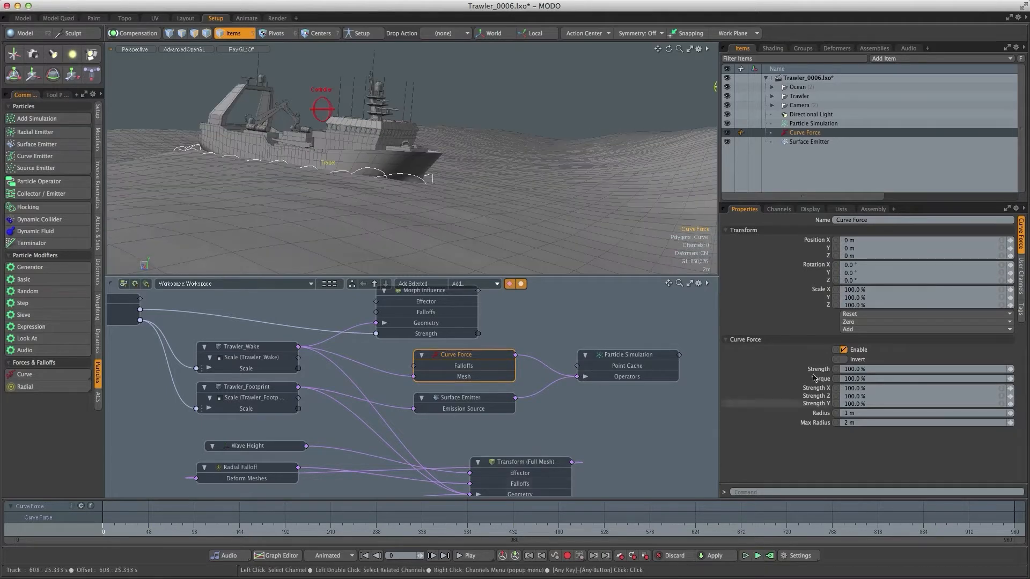
click(849, 413)
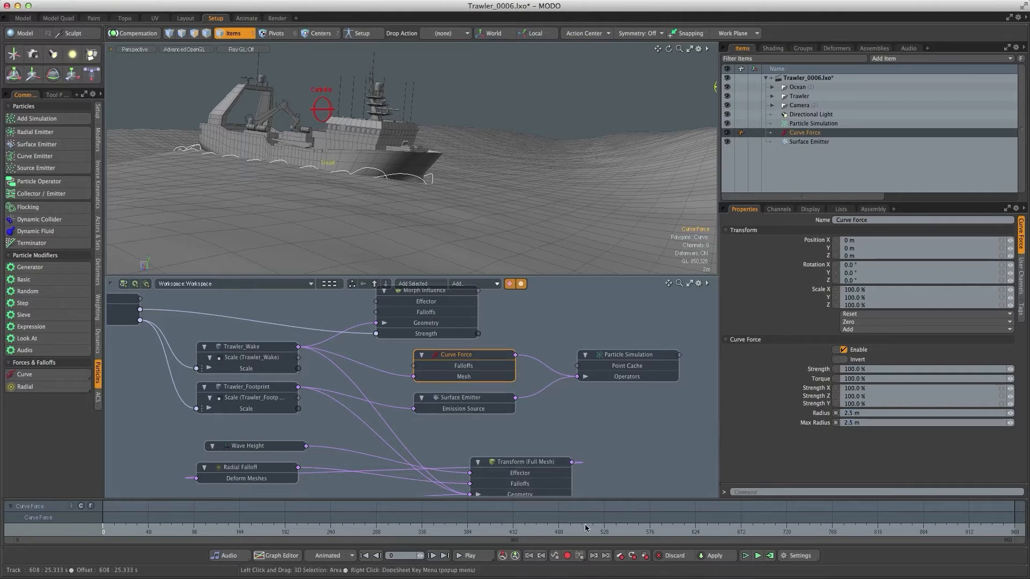
click(758, 557)
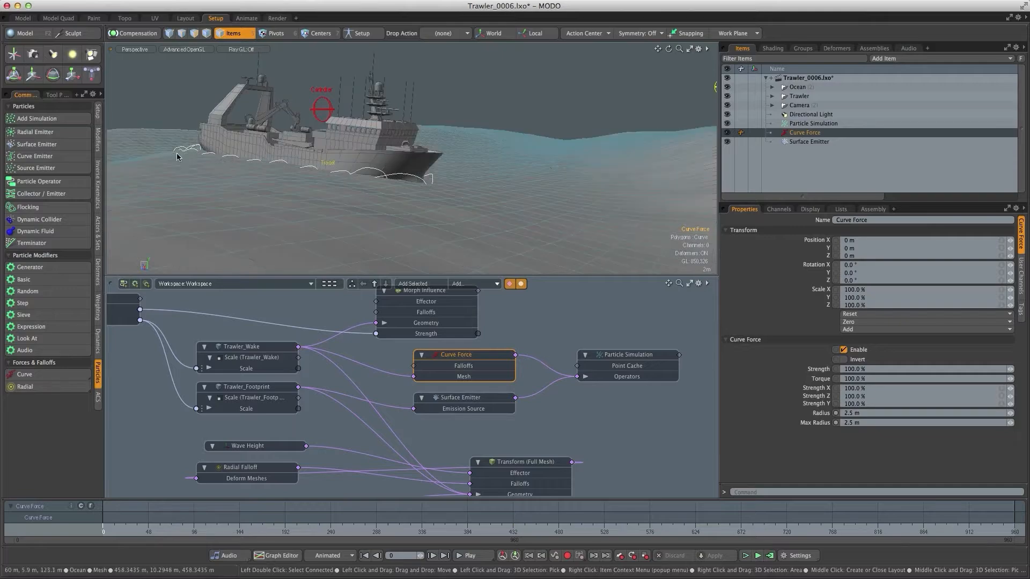
Add a Wind Force and tidy the schematic, placing its node above Curve Force and Morph Influence above Trawler_Wake.
ctrl+alt+drag(489, 195, 134, 185)
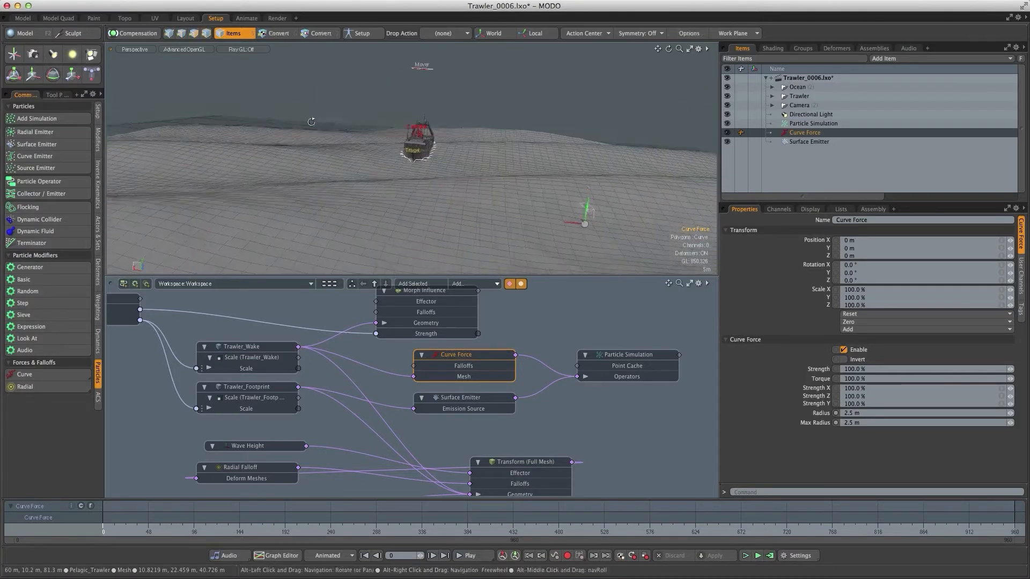
click(78, 375)
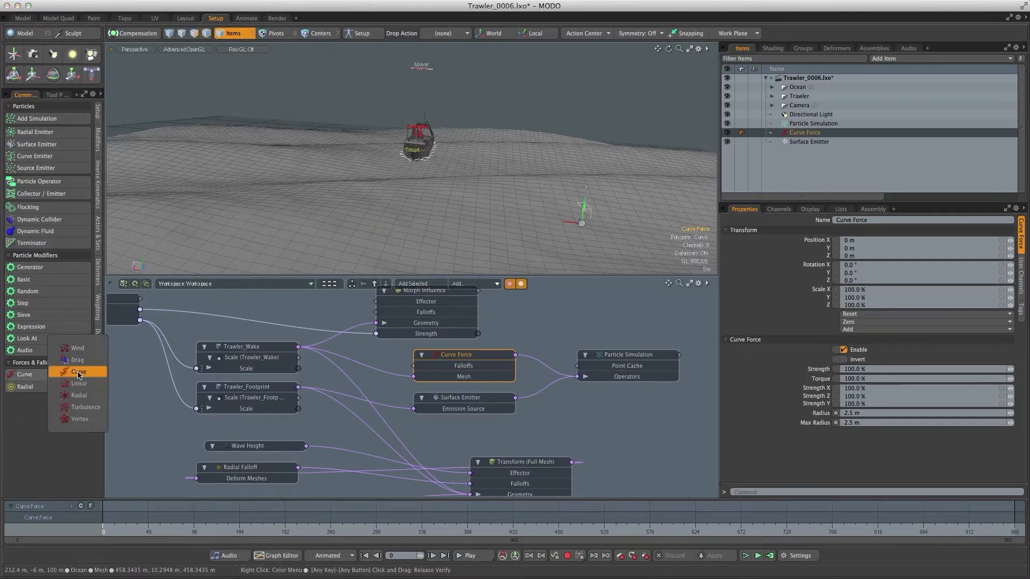
click(77, 349)
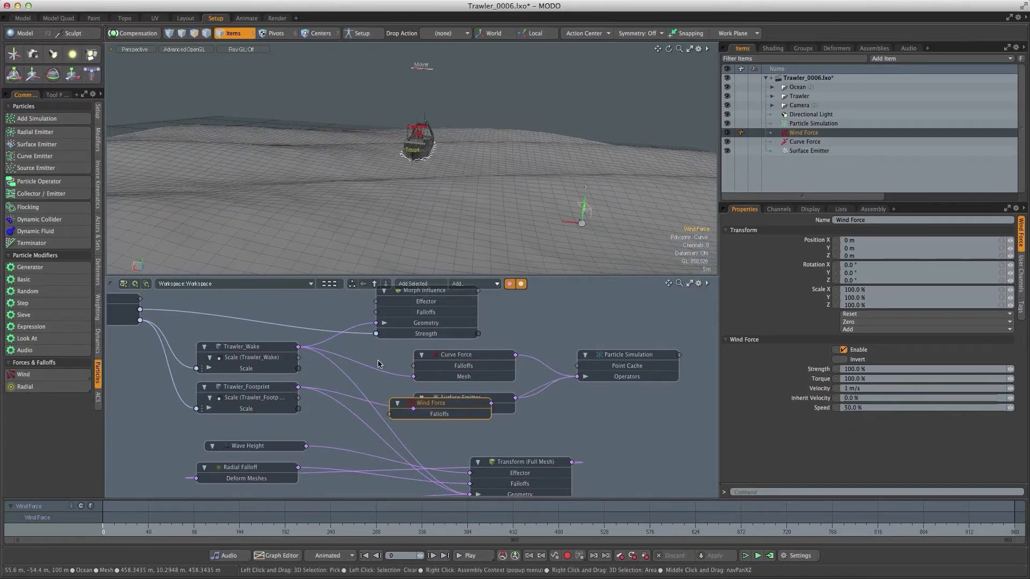
scroll(427, 441, down, 3)
scroll(427, 441, up, 1)
drag(422, 331, 297, 323)
drag(445, 416, 465, 343)
middle_drag(459, 370, 460, 380)
scroll(459, 379, up, 1)
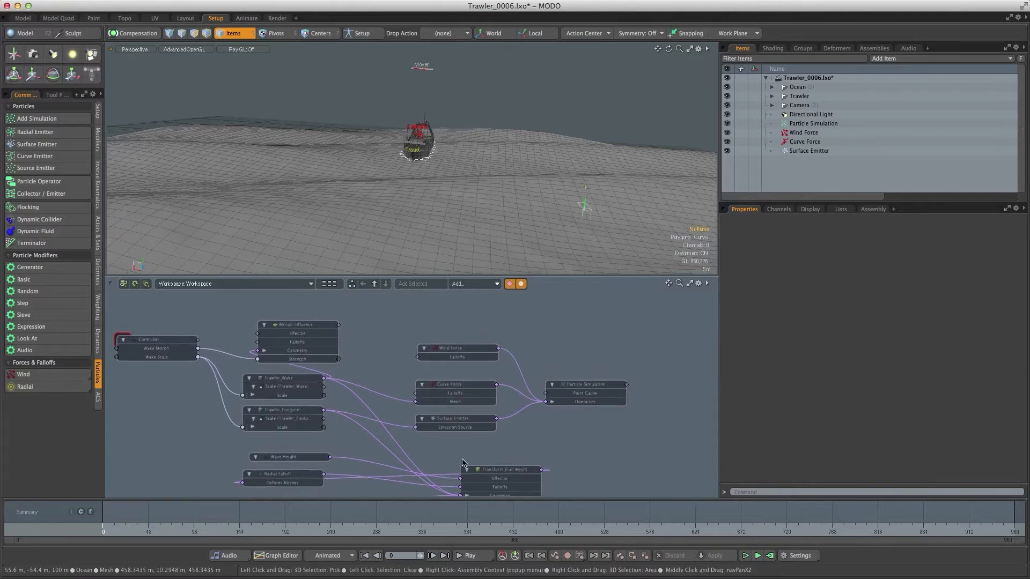
Move the Wind Force above the ocean surface to about X 65.5 m and Y 27.5 m.
ctrl+alt+drag(453, 174, 386, 172)
mouse_move(462, 150)
alt+mouse_down()
mouse_move(369, 141)
mouse_move(392, 174)
alt+mouse_up()
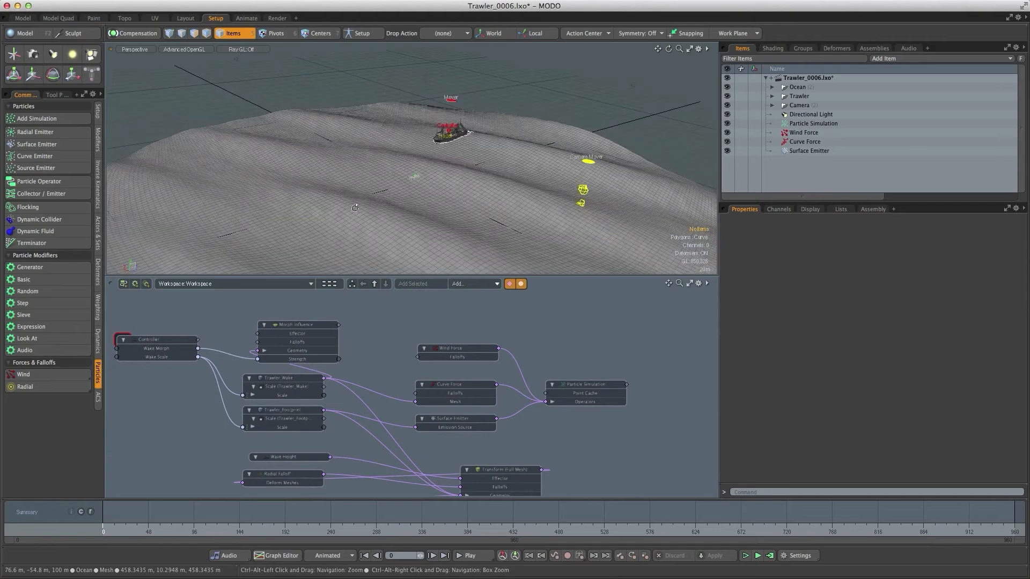
click(445, 354)
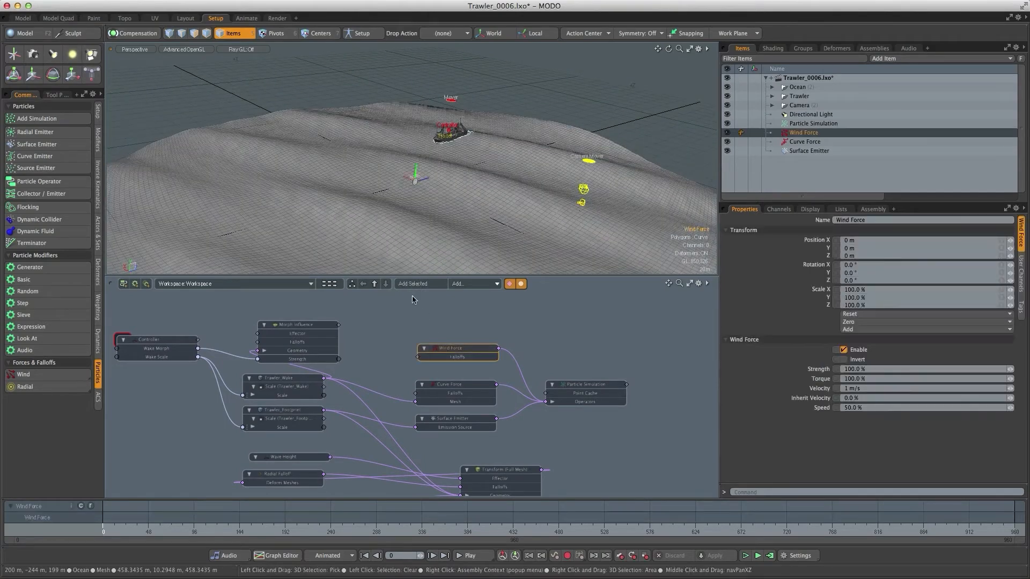
key(w)
drag(417, 156, 419, 123)
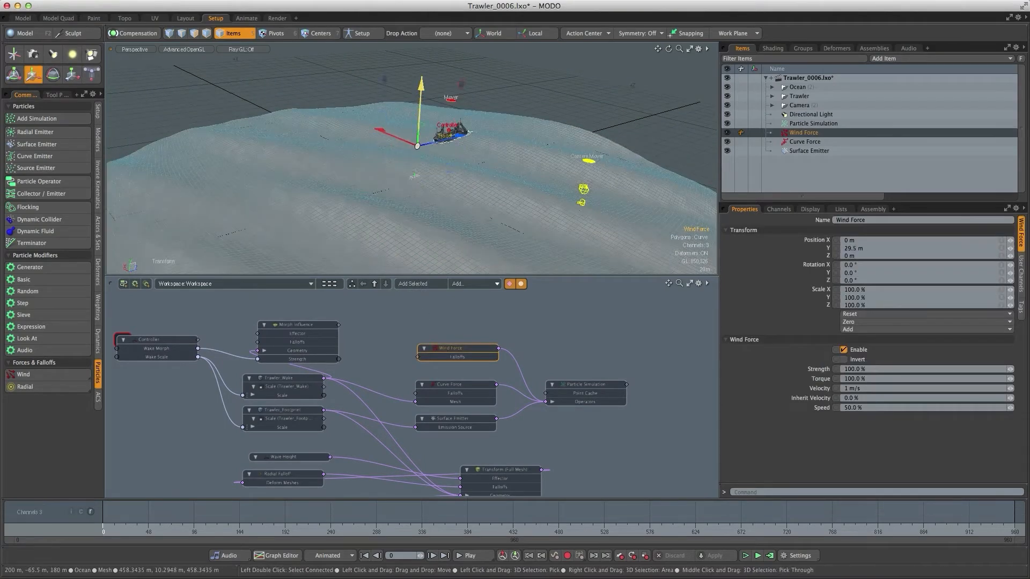
drag(345, 118, 334, 114)
ctrl+alt+drag(376, 150, 368, 174)
Rotate the Wind Force to 90° around X, drop the rotate tool and clear the selection.
key(e)
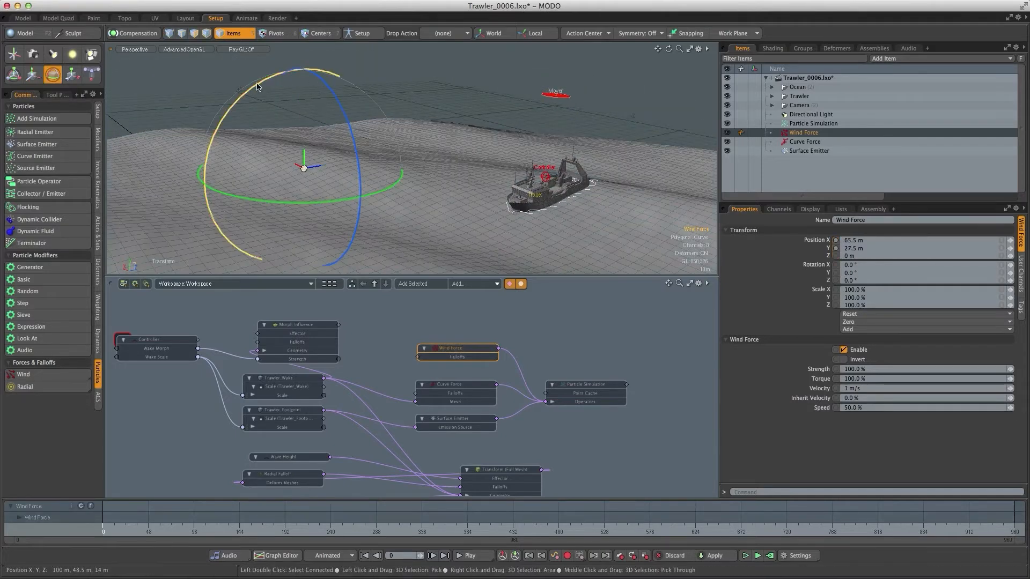
drag(260, 87, 354, 94)
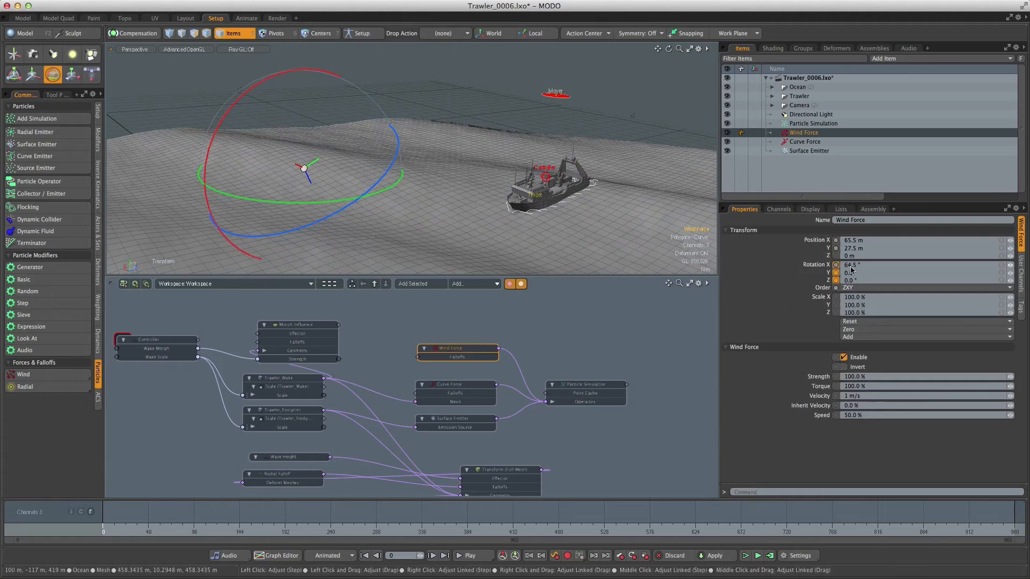
text(90)
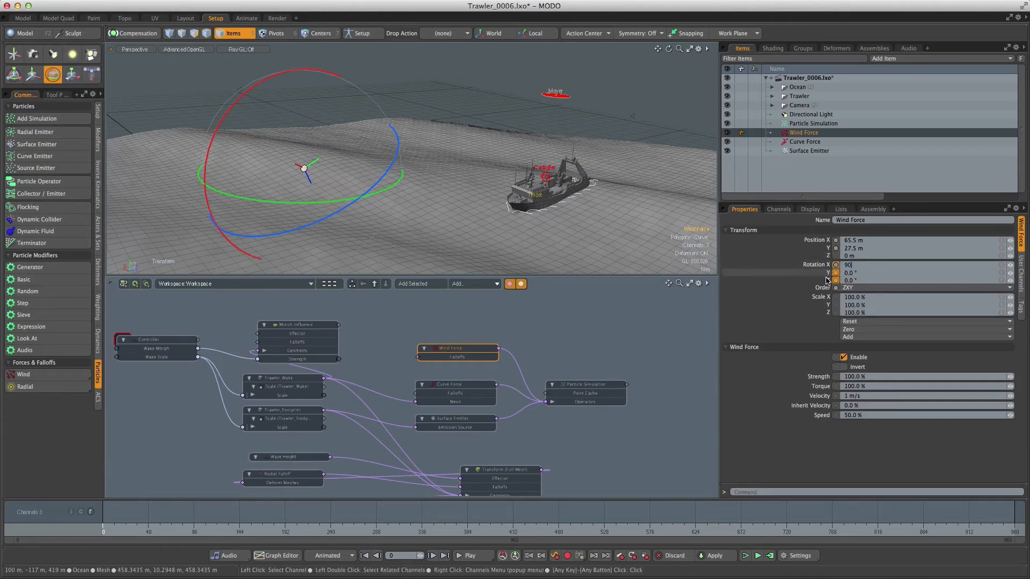
key(Return)
alt+drag(271, 172, 241, 155)
key(space)
click(194, 114)
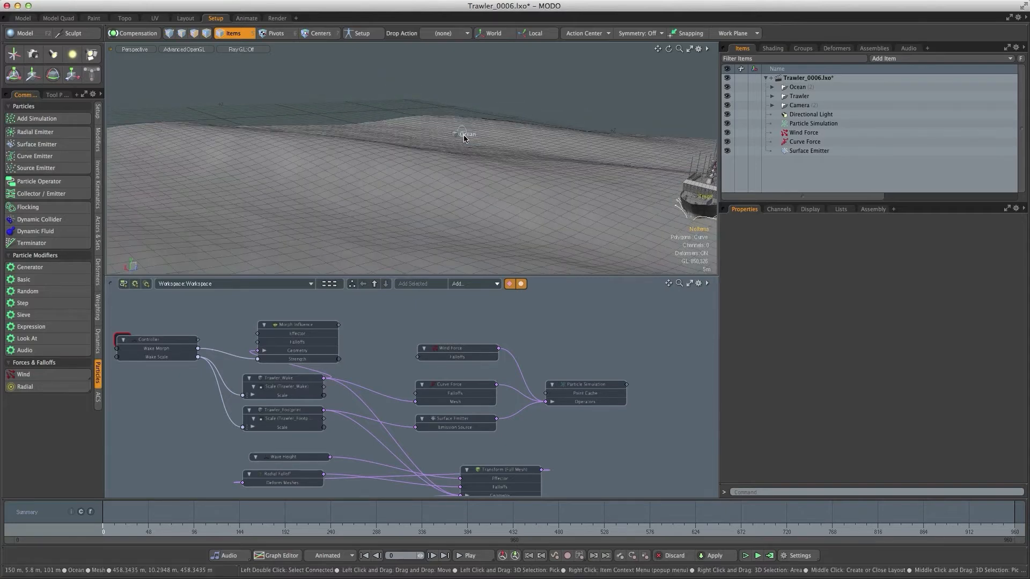
Select the Wind Force, set its Y rotation to -10° and clear the selection.
click(464, 141)
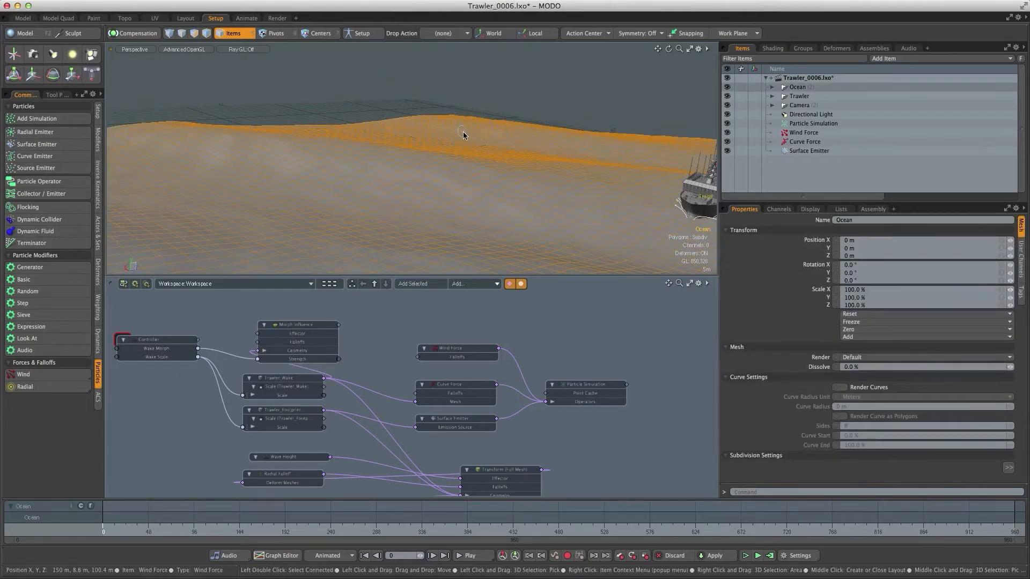
click(463, 132)
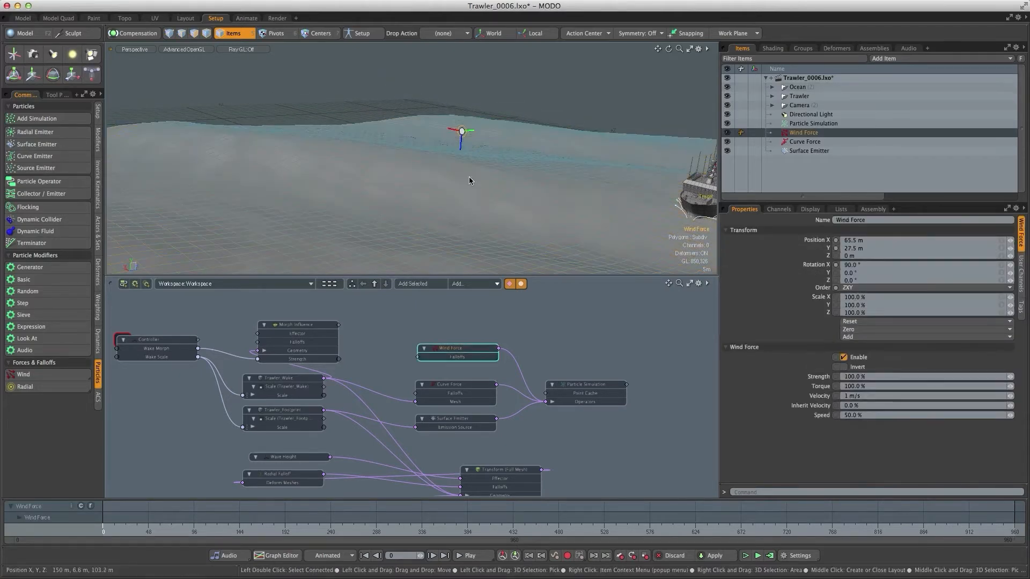
click(847, 272)
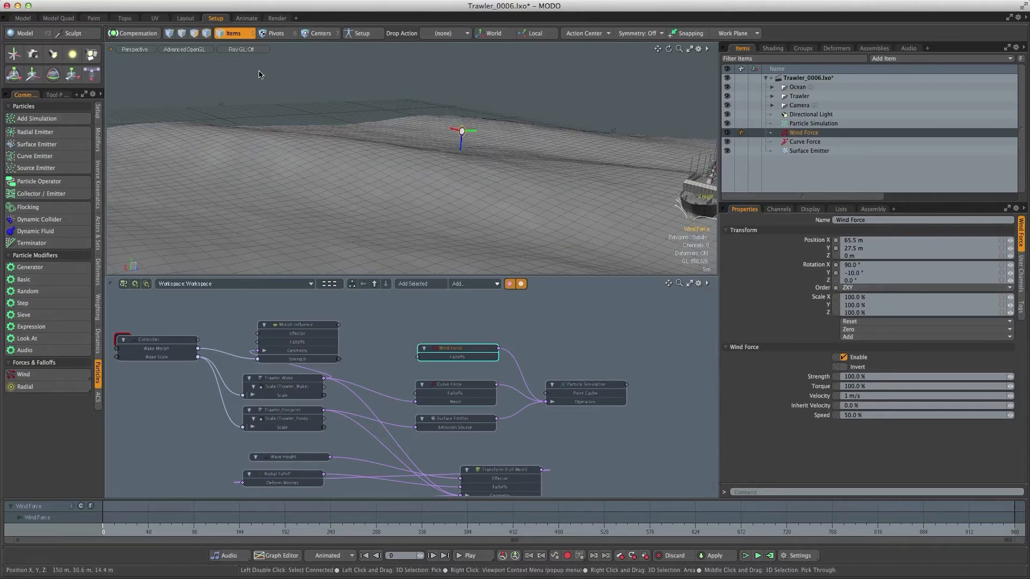
click(261, 85)
Set the Wind Force's velocity to 4 m/s and clear the selection.
alt+drag(261, 86, 288, 147)
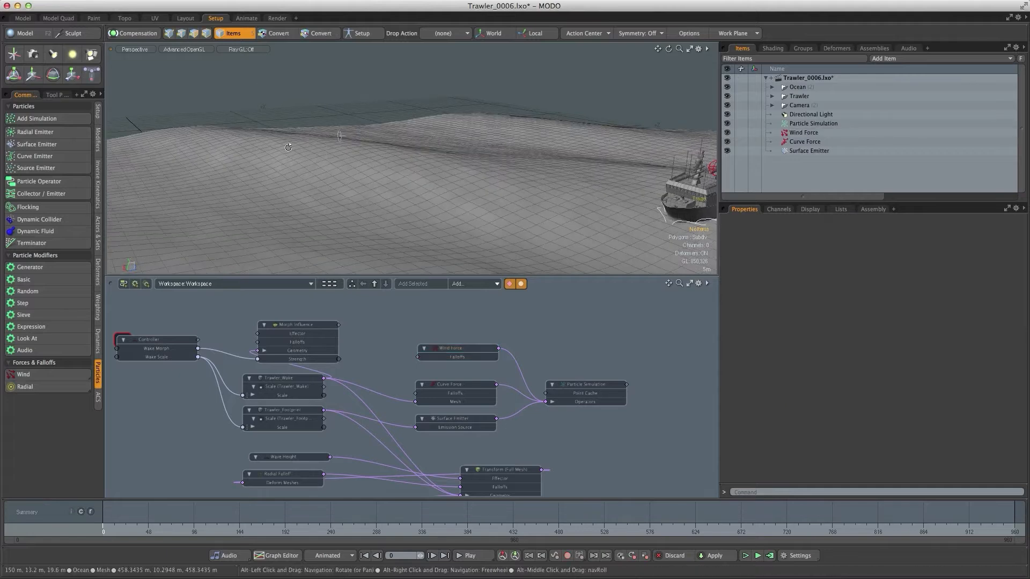
click(345, 136)
alt+drag(358, 134, 355, 226)
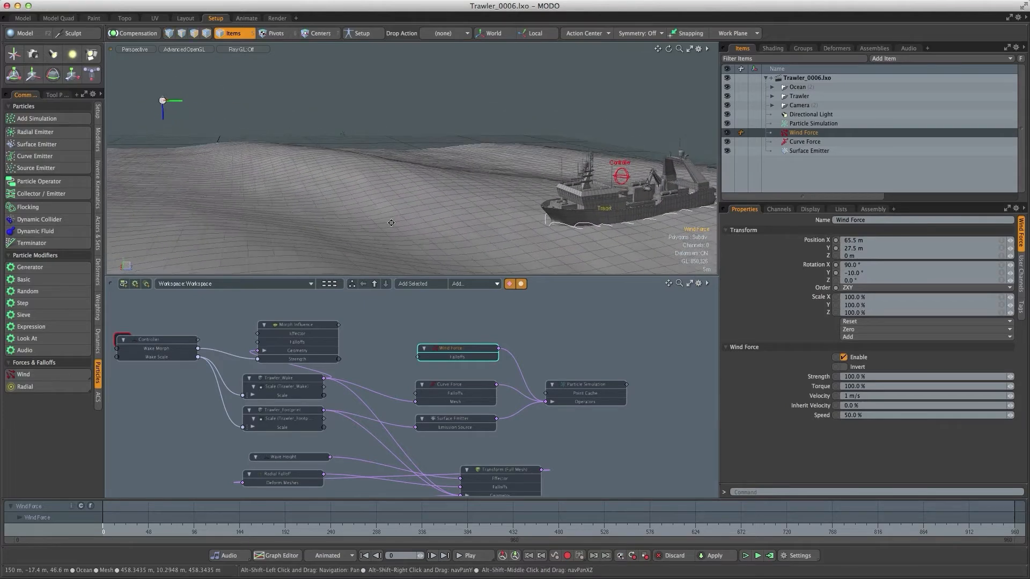
alt+shift+drag(554, 228, 567, 241)
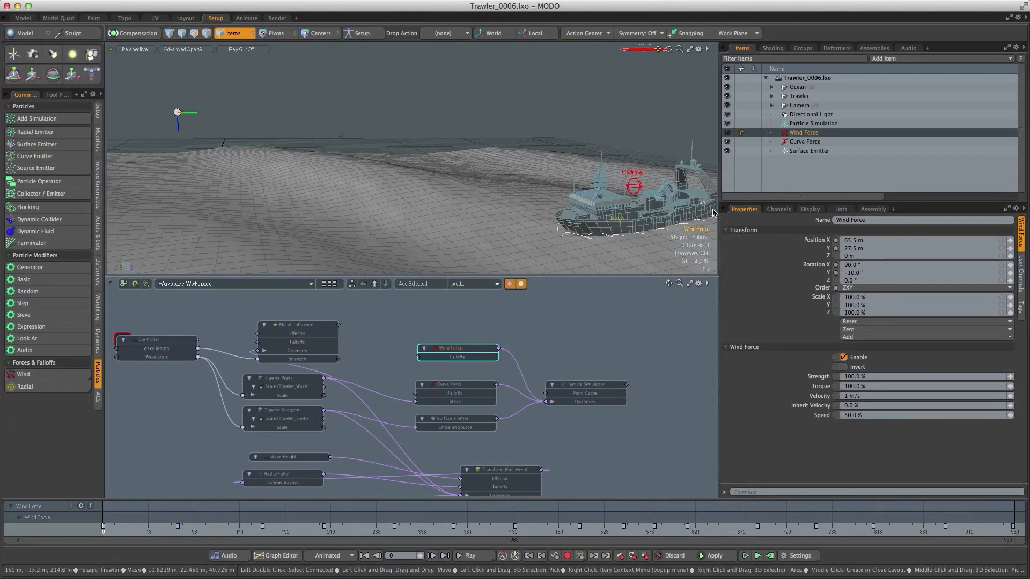
alt+drag(495, 195, 430, 198)
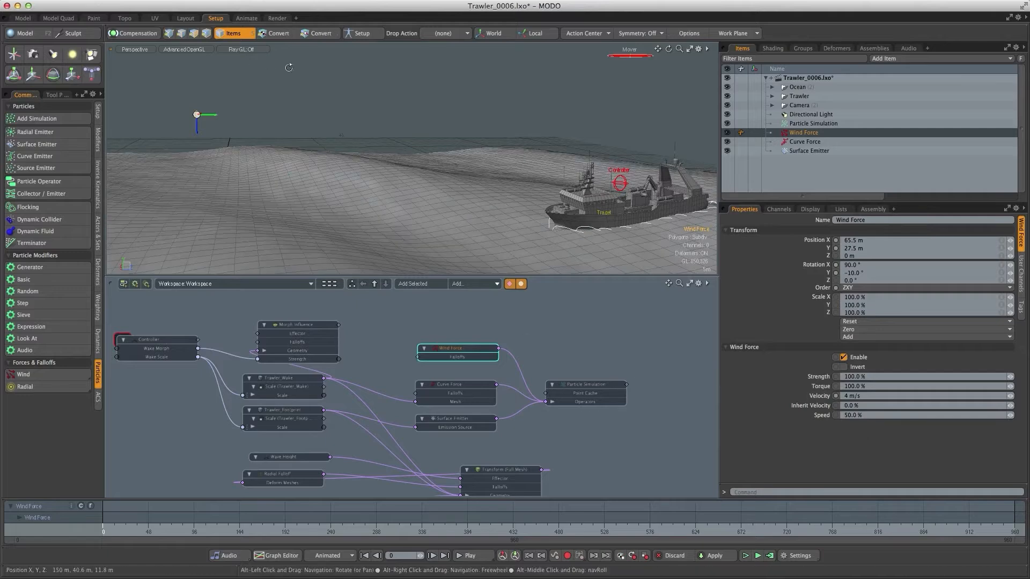
alt+drag(288, 109, 322, 96)
click(286, 134)
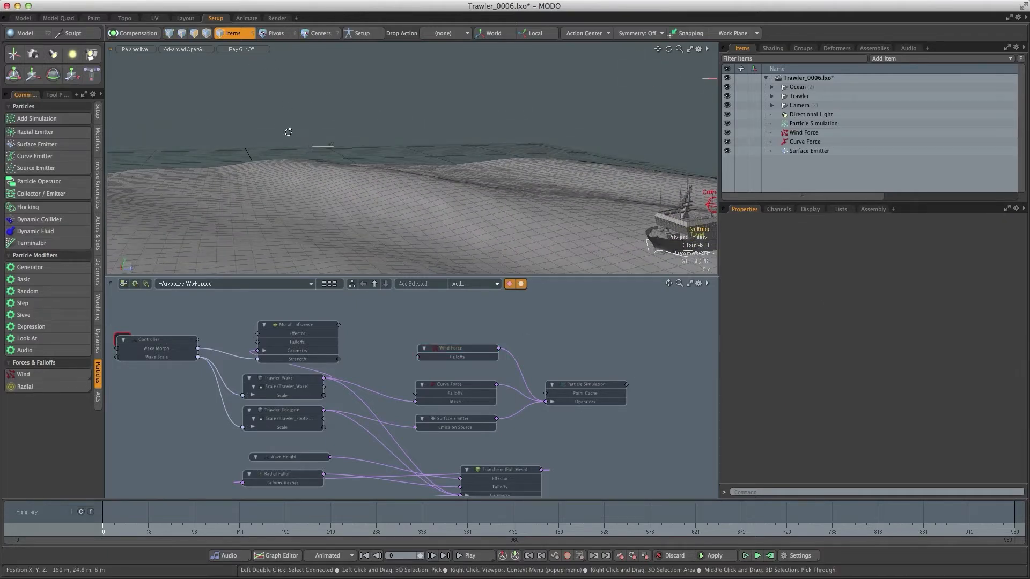
alt+drag(298, 227, 361, 169)
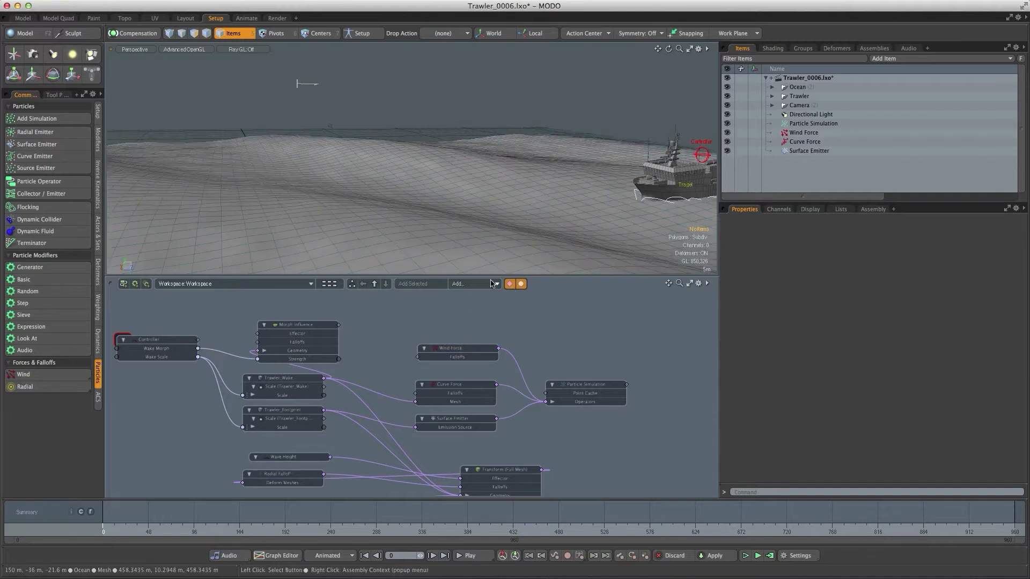
Expose the Wind Force's Strength channel on its schematic node.
click(448, 354)
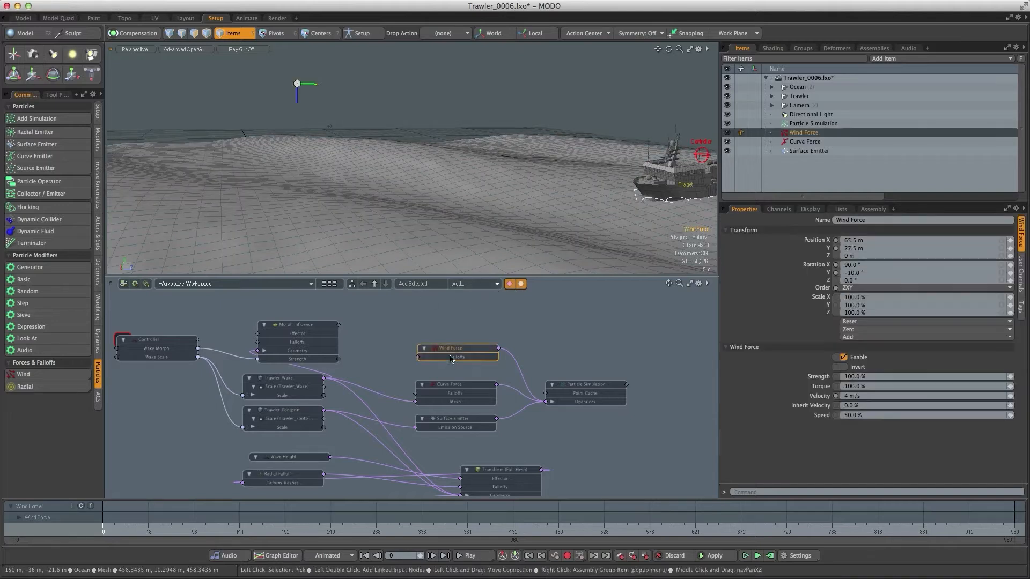
click(778, 209)
scroll(783, 365, down, 5)
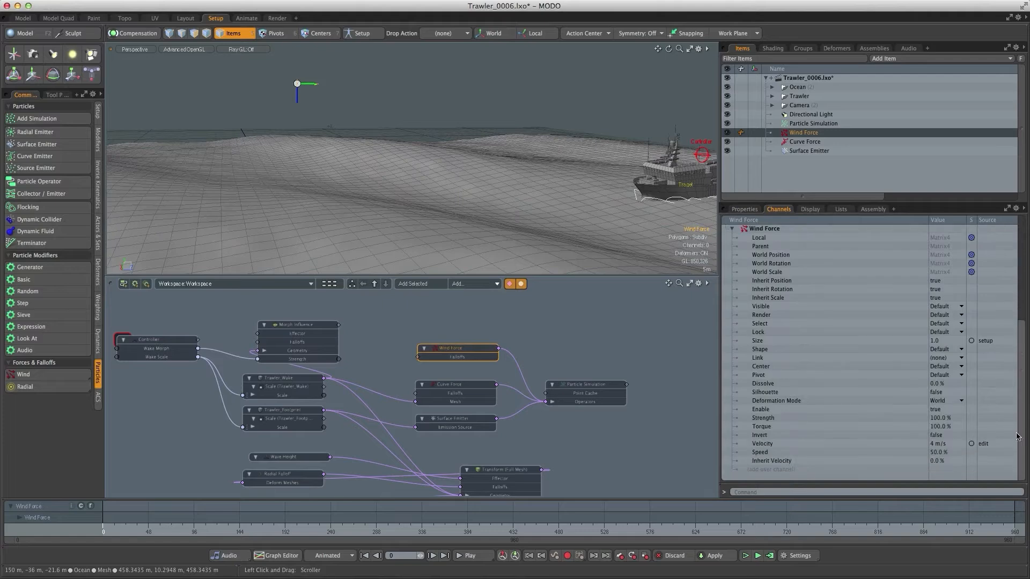
drag(763, 418, 517, 339)
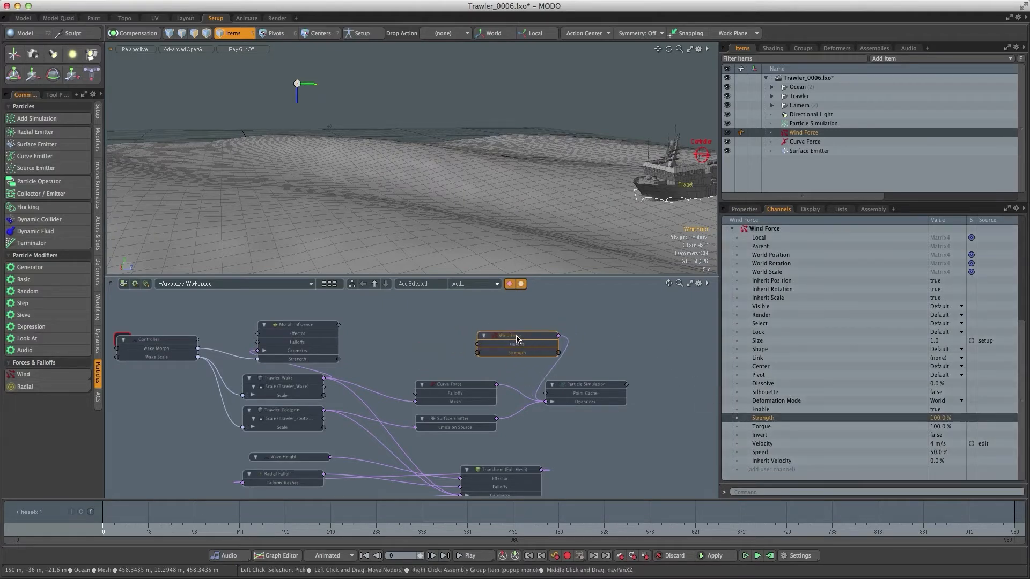
Add a Channel Noise modifier, connect its output to the Wind Force's Strength and arrange the two nodes.
click(486, 287)
mouse_move(545, 299)
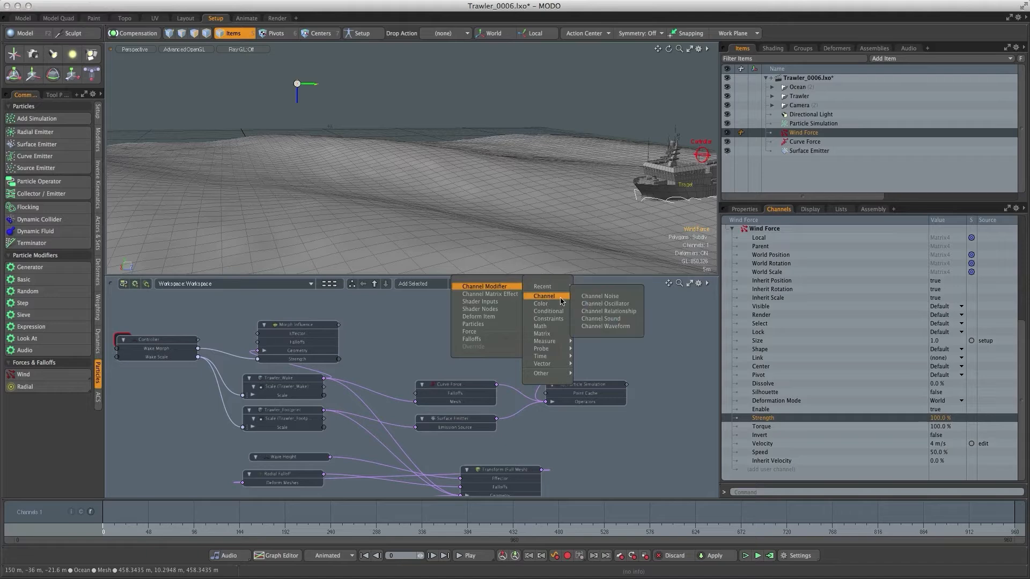
click(599, 301)
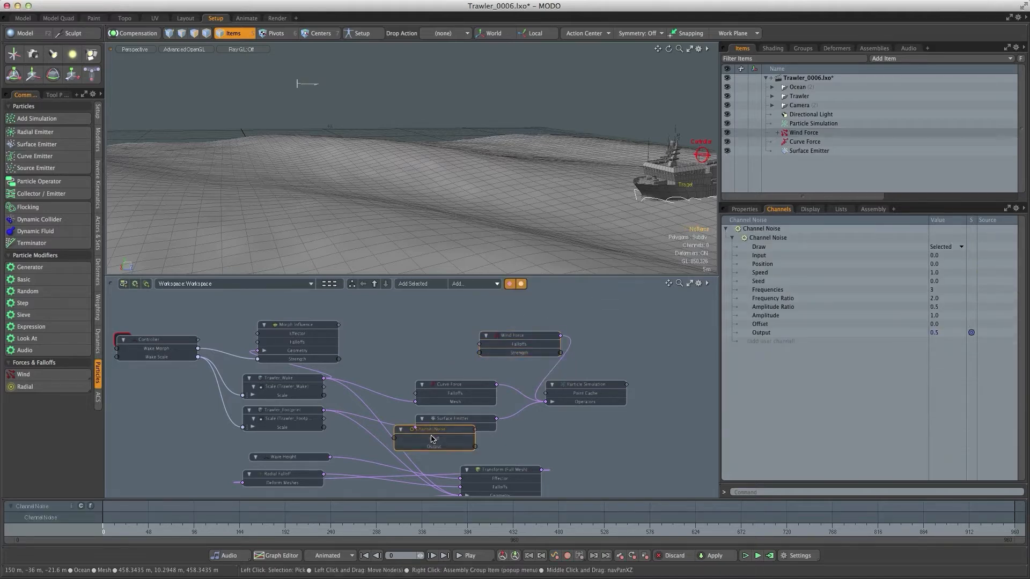
drag(432, 439, 395, 323)
drag(522, 341, 524, 342)
drag(421, 320, 526, 347)
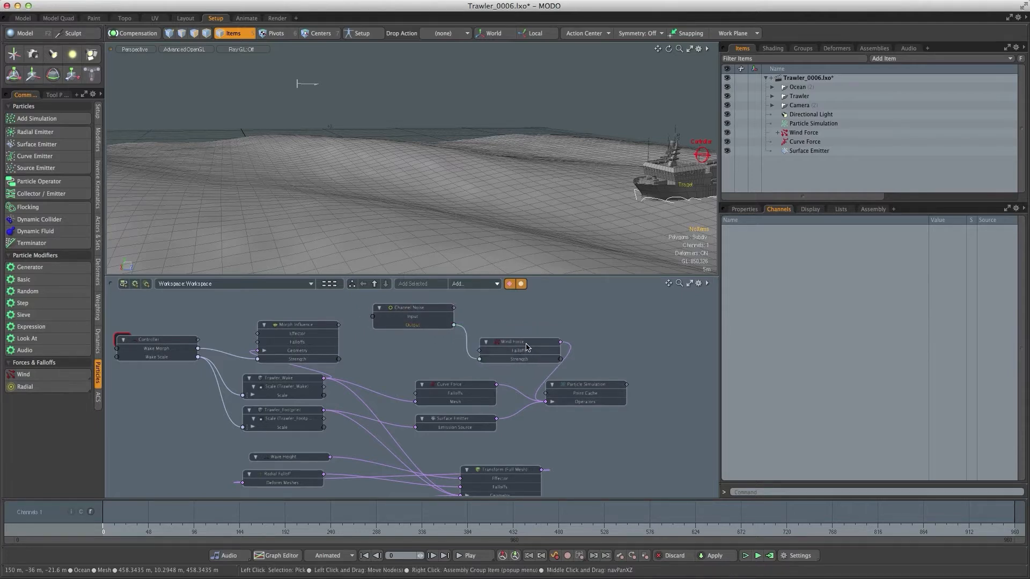
drag(429, 316, 412, 309)
drag(516, 342, 494, 342)
Play the animation with the Wind Force's properties shown to examine its noise-driven strength, and return to frame 0.
click(743, 211)
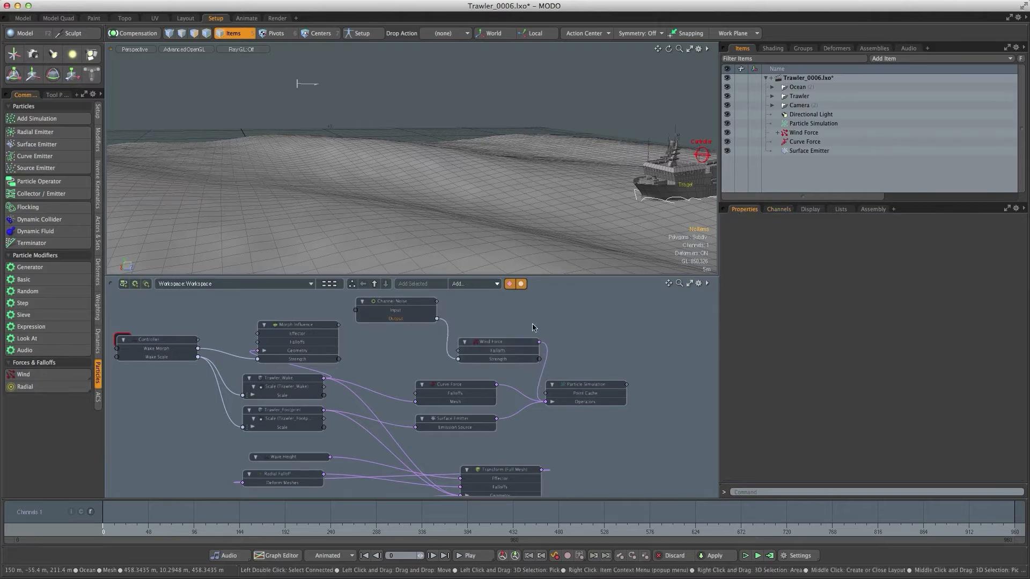
click(517, 351)
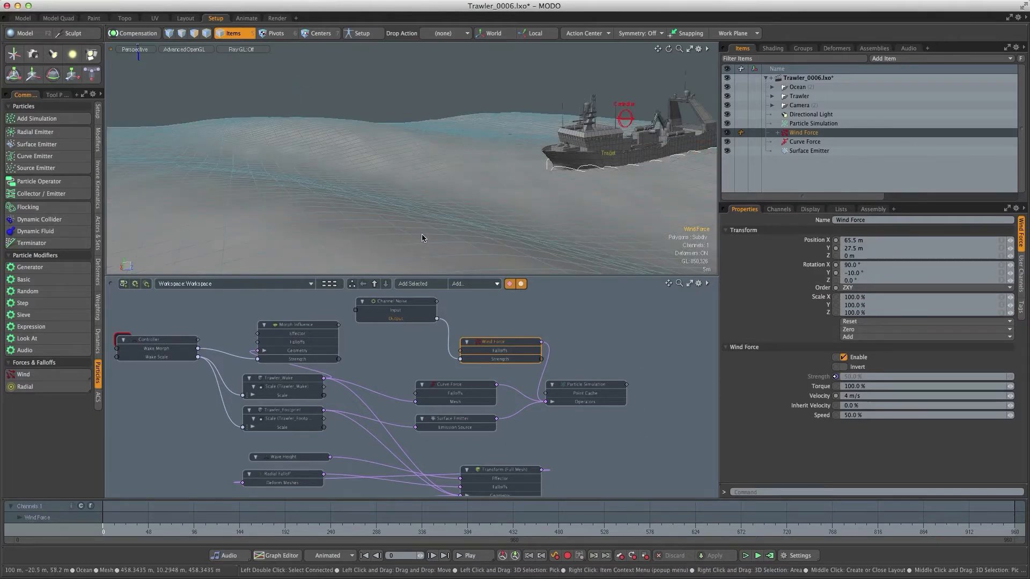
click(470, 556)
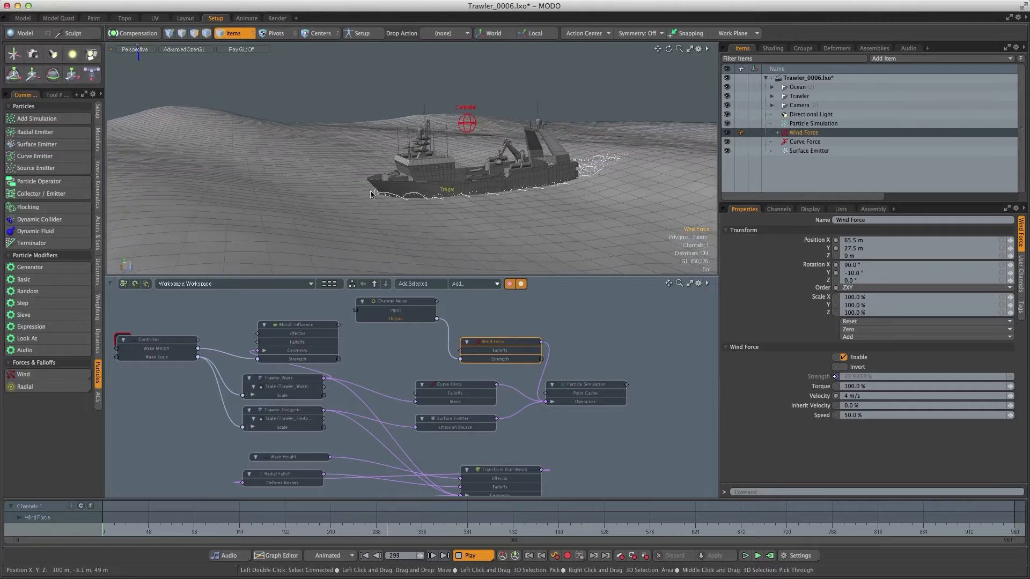
click(469, 556)
drag(432, 528, 103, 529)
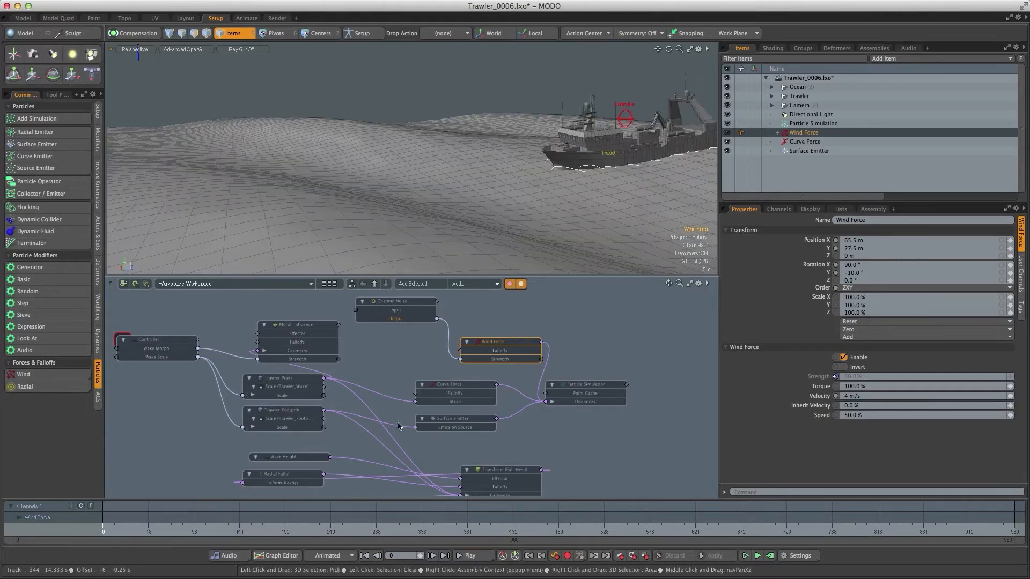
Set the Curve Force's strength to 50% and run the particle simulation.
click(453, 386)
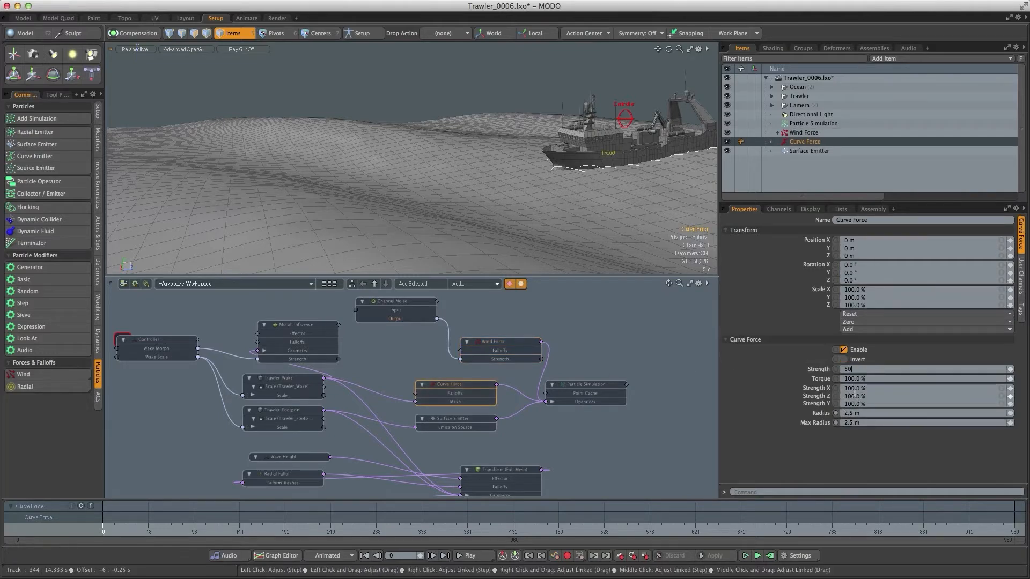
click(769, 555)
click(958, 328)
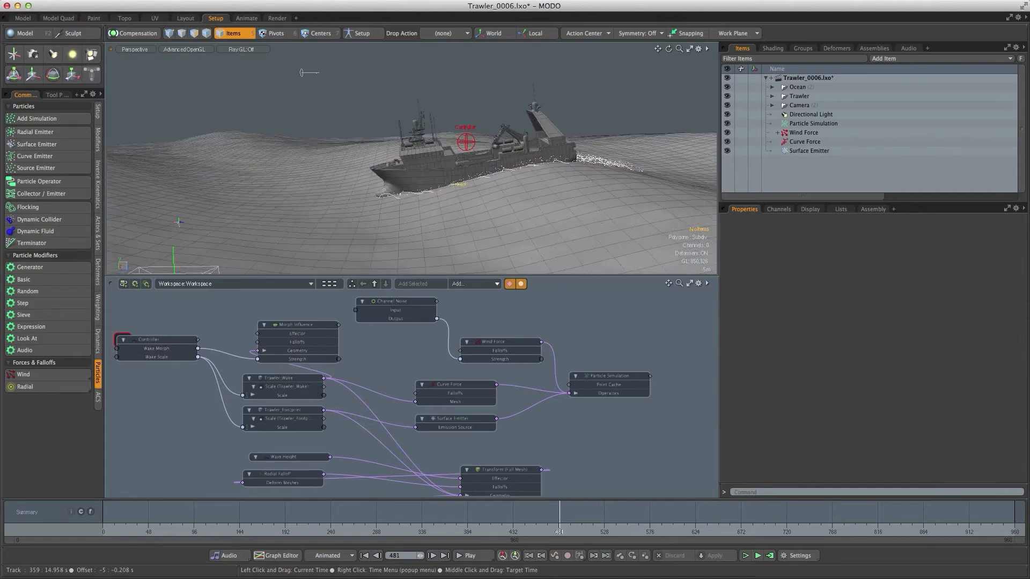
Examine the spray around the trawler at different frames and in the live simulation, returning to frame 0.
drag(548, 516, 250, 516)
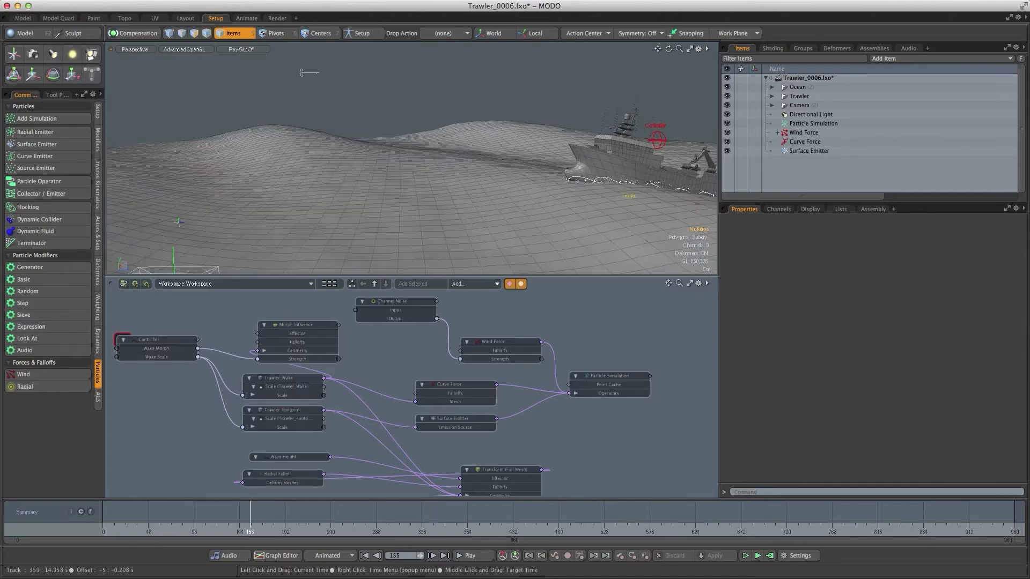
mouse_move(508, 196)
alt+shift+mouse_down()
mouse_move(400, 183)
mouse_move(504, 185)
alt+shift+mouse_up()
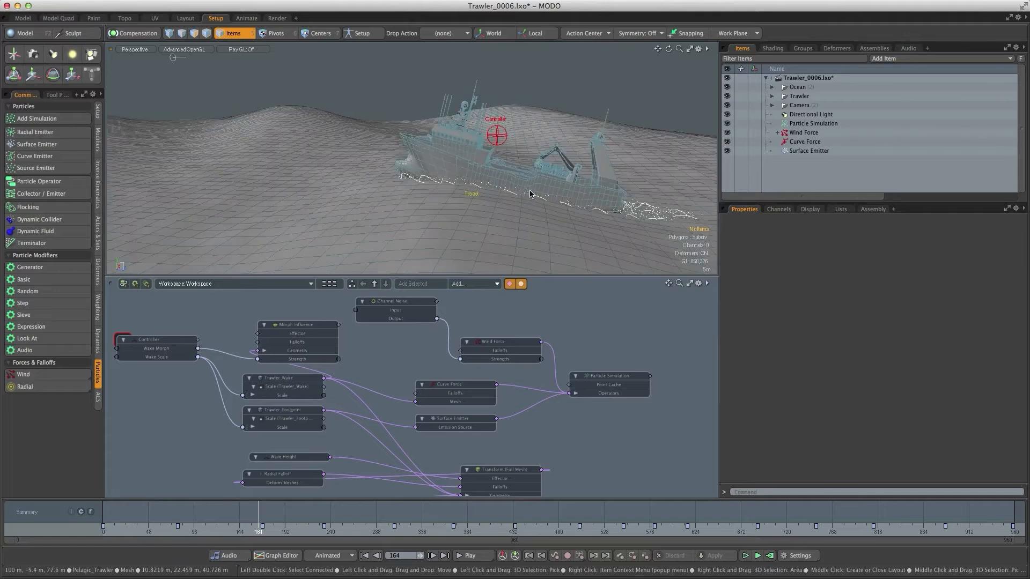
click(757, 555)
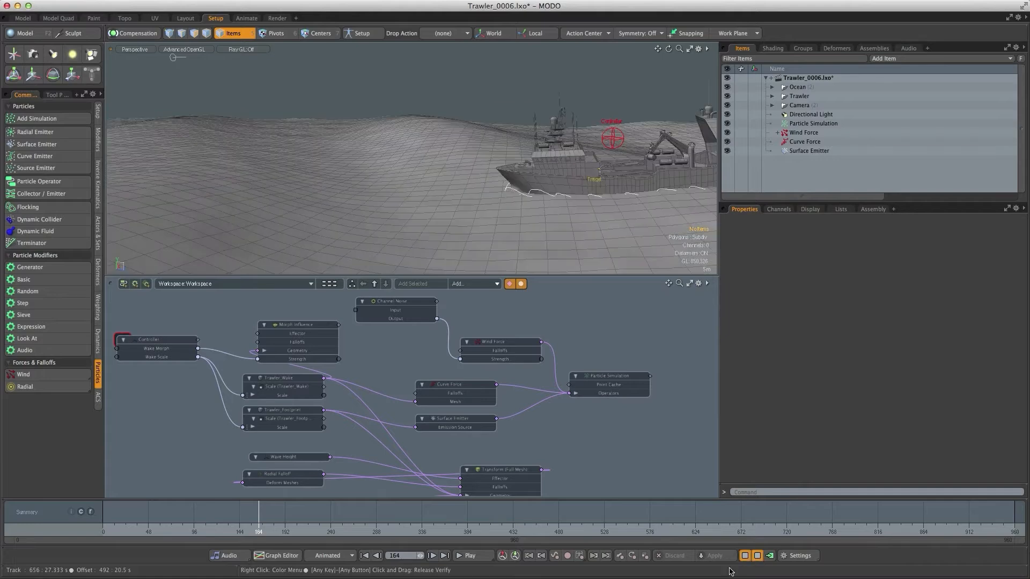
drag(255, 537, 102, 536)
alt+shift+drag(479, 198, 255, 214)
Set the Surface Emitter's emission rate to 100000 and preview the denser spray over the first frames.
click(443, 430)
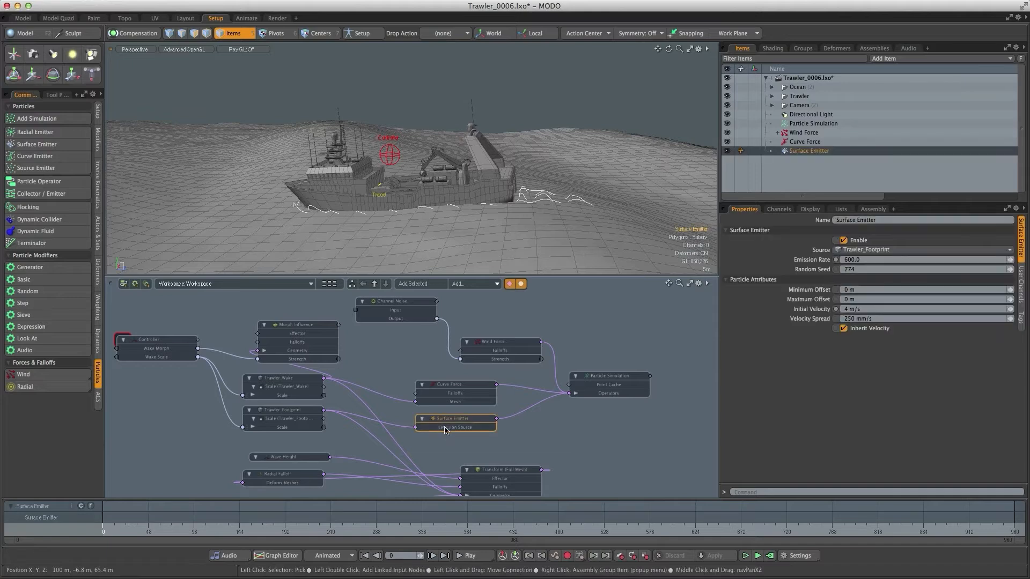
click(861, 260)
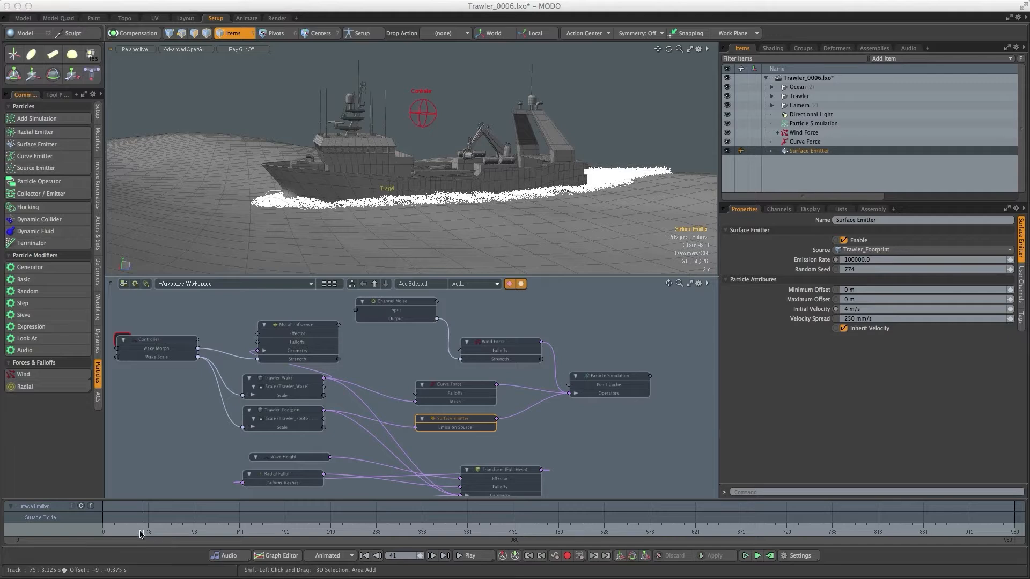
mouse_move(141, 534)
mouse_down()
mouse_move(121, 533)
mouse_move(195, 523)
mouse_move(131, 532)
mouse_up()
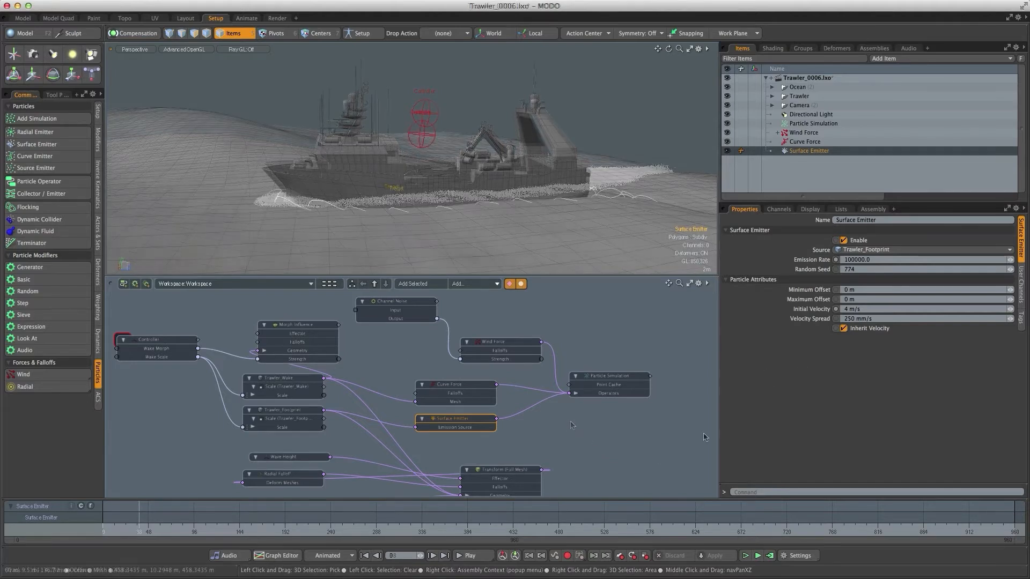
Make room in the schematic, add a CSV Point Cache and connect it to the Particle Simulation's Point Cache input.
drag(379, 303, 347, 295)
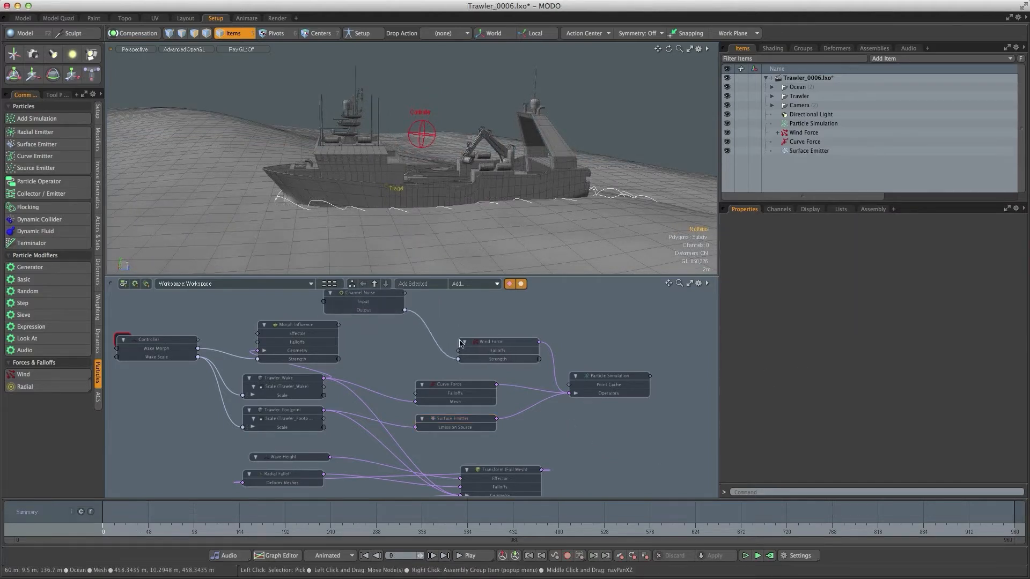
drag(460, 343, 420, 352)
click(477, 286)
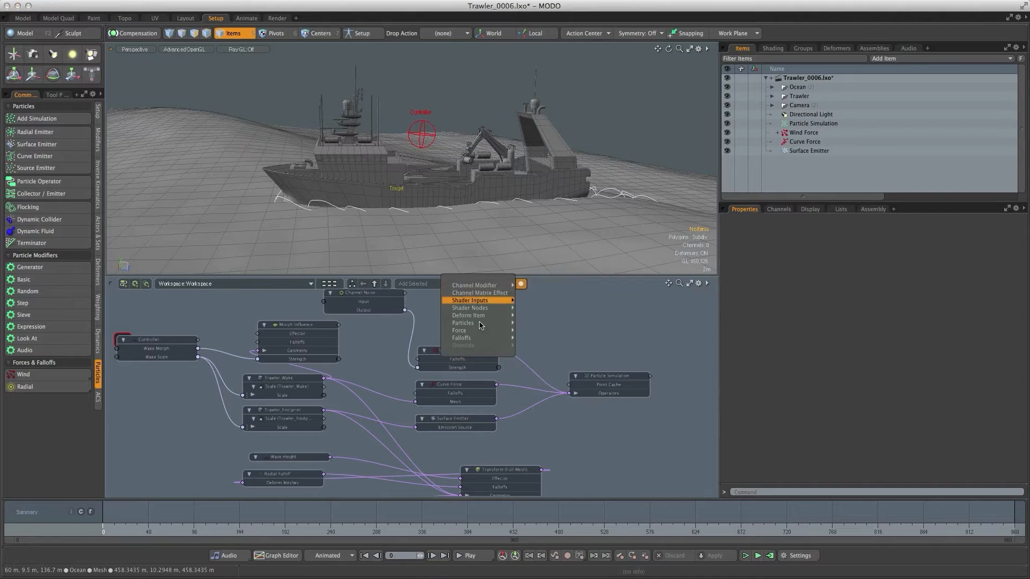
mouse_move(479, 326)
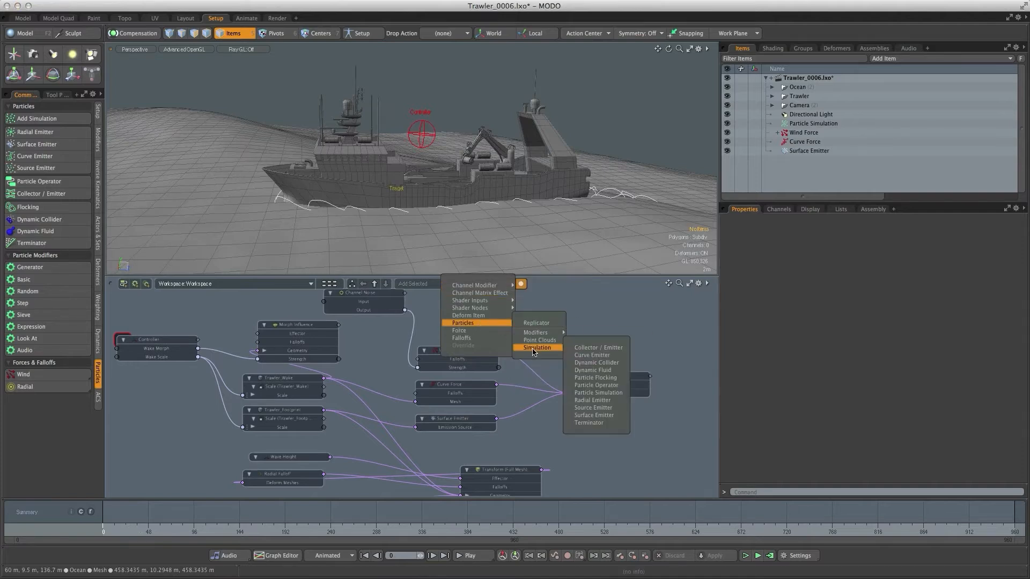
mouse_move(534, 342)
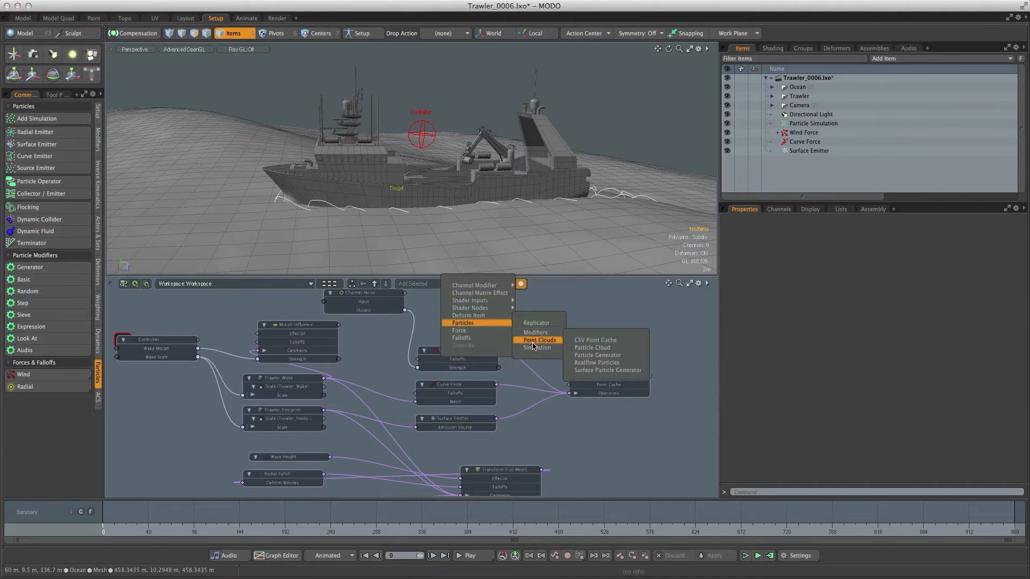
click(580, 341)
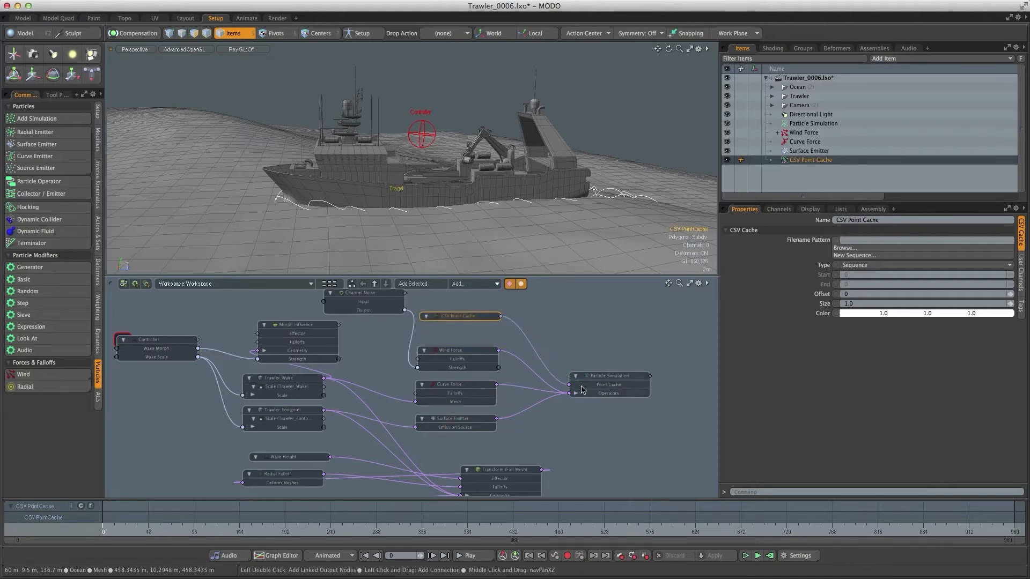
drag(597, 377, 604, 373)
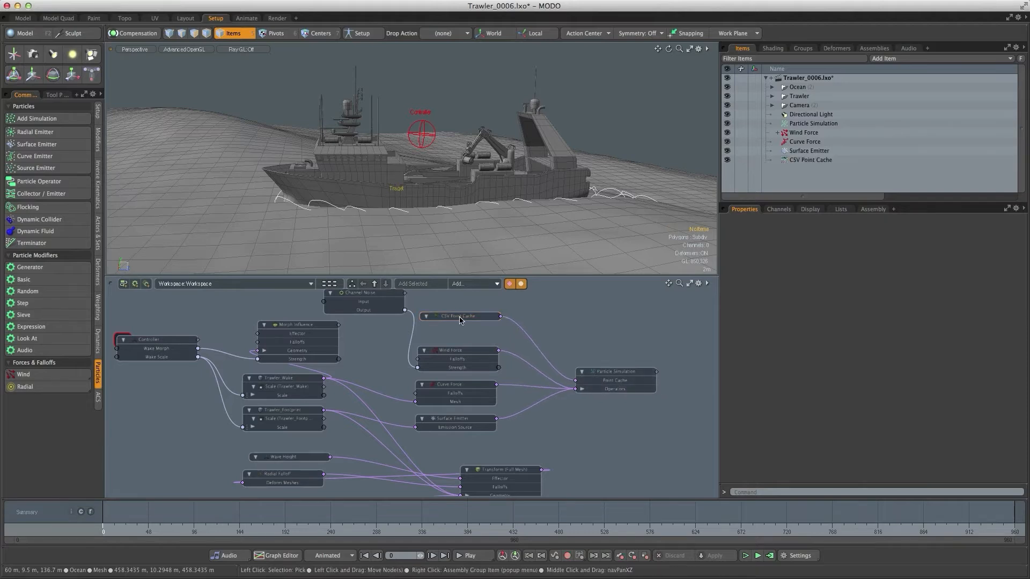
Create a new file sequence for the CSV Point Cache in the Videos/Ocean/Trawler_Final_Temp folder.
click(460, 316)
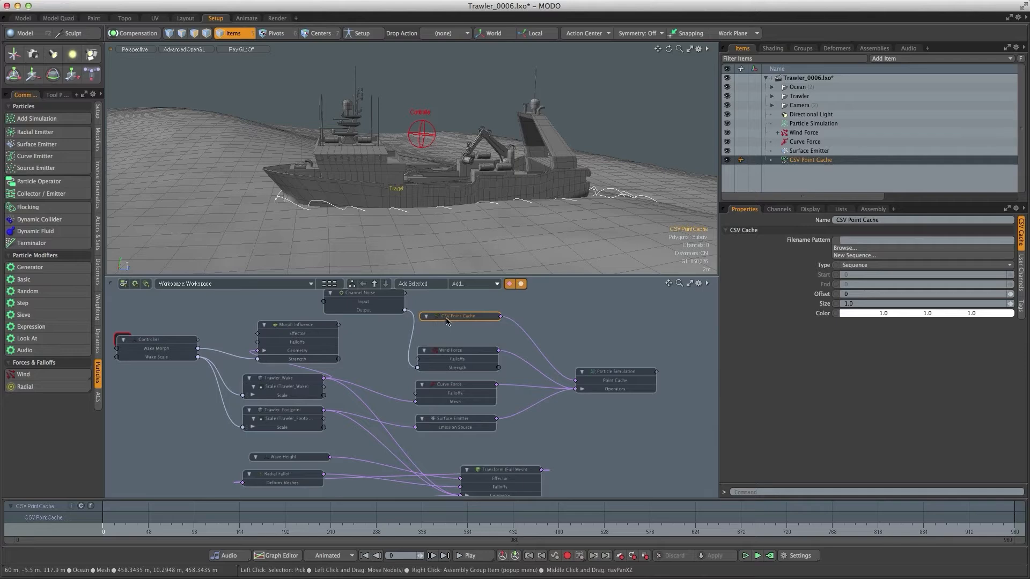
click(855, 256)
click(423, 142)
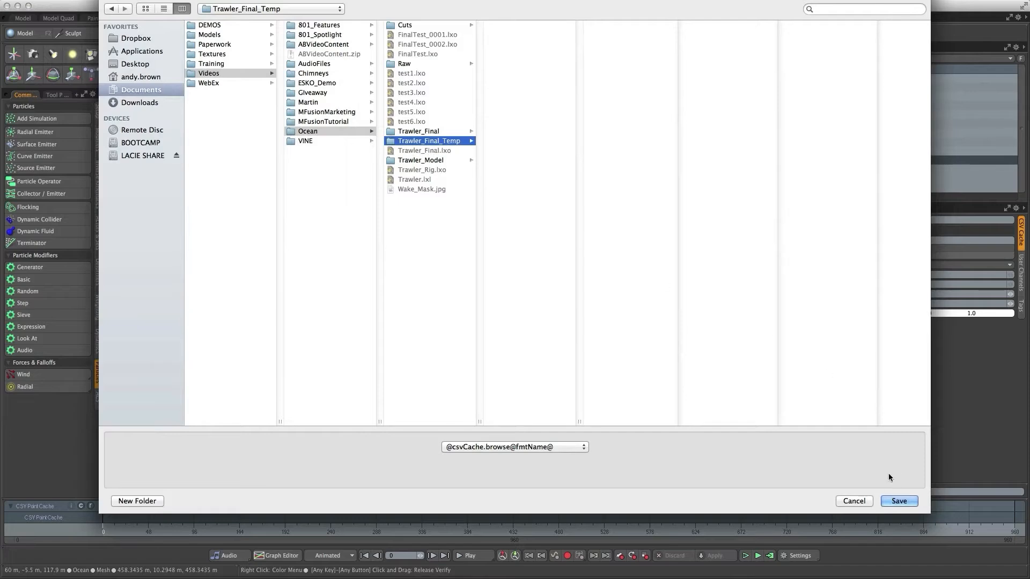
click(899, 502)
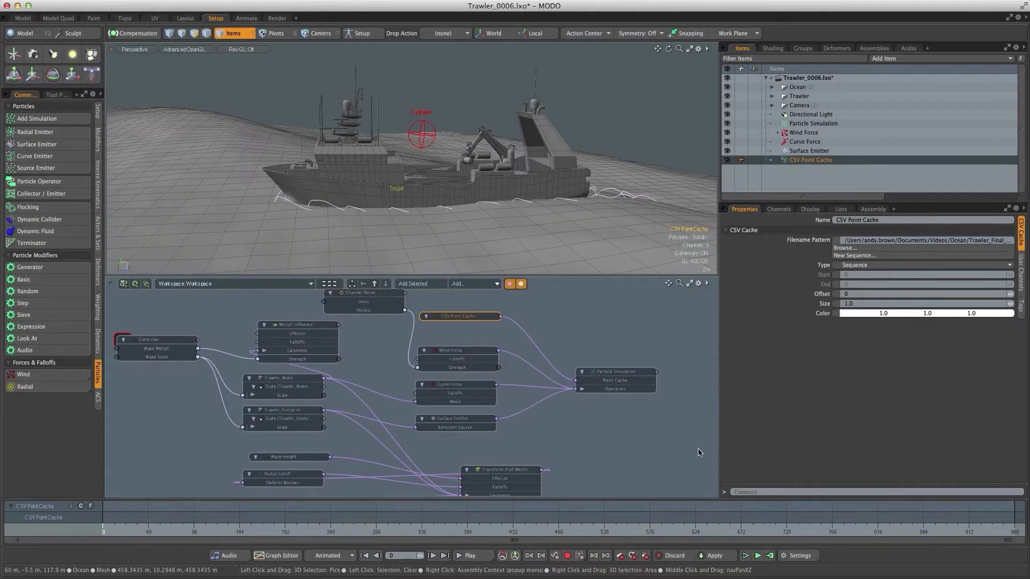
Compute the simulation from 0 to 950 and check the CSV files being written to the Trawler_Final_Temp folder.
click(770, 557)
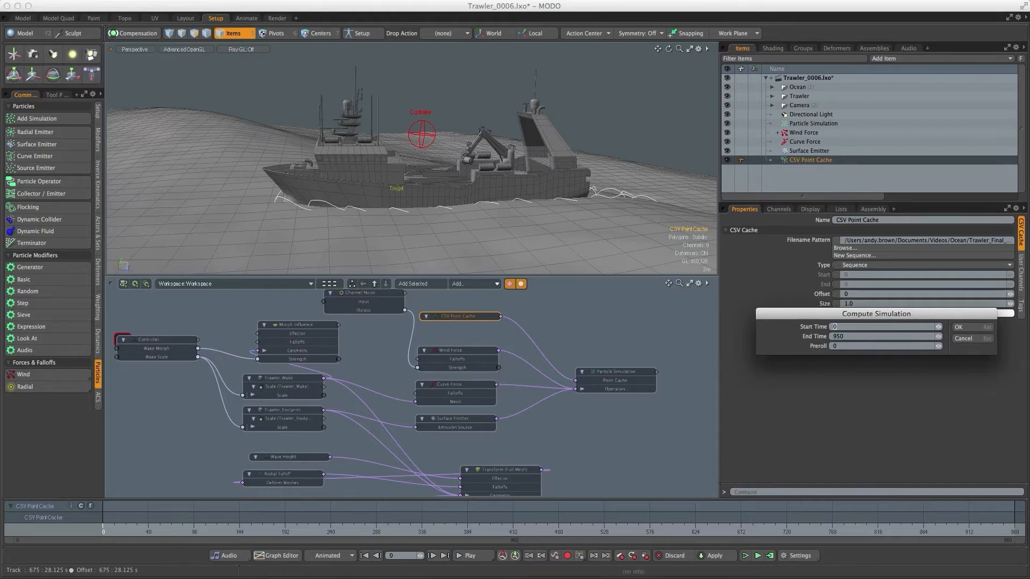
click(962, 327)
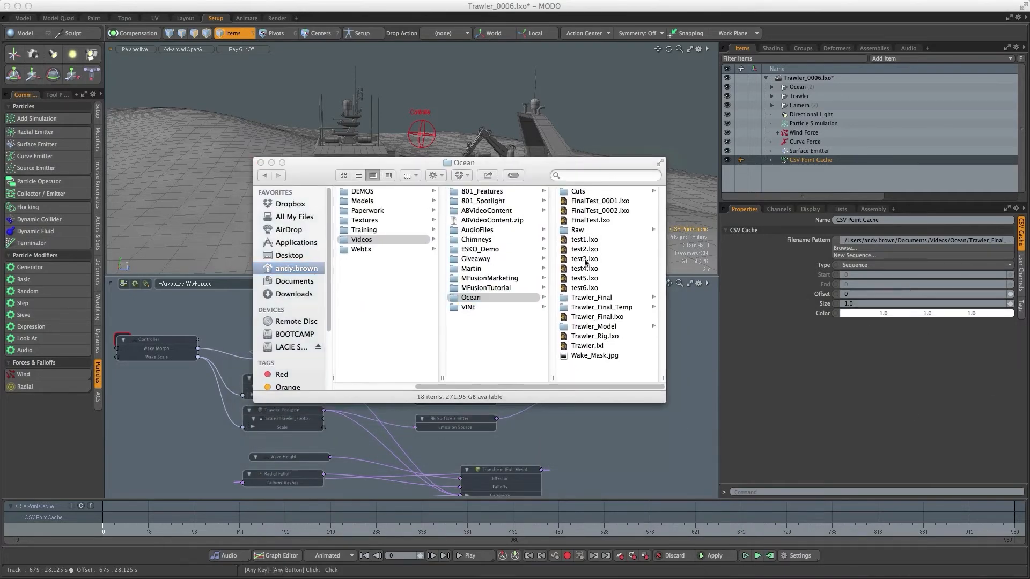
click(592, 310)
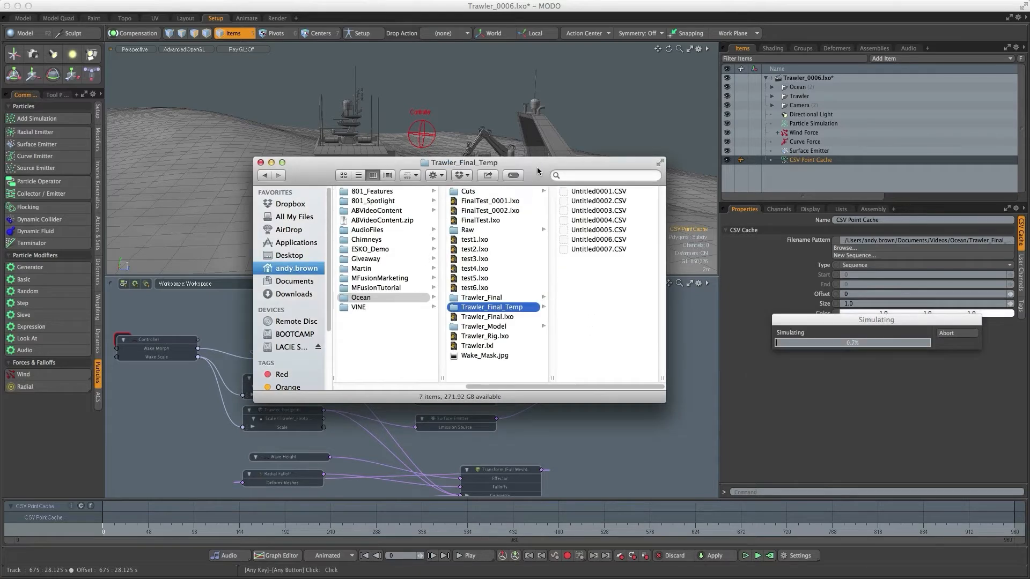
drag(534, 170, 472, 102)
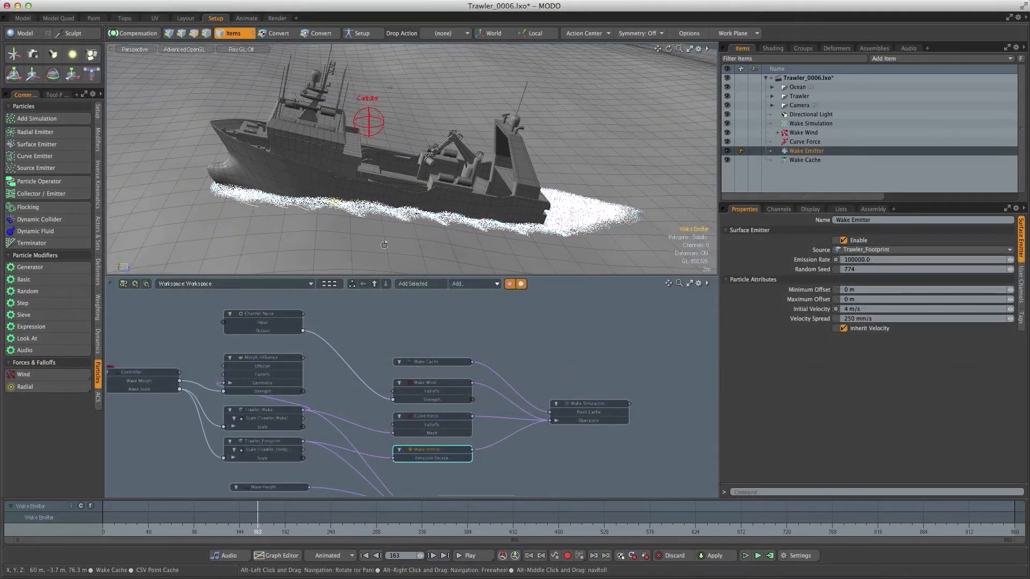
Review the cached wake around the trawler from several angles and at frame 186, and hide the Wake Cache item.
alt+drag(407, 236, 327, 187)
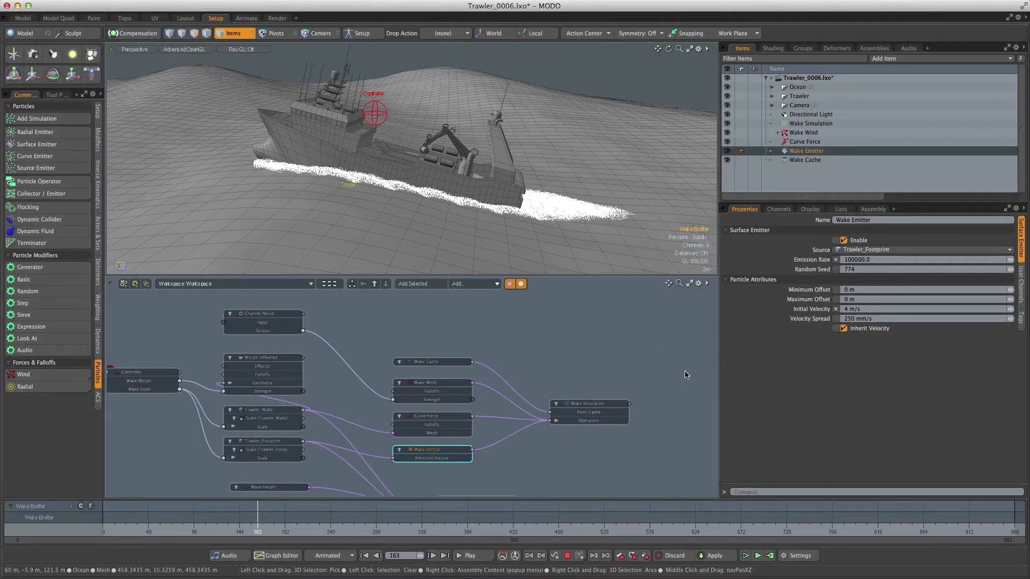
alt+drag(232, 119, 287, 171)
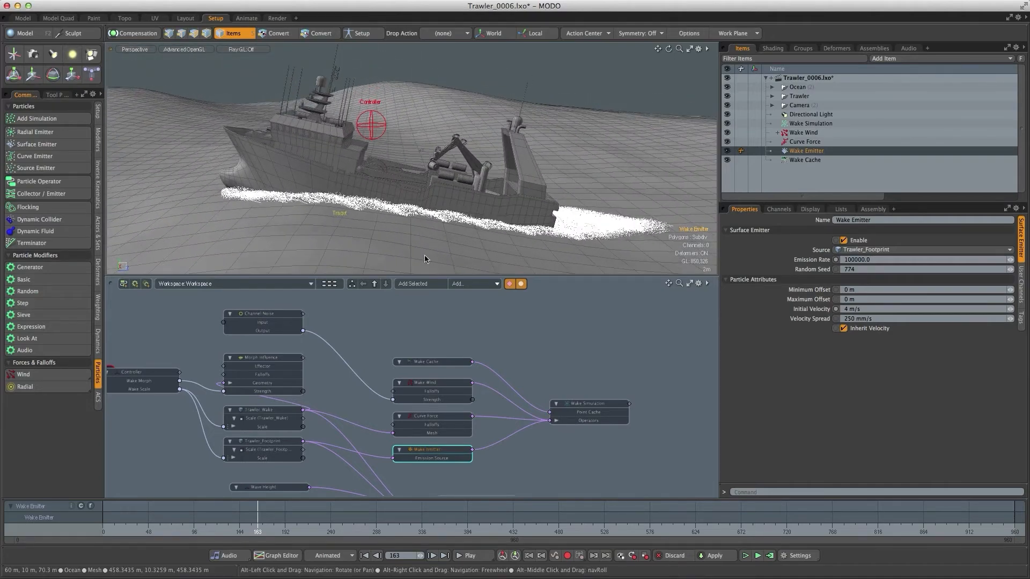
alt+drag(425, 259, 413, 263)
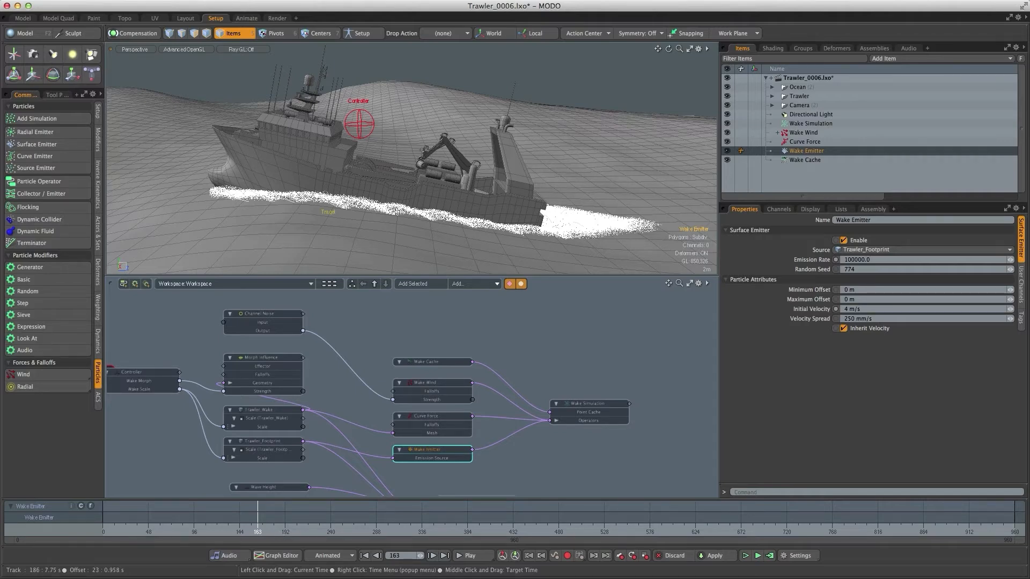
click(280, 523)
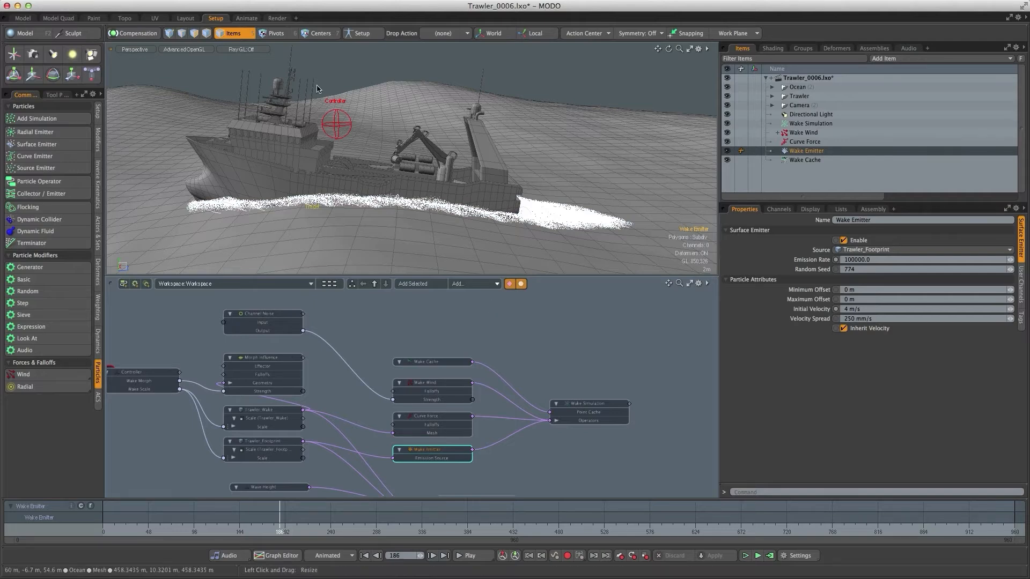
click(727, 161)
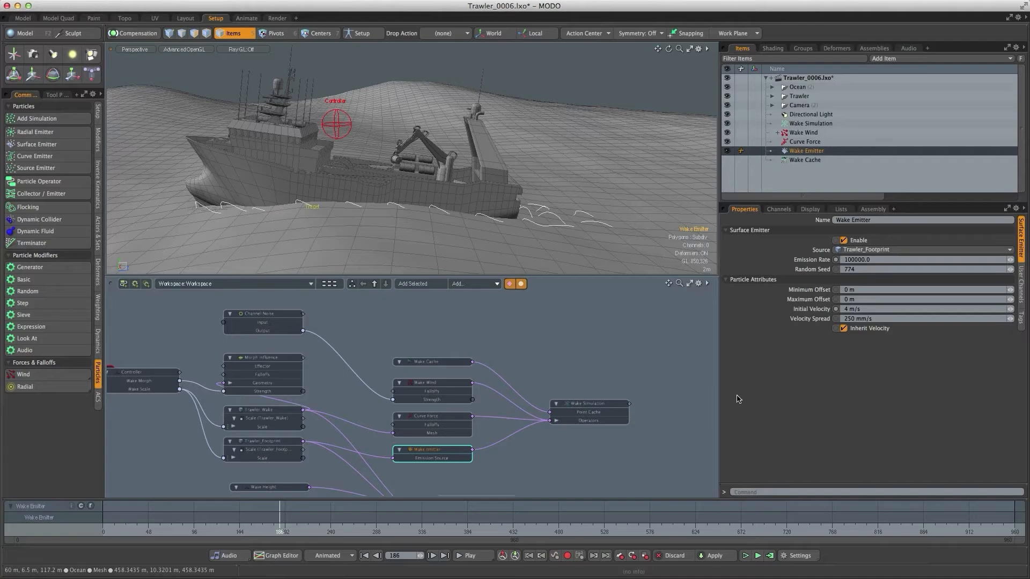
drag(279, 518, 308, 518)
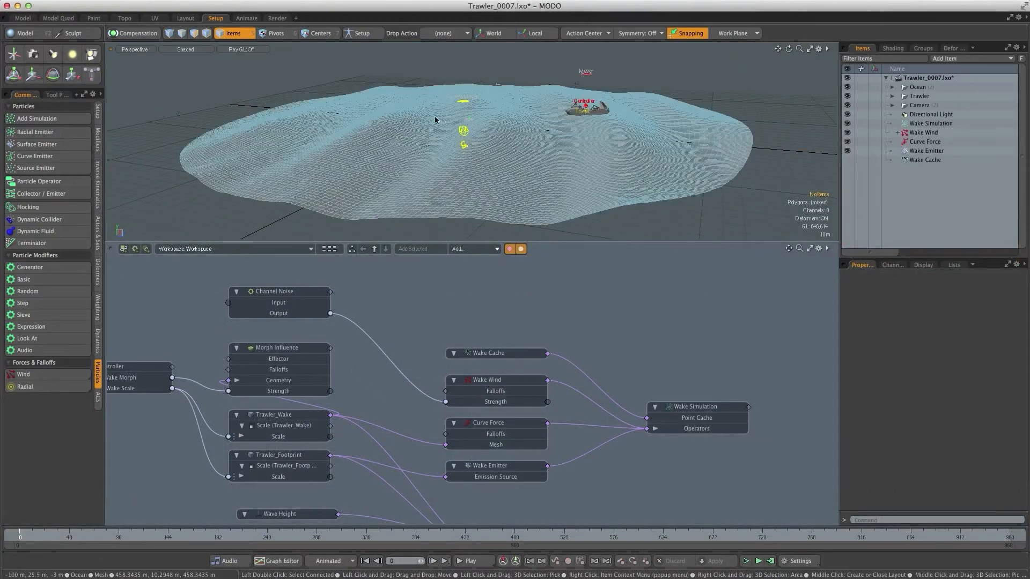
Add a Surface Particle Generator to the scene and place its node above Wake Cache in the schematic.
mouse_move(500, 181)
alt+mouse_down()
mouse_move(492, 173)
mouse_move(492, 188)
mouse_move(510, 175)
mouse_move(490, 177)
alt+mouse_up()
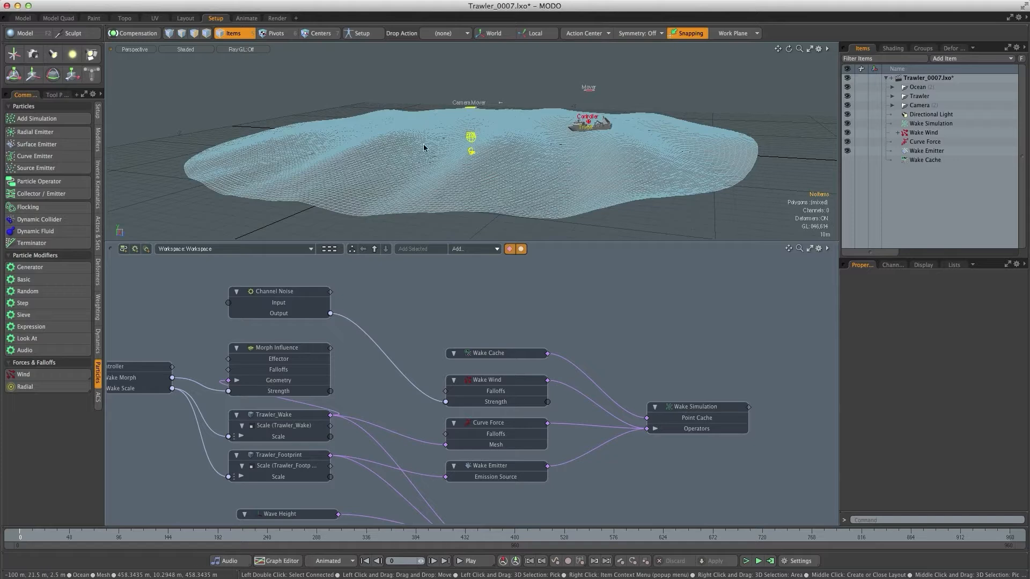
alt+drag(497, 195, 493, 192)
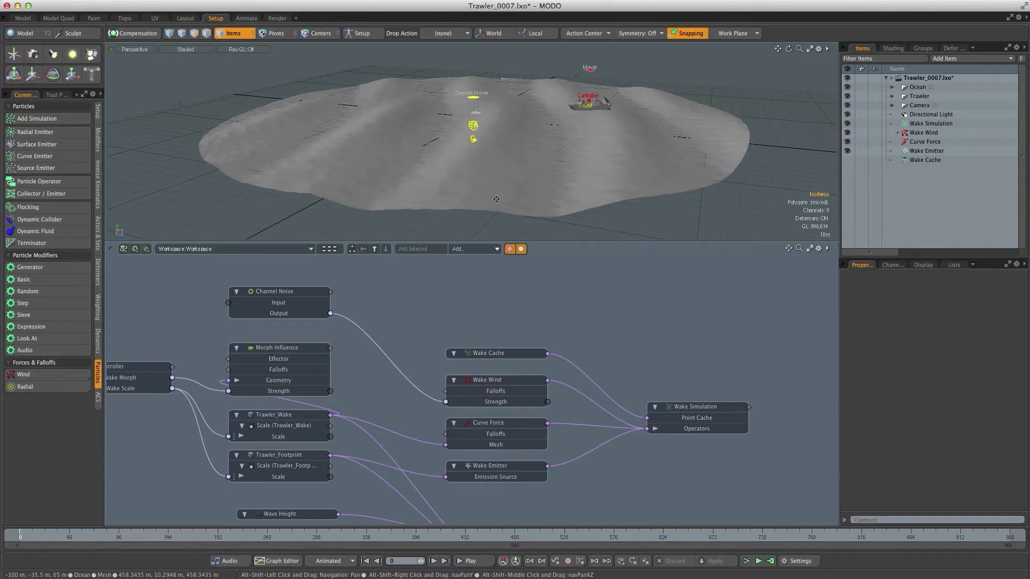
click(944, 59)
mouse_move(954, 161)
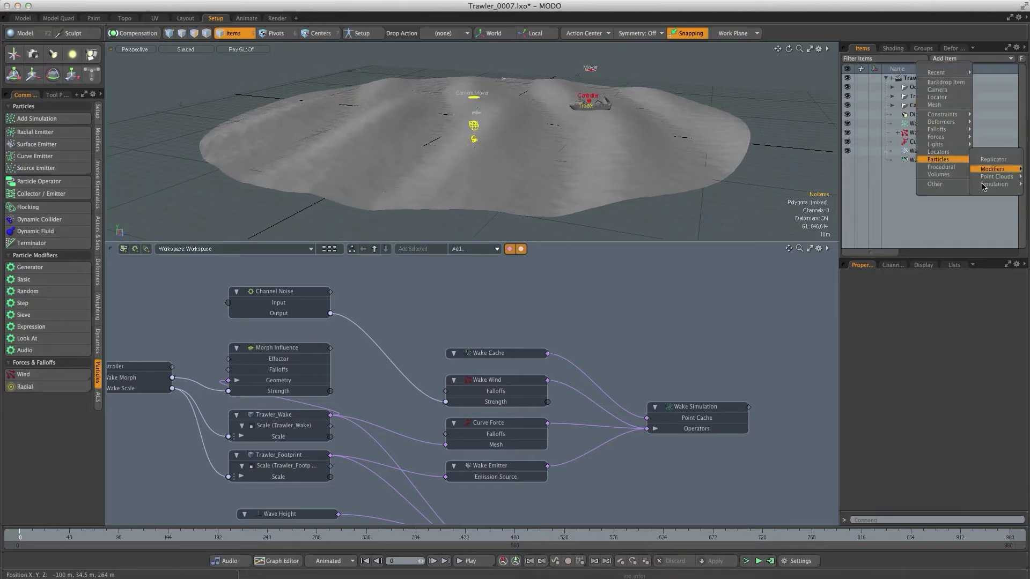
mouse_move(981, 177)
click(1026, 207)
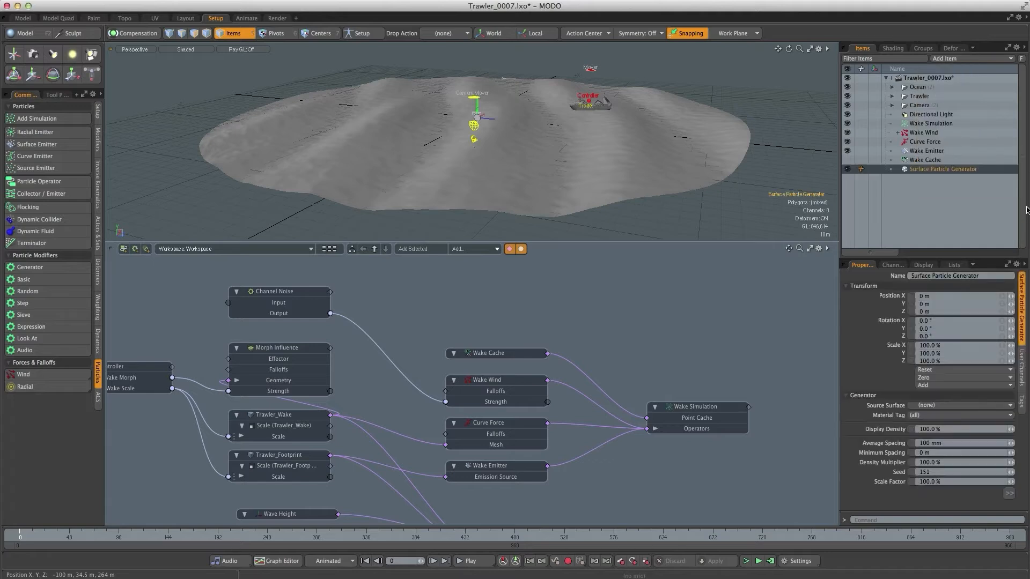
click(413, 254)
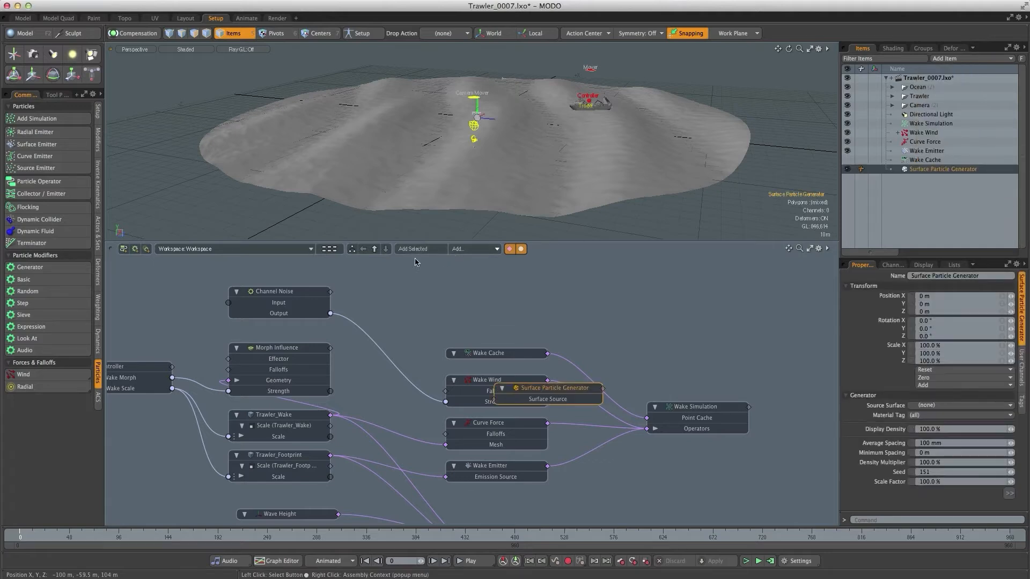
drag(536, 388, 488, 318)
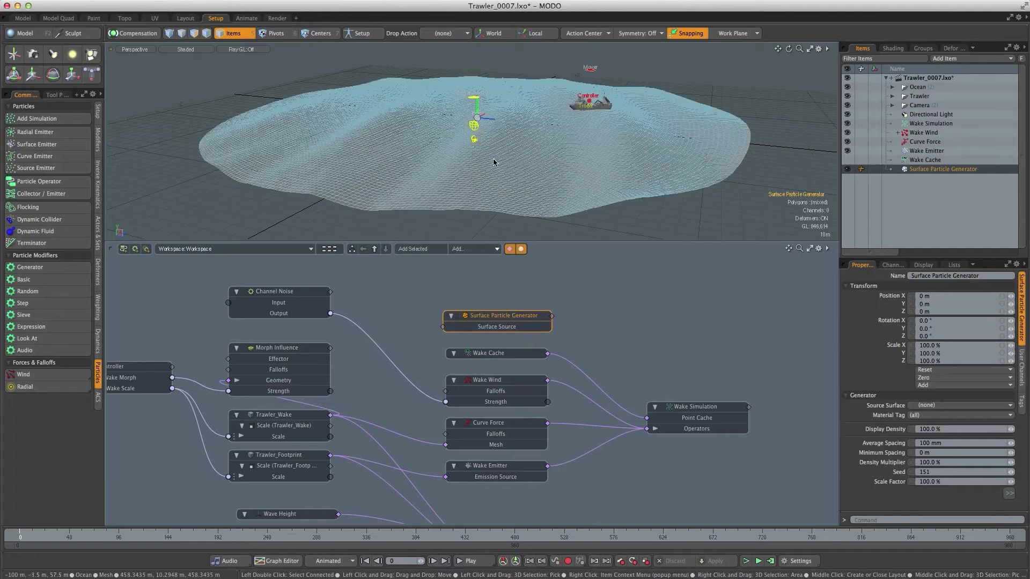
Connect the Ocean item's output to the Surface Particle Generator's Surface Source input.
scroll(486, 358, down, 3)
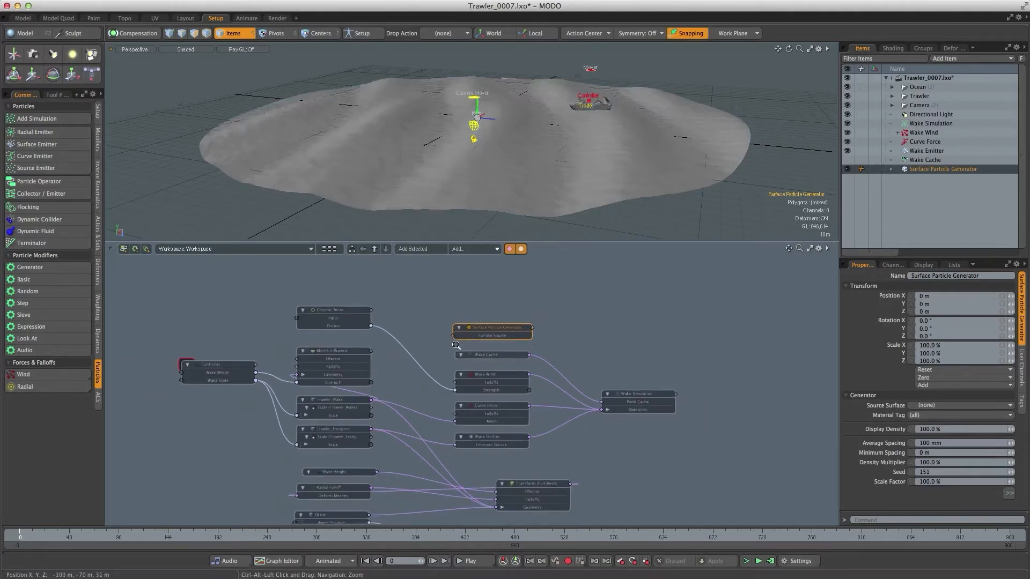
middle_drag(486, 358, 472, 324)
drag(358, 482, 354, 480)
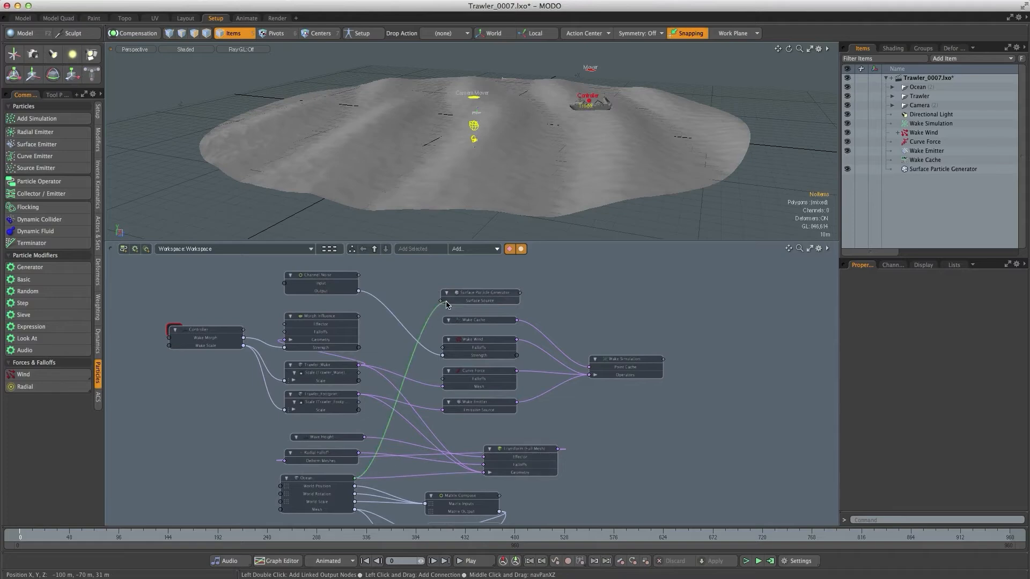
middle_drag(446, 304, 444, 336)
scroll(489, 332, up, 4)
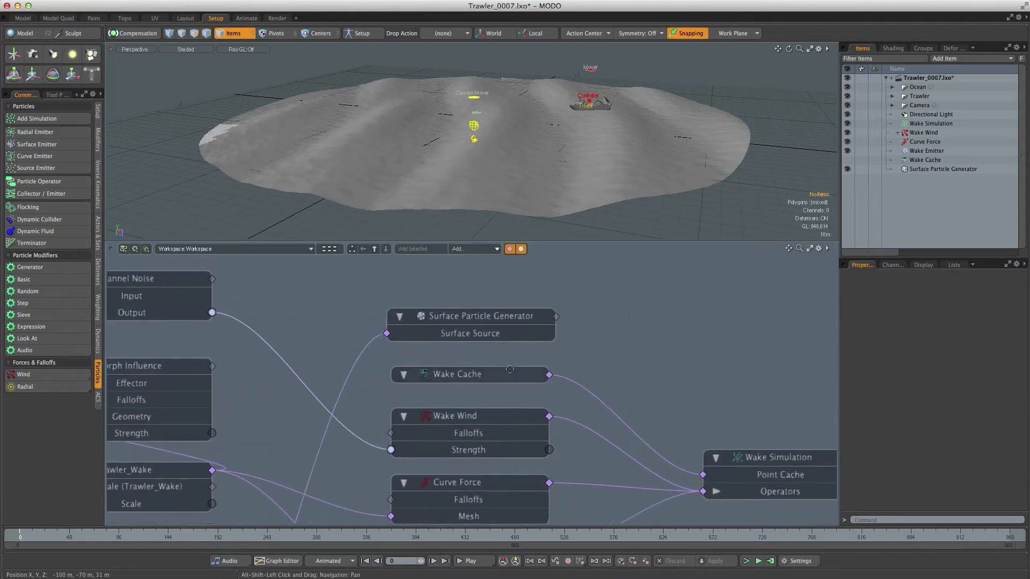
scroll(472, 343, down, 2)
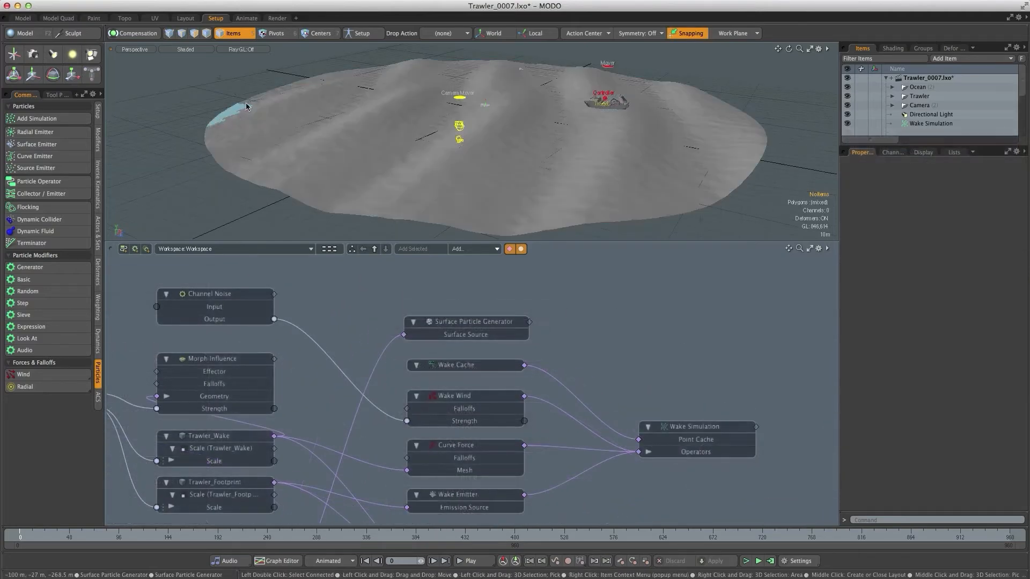
Set the Surface Particle Generator's Average Spacing to 2 m.
alt+drag(248, 121, 220, 140)
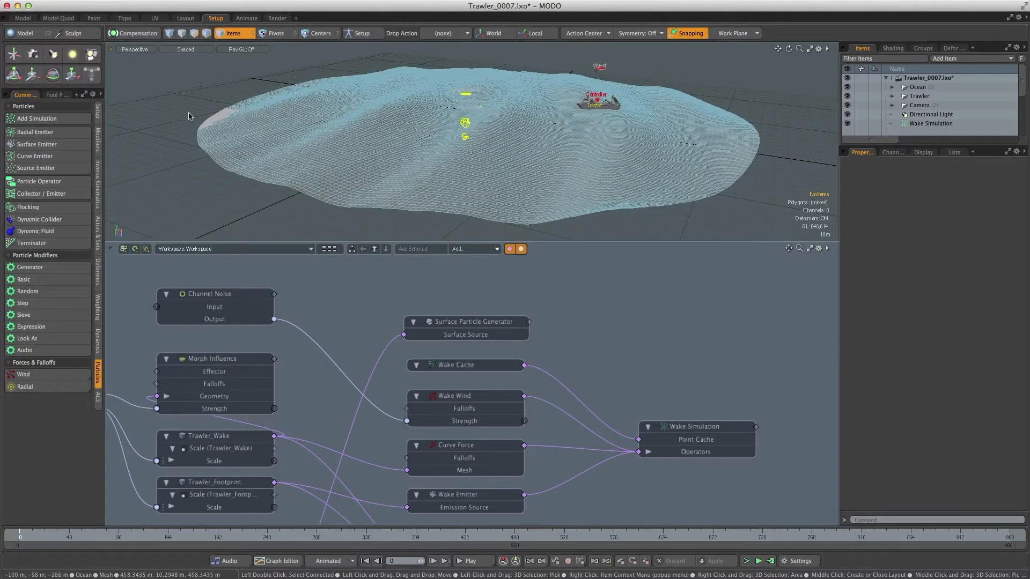
drag(447, 333, 443, 332)
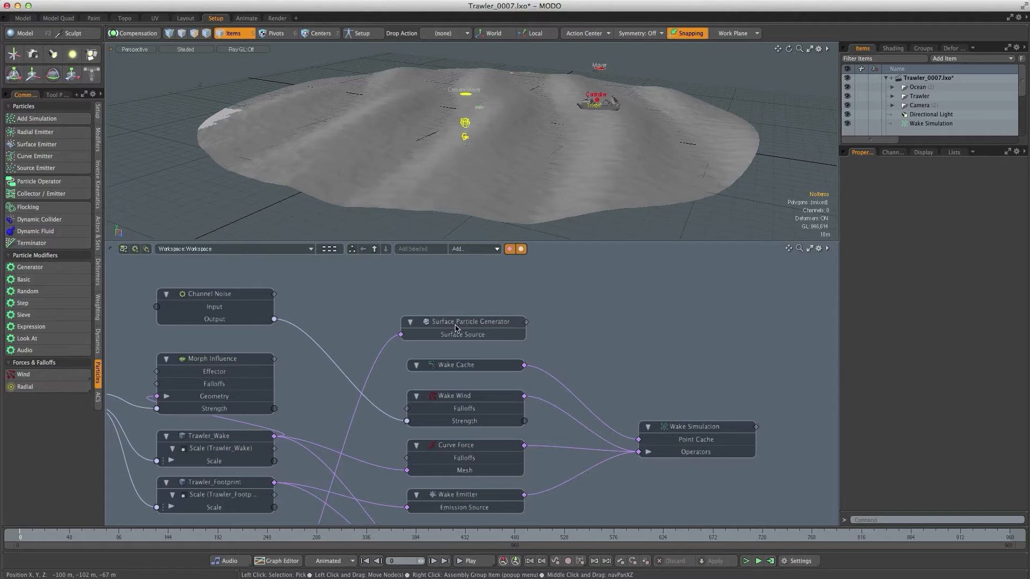
click(456, 328)
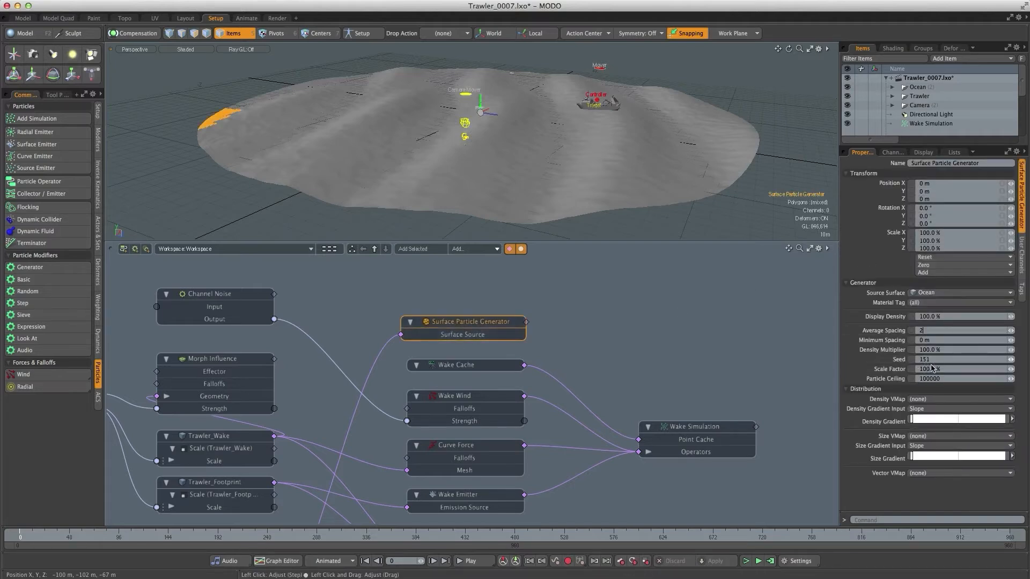
text(2)
key(Return)
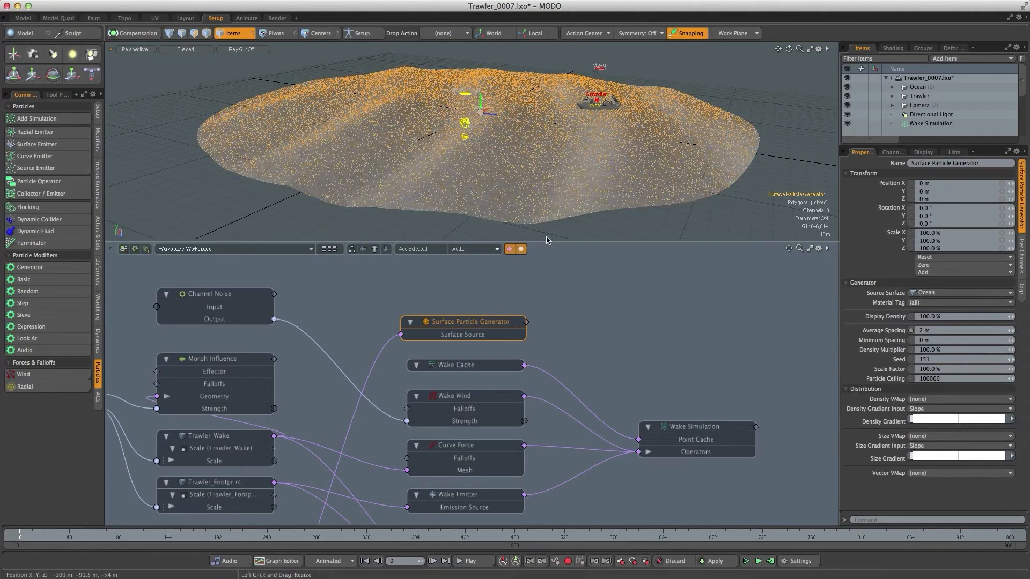
Check the particle spread across the ocean waves and set the Density Gradient Input to Y Distance to Locator.
alt+drag(390, 180, 422, 177)
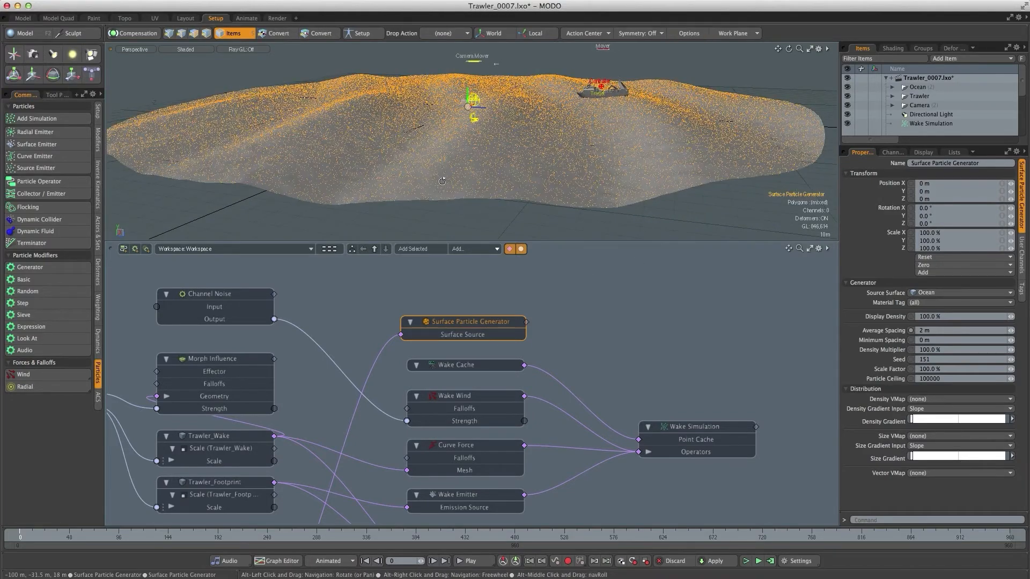
alt+drag(443, 210, 448, 181)
alt+shift+drag(511, 176, 514, 192)
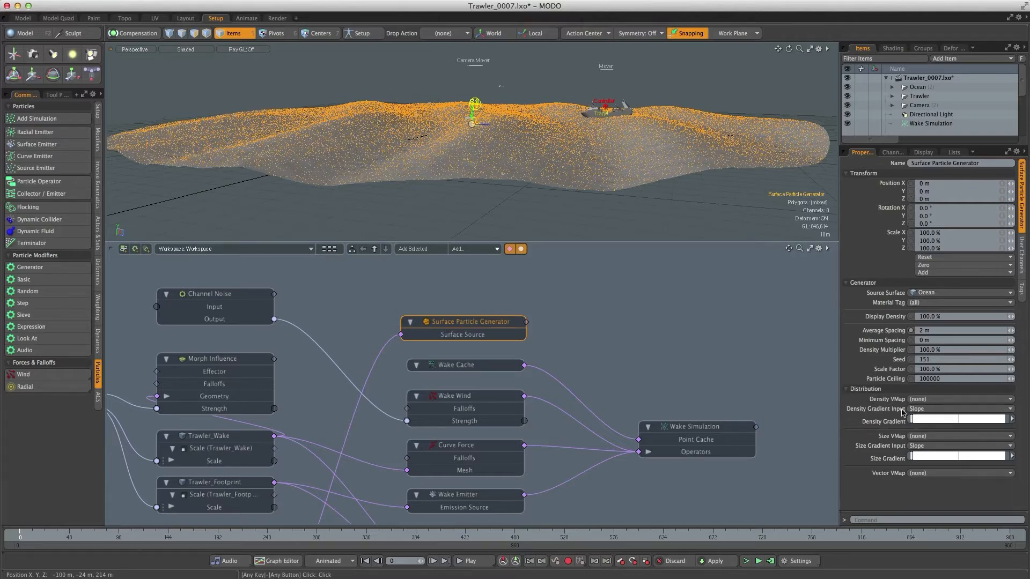
click(920, 412)
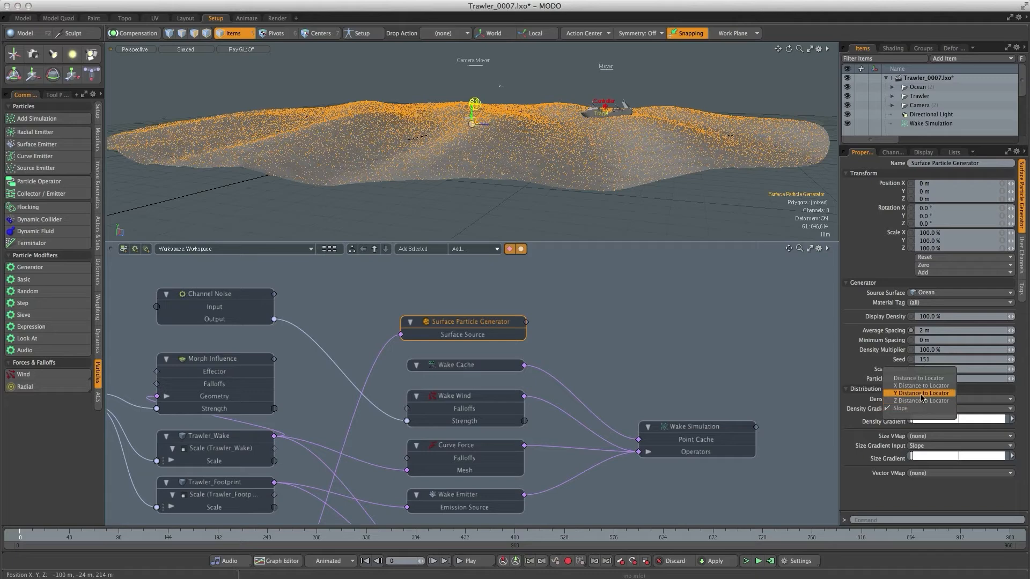
click(921, 401)
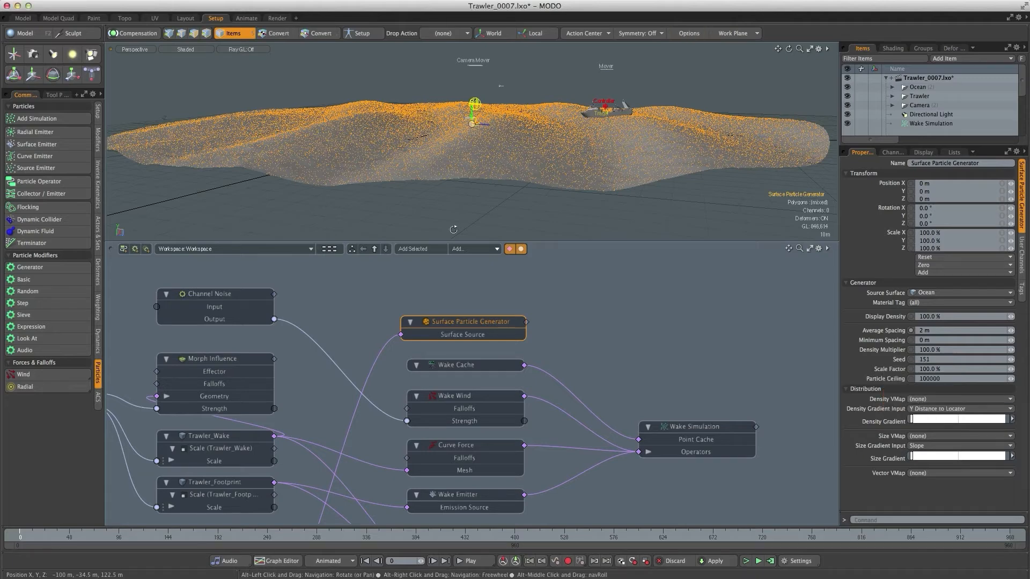
Edit the generator's Density Gradient so its existing key sits at 5 m input with a value of 0%.
alt+drag(463, 182, 463, 146)
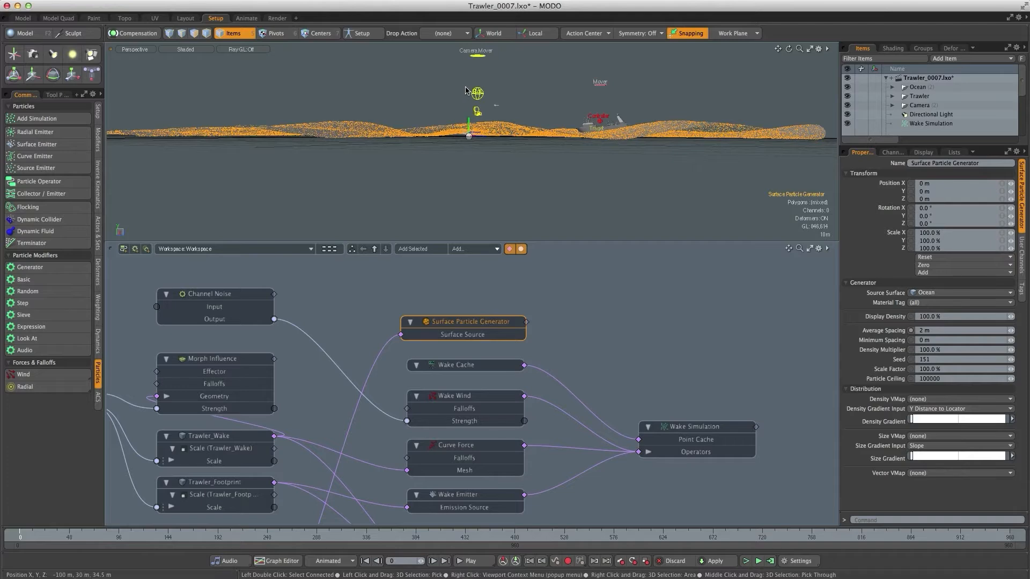
alt+drag(465, 92, 466, 155)
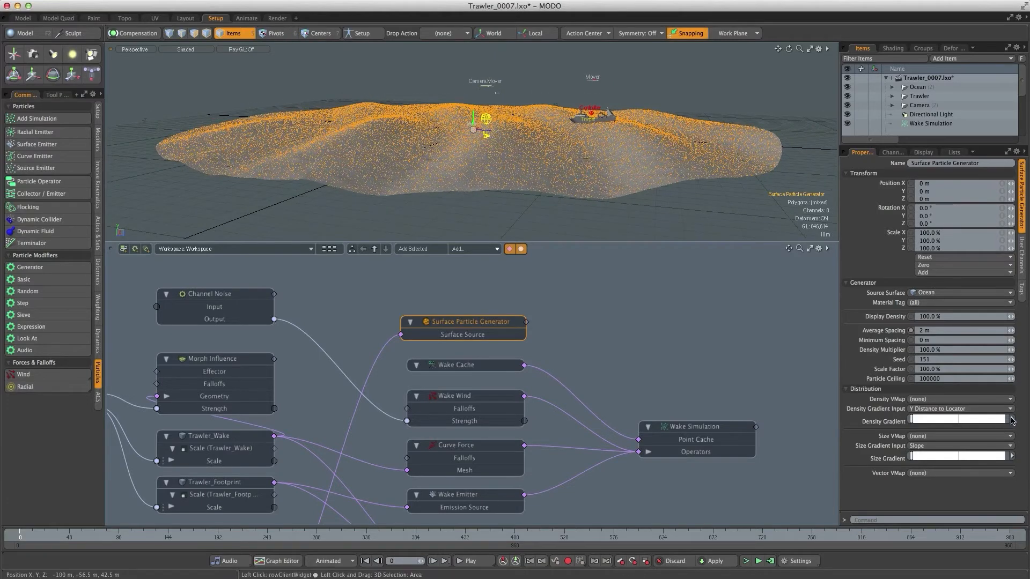
click(1011, 419)
click(1006, 424)
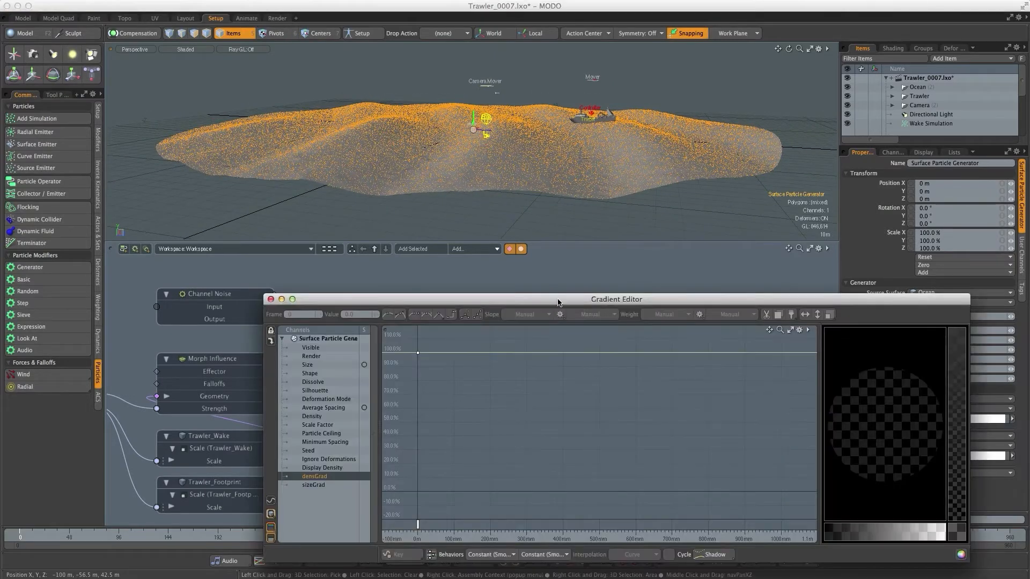
click(418, 329)
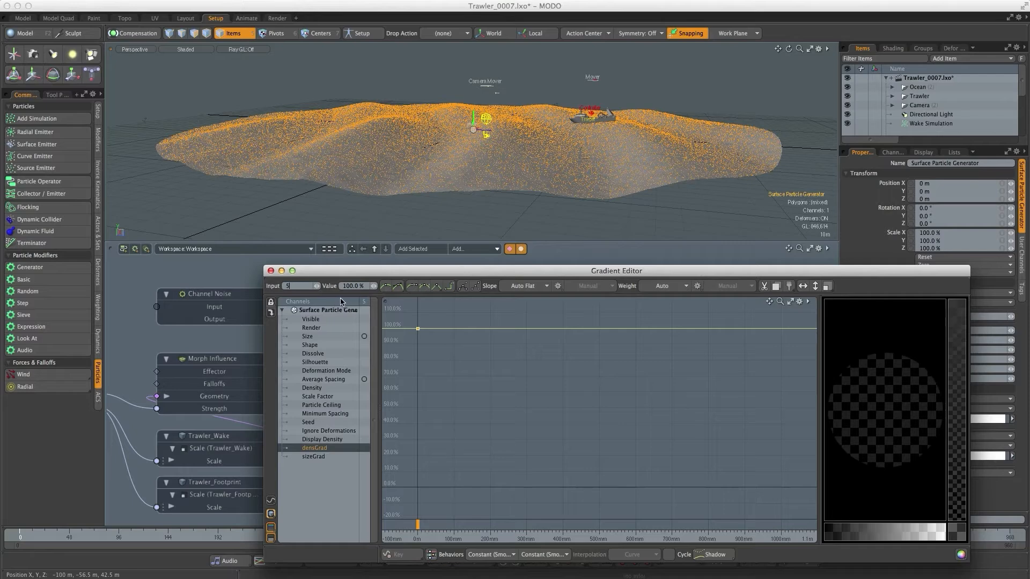
click(352, 286)
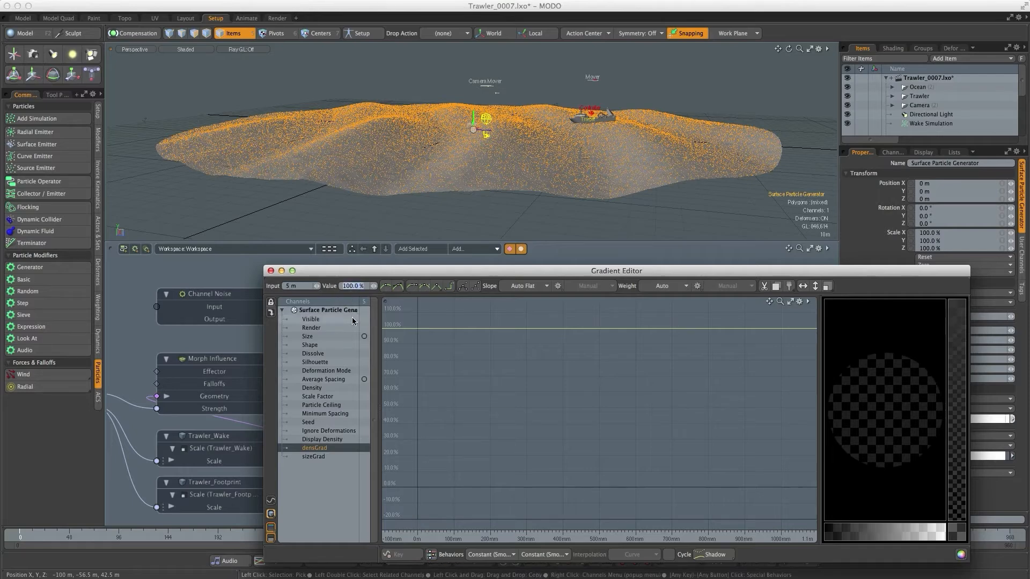
text(0)
key(Return)
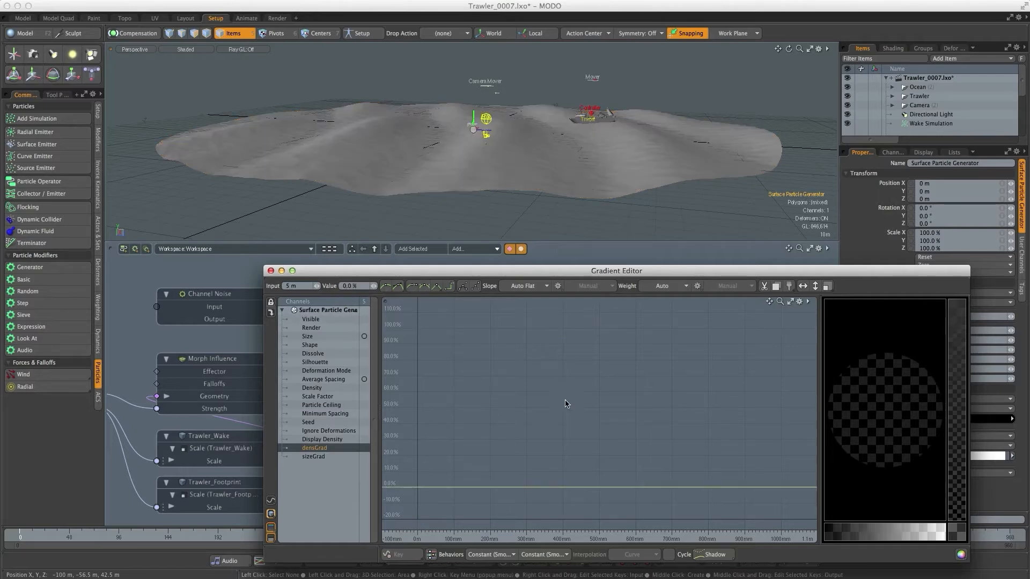
Add a second density gradient key at 10 m input with a value of 100%.
ctrl+alt+drag(543, 406, 189, 399)
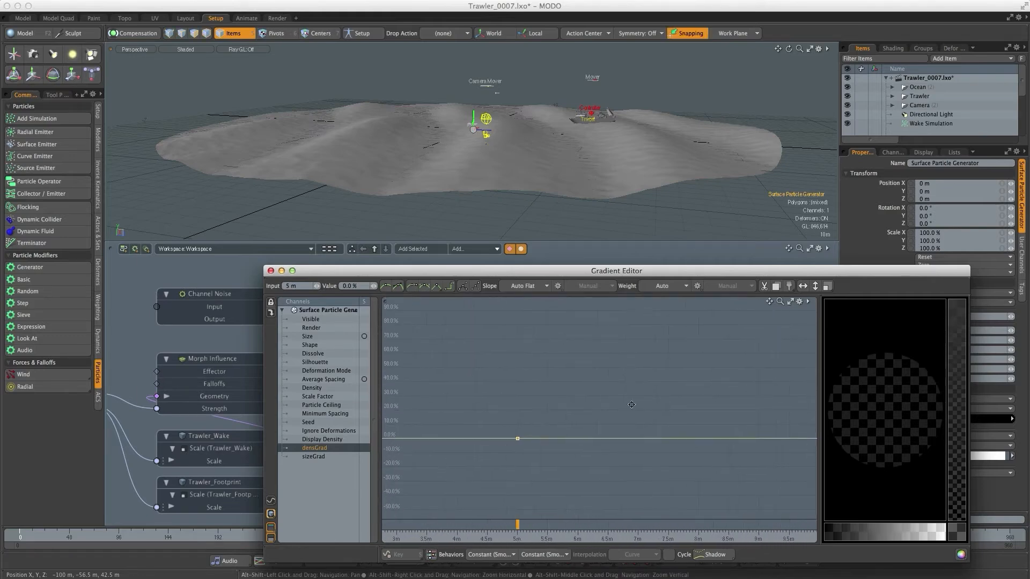
ctrl+alt+click(758, 439)
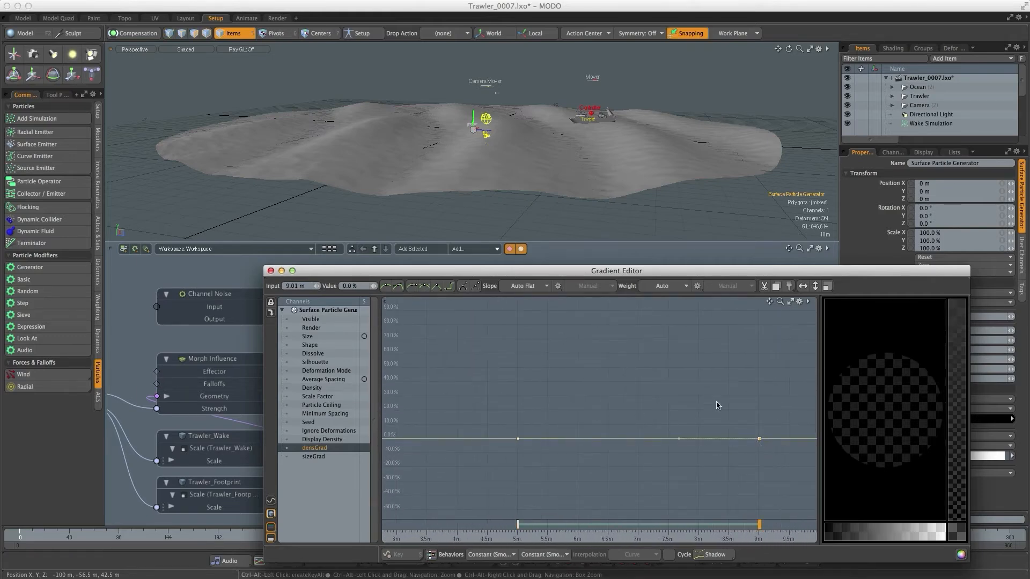
mouse_move(717, 405)
alt+mouse_down()
mouse_move(609, 392)
mouse_move(666, 439)
alt+mouse_up()
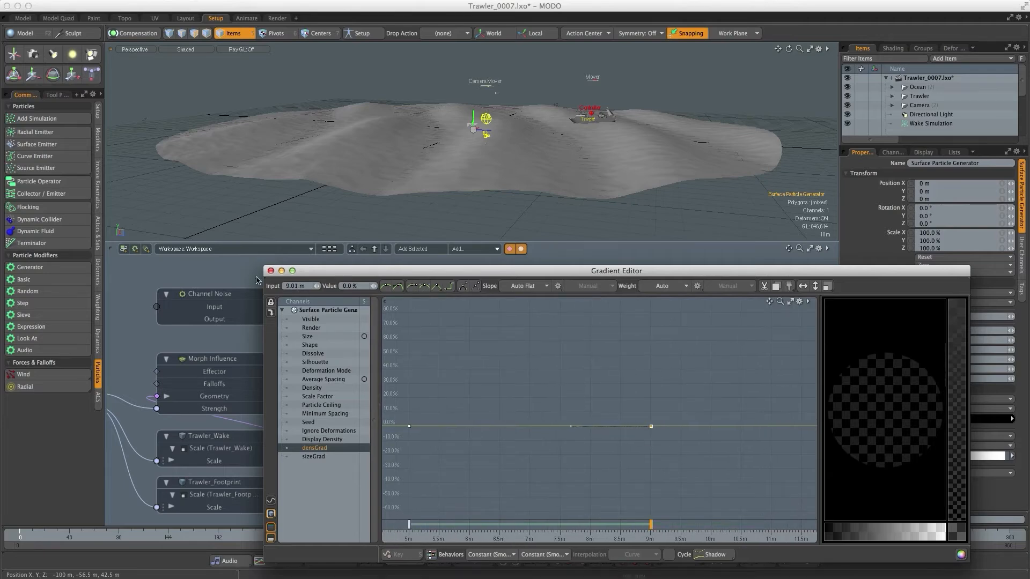
text(10)
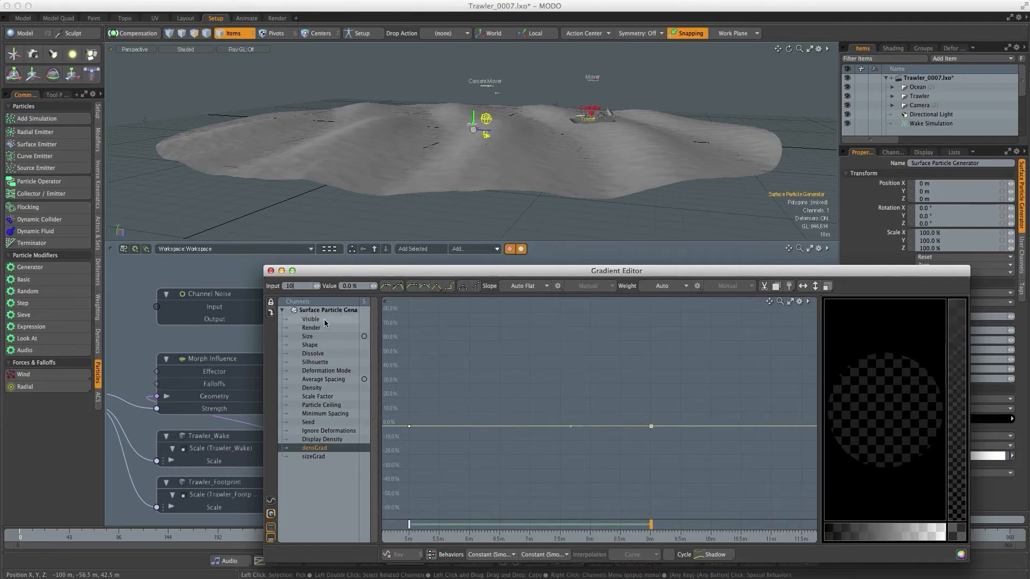
key(Return)
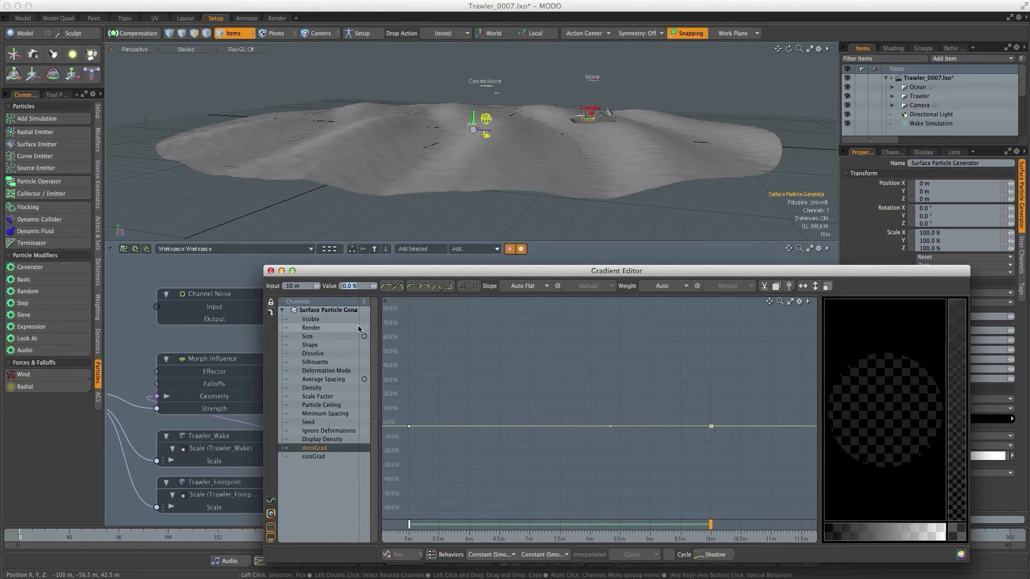
text(100)
key(Return)
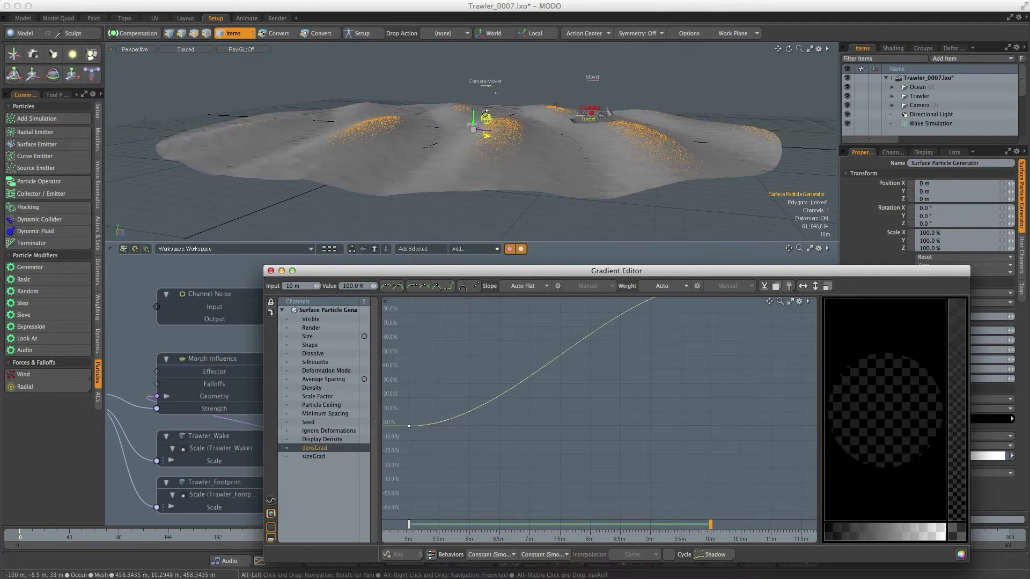
Scrub the timeline to about frame 145 and back to frame 0 to examine the particles on the wave crests.
alt+drag(472, 163, 451, 187)
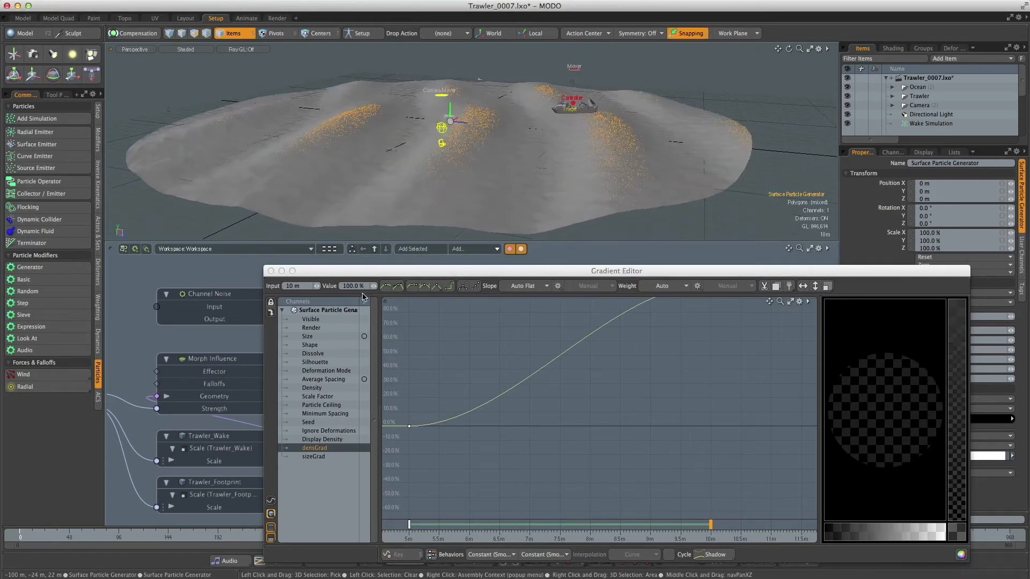
drag(356, 274, 391, 244)
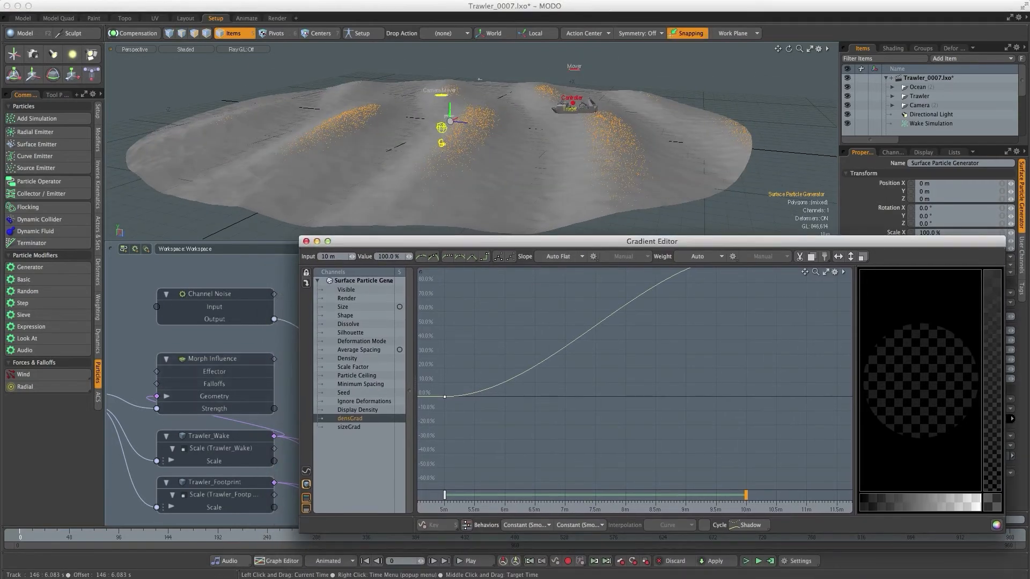
click(169, 537)
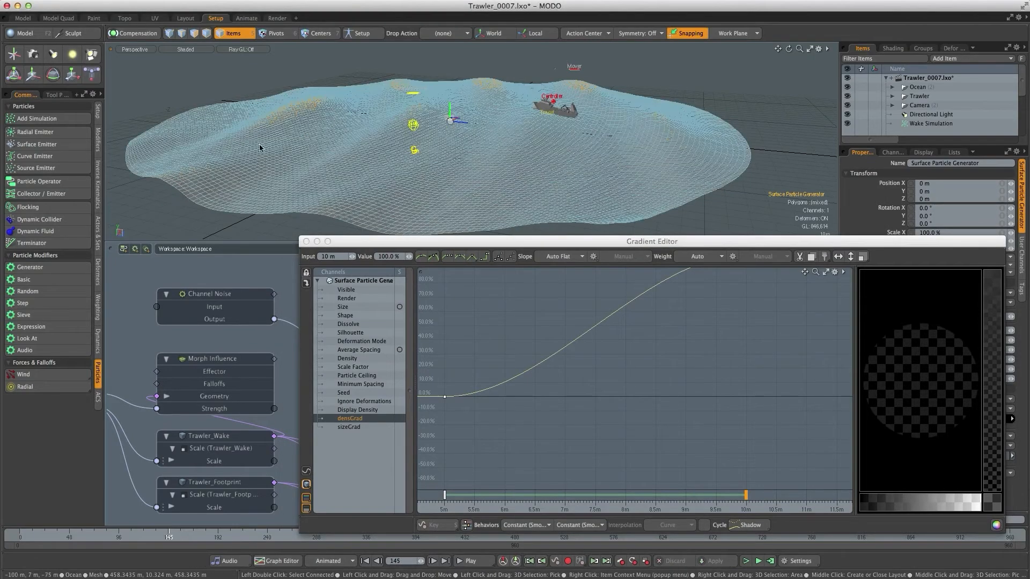
click(35, 537)
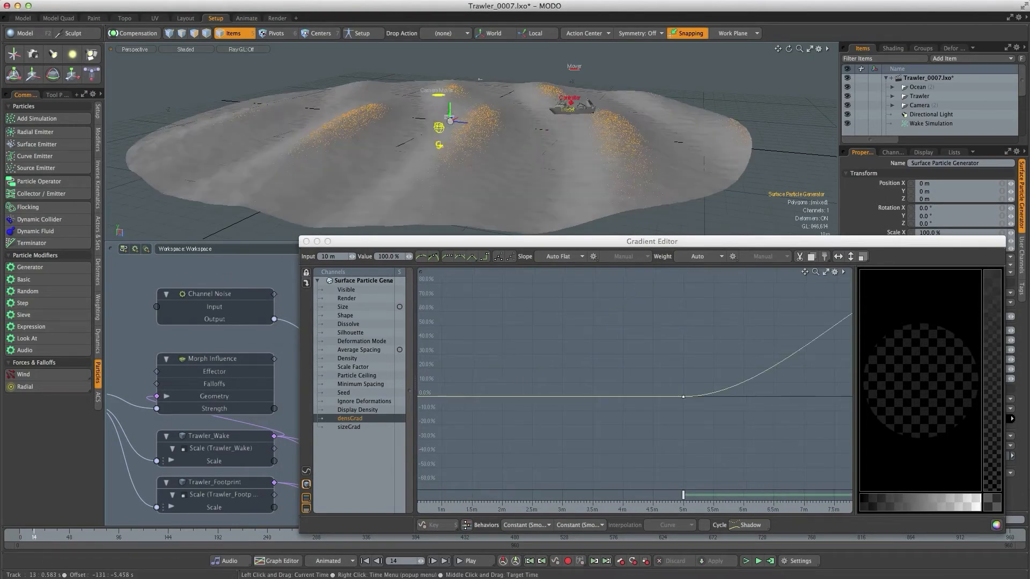
drag(34, 537, 20, 537)
Pull the incoming tangent of the 10 m density key straight down to about 40%, and close the Gradient Editor.
alt+drag(845, 323, 663, 373)
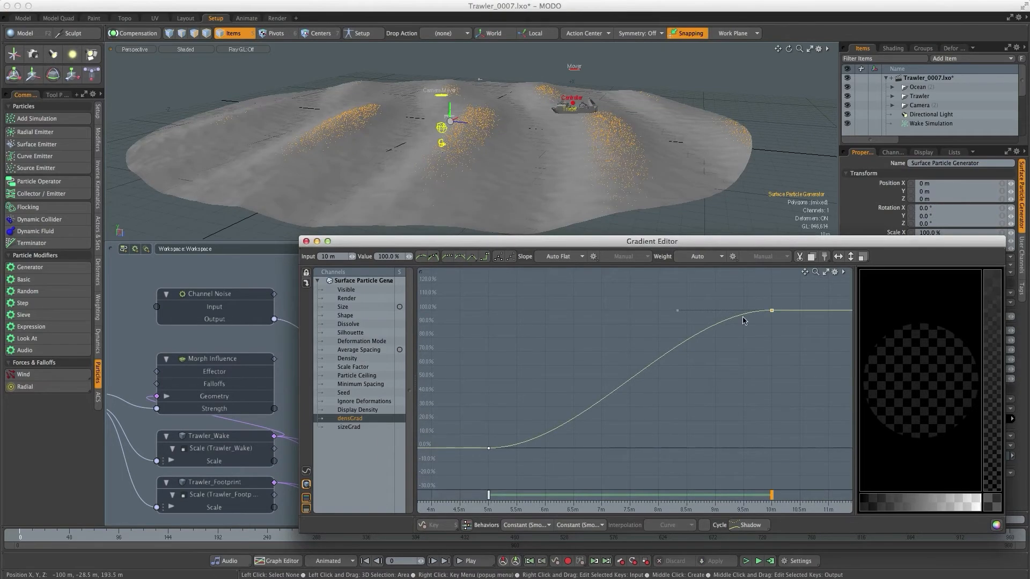
drag(678, 311, 773, 391)
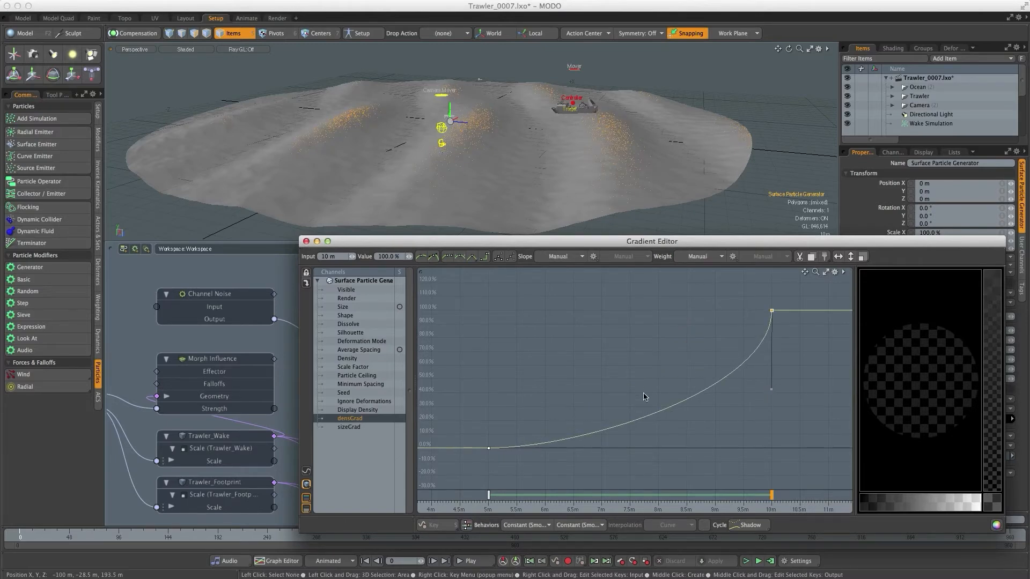
alt+drag(326, 209, 293, 264)
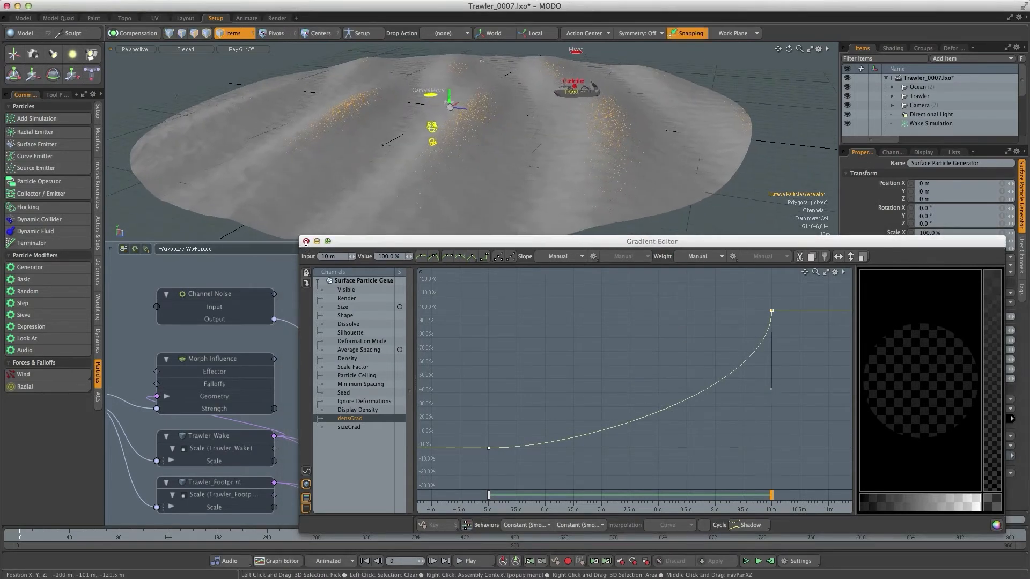
click(306, 242)
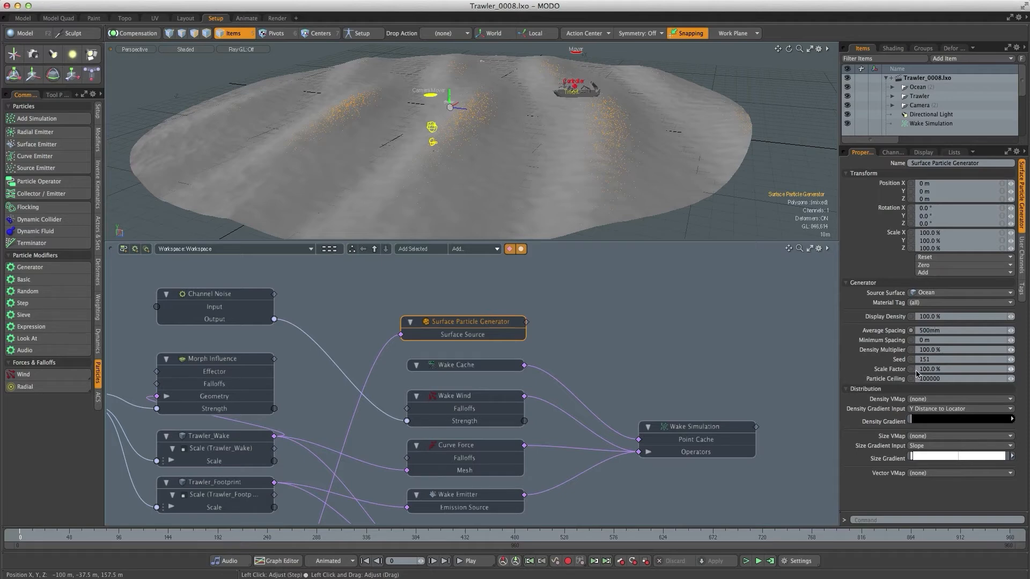
Set the Surface Particle Generator's Average Spacing to 500 mm and inspect the particle coverage on the wave crests.
key(Return)
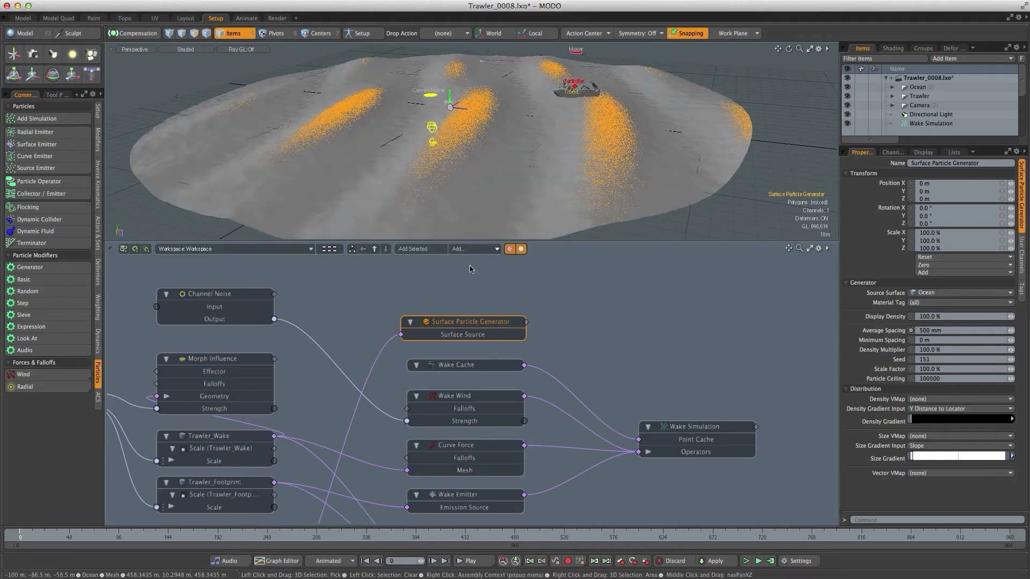
alt+drag(530, 209, 434, 197)
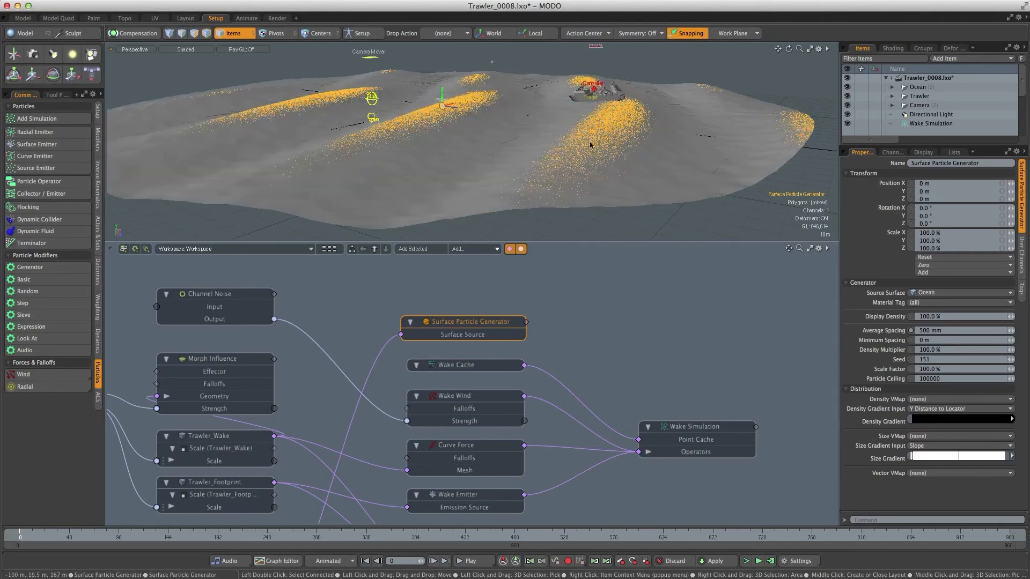
ctrl+alt+drag(476, 170, 475, 116)
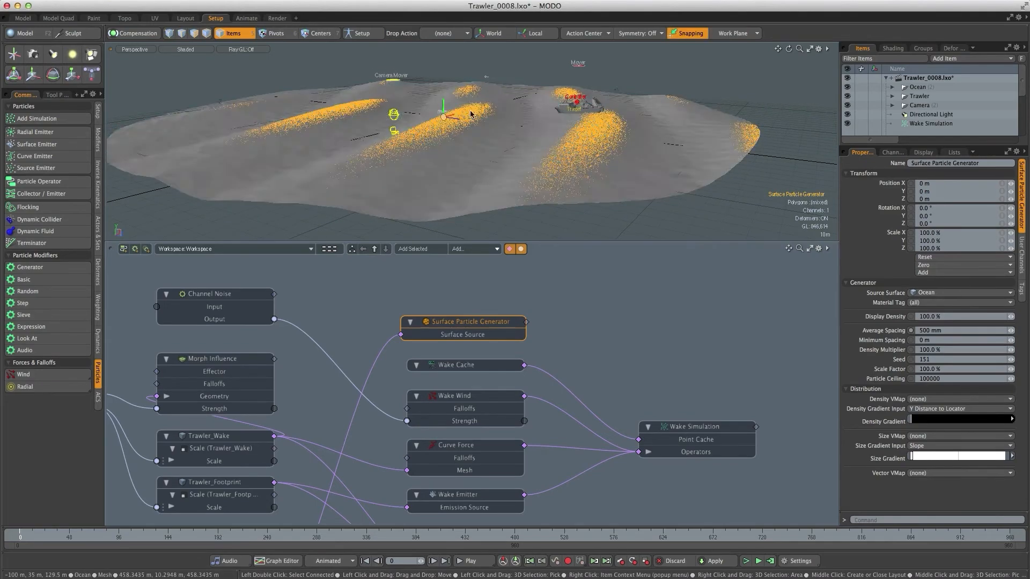
alt+drag(475, 109, 406, 117)
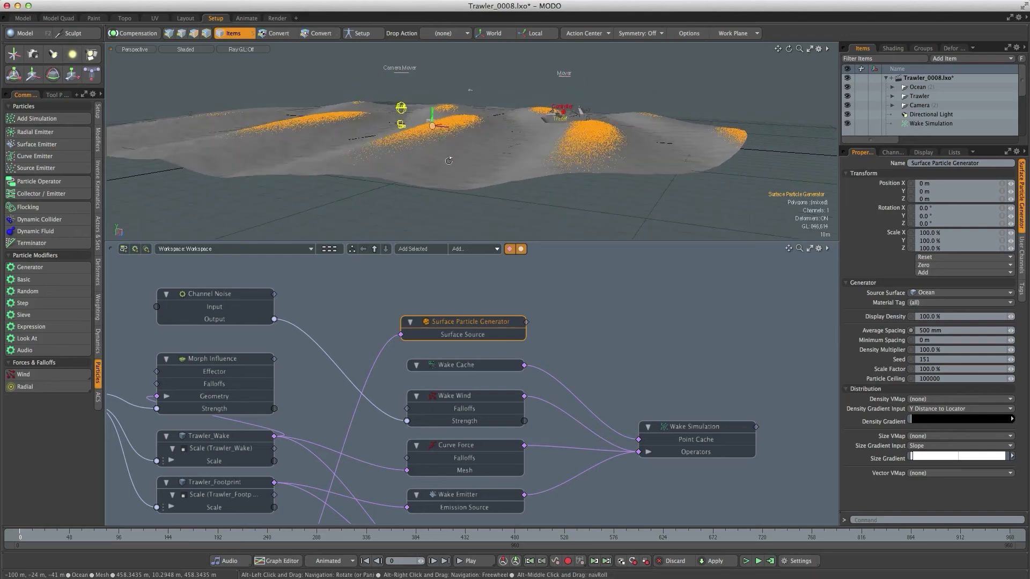
alt+drag(448, 161, 440, 188)
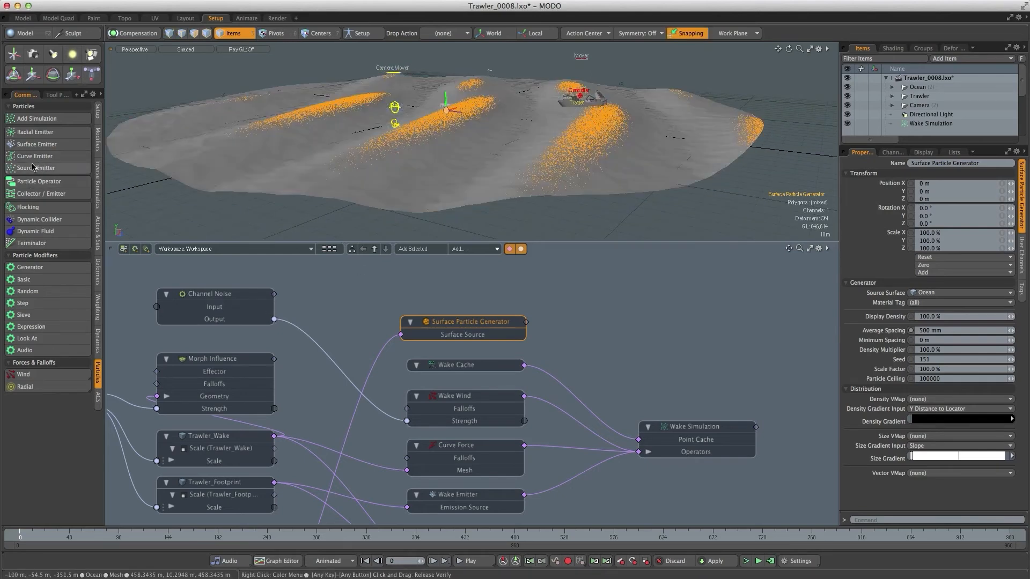
Add a Source Emitter, place its node above Wake Simulation, and remove its link to Wake Simulation.
click(58, 170)
click(406, 251)
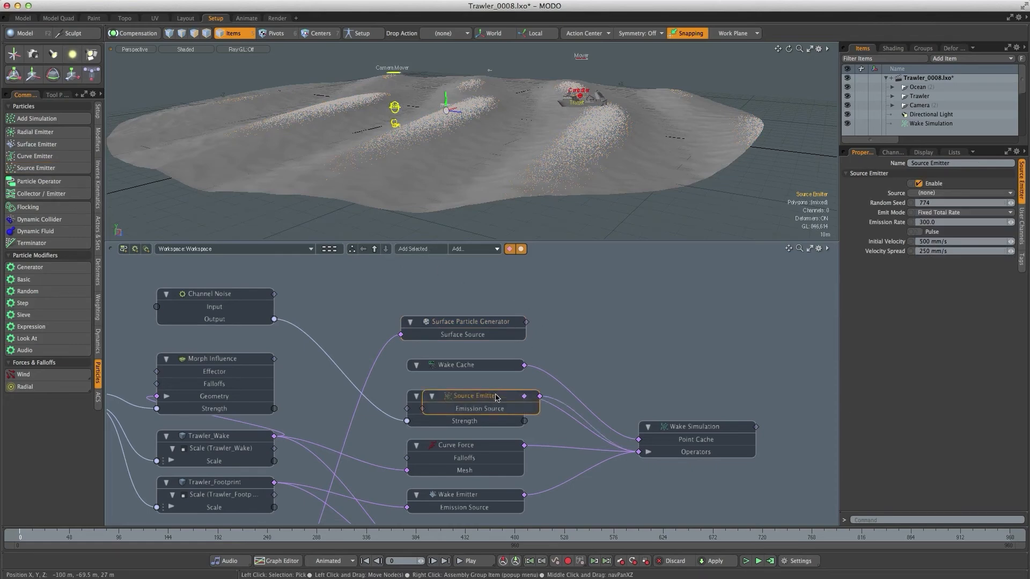
drag(496, 396, 659, 301)
key(Delete)
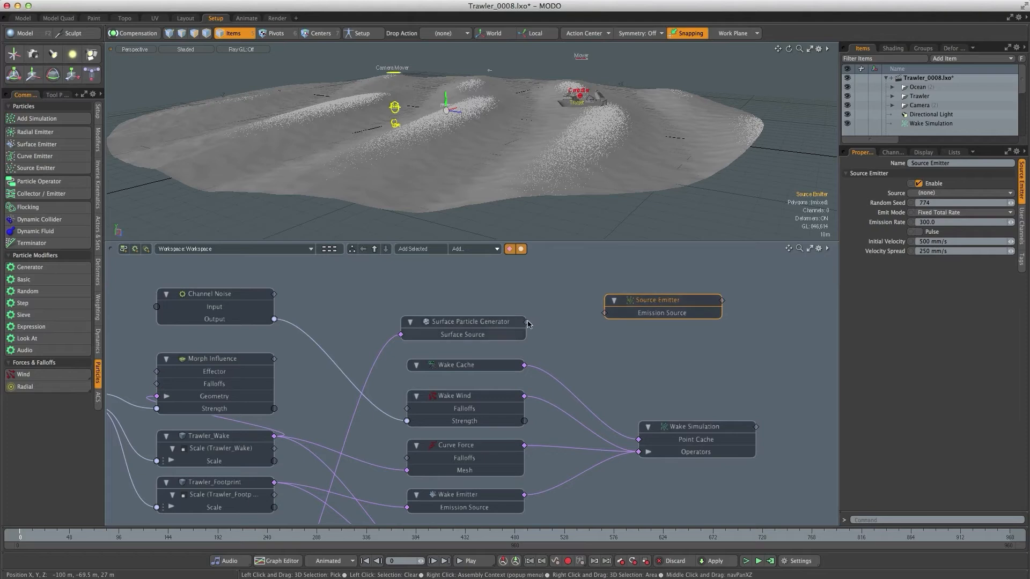
Connect the Surface Particle Generator's output to the Source Emitter's Emission Source input.
drag(526, 322, 535, 330)
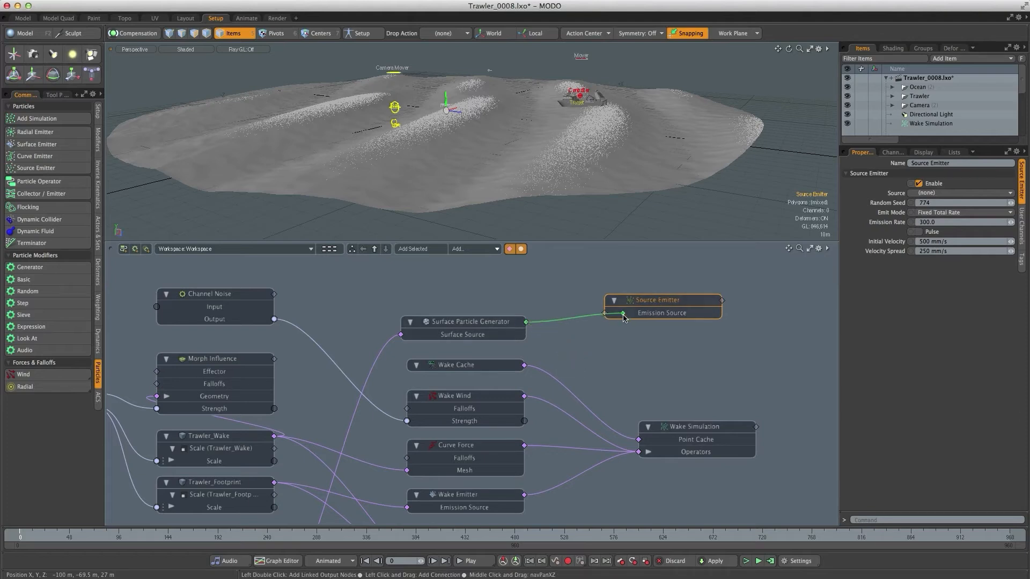
drag(623, 315, 622, 295)
Add a new Particle Simulation beside the Source Emitter and connect the emitter's output to its Operators input.
ctrl+alt+drag(611, 369, 586, 359)
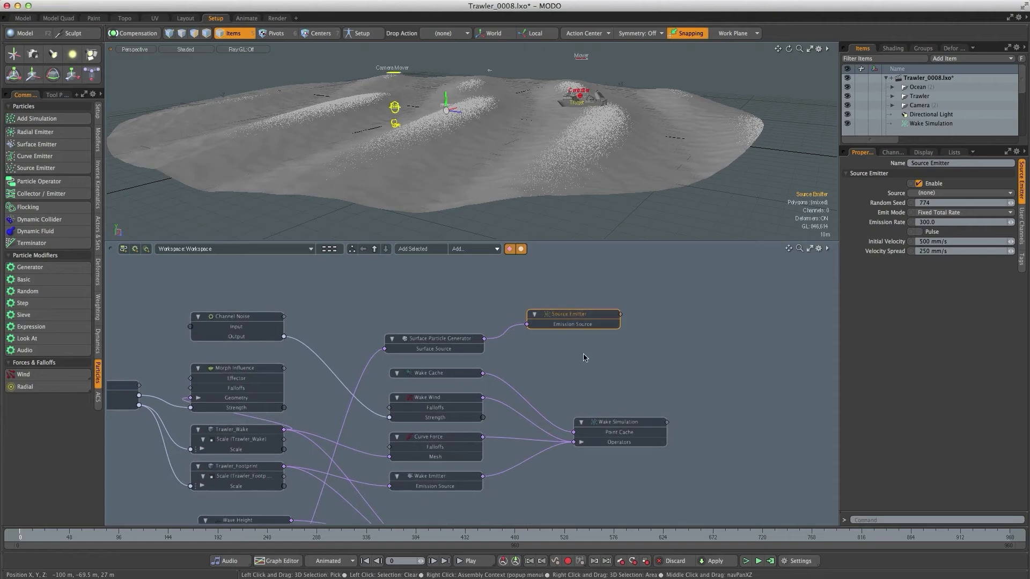
click(54, 119)
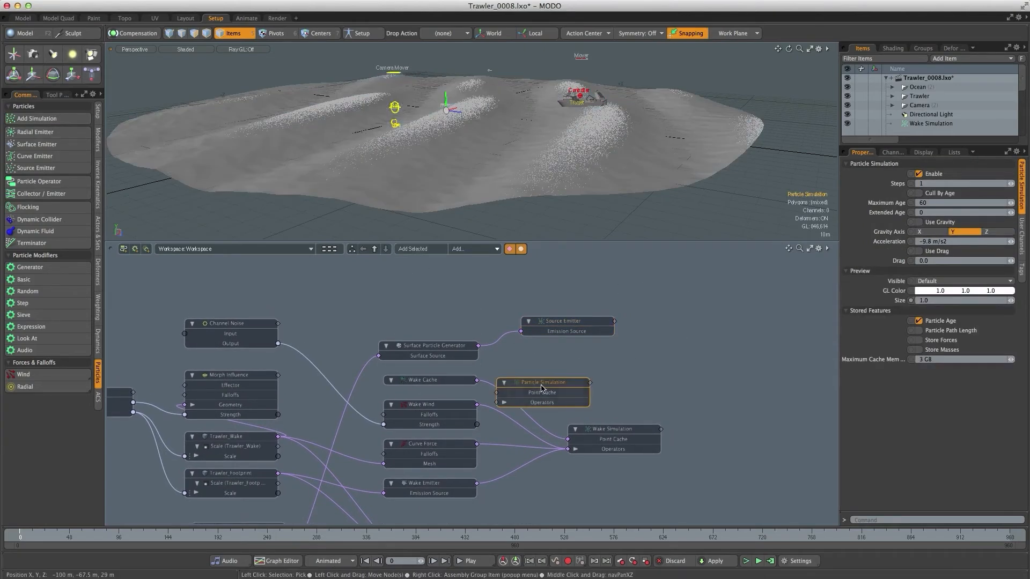
drag(549, 393, 712, 311)
middle_drag(616, 328, 558, 343)
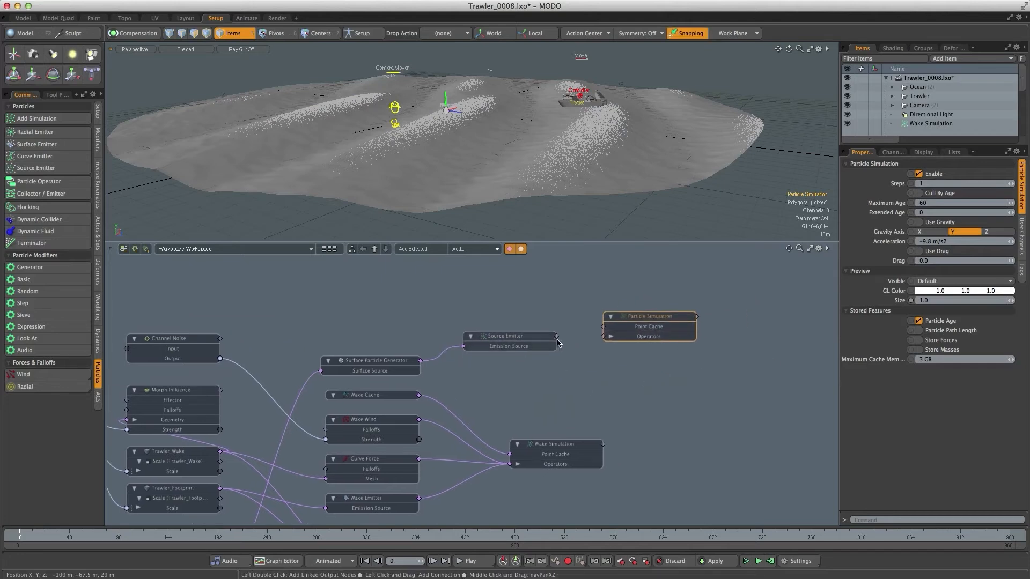
drag(633, 337, 667, 300)
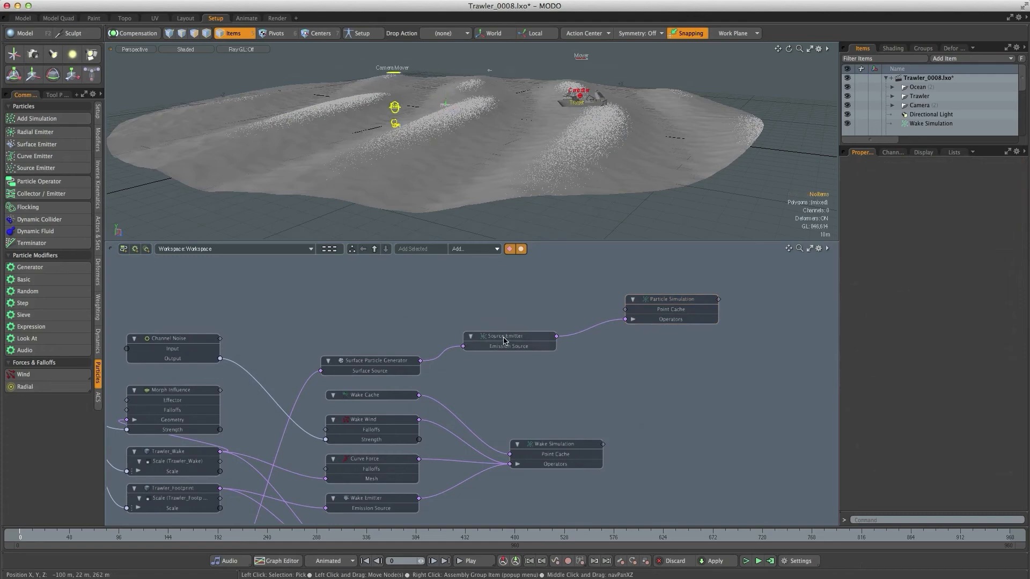
Set the Source Emitter's Emission Rate to 6000 and its Initial Velocity to 1 m/s.
click(508, 344)
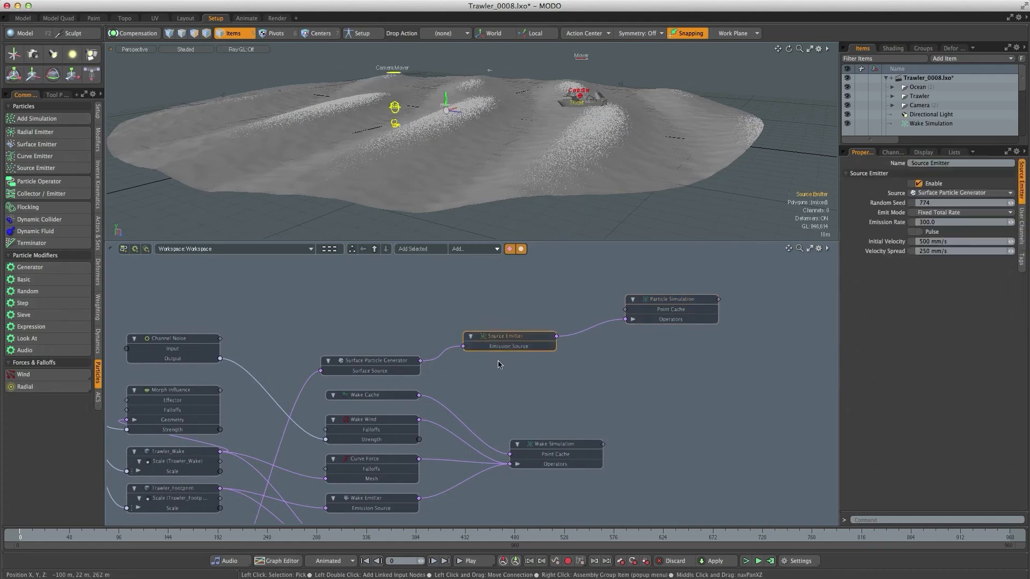
click(941, 224)
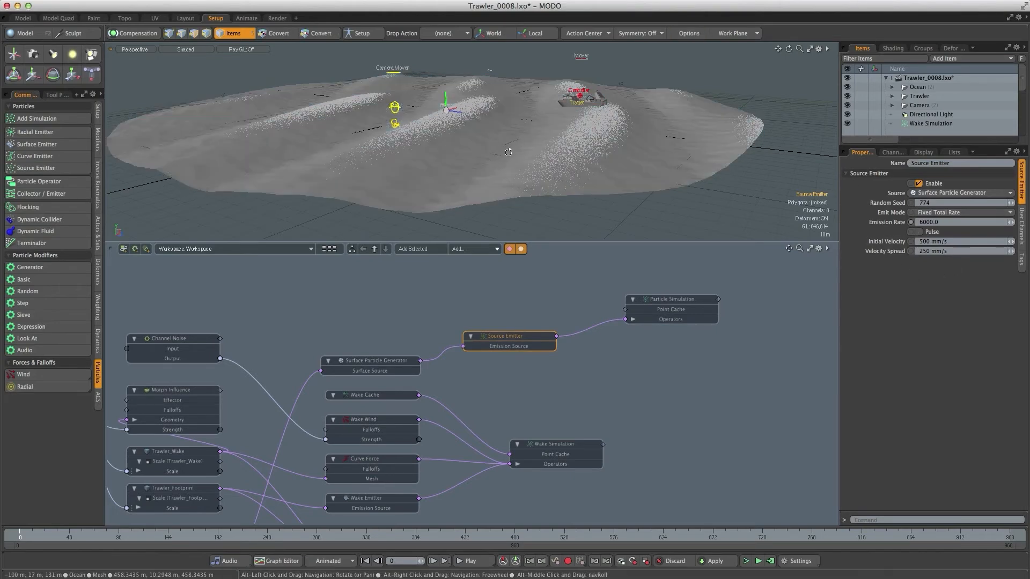
alt+drag(507, 152, 476, 148)
scroll(505, 126, up, 3)
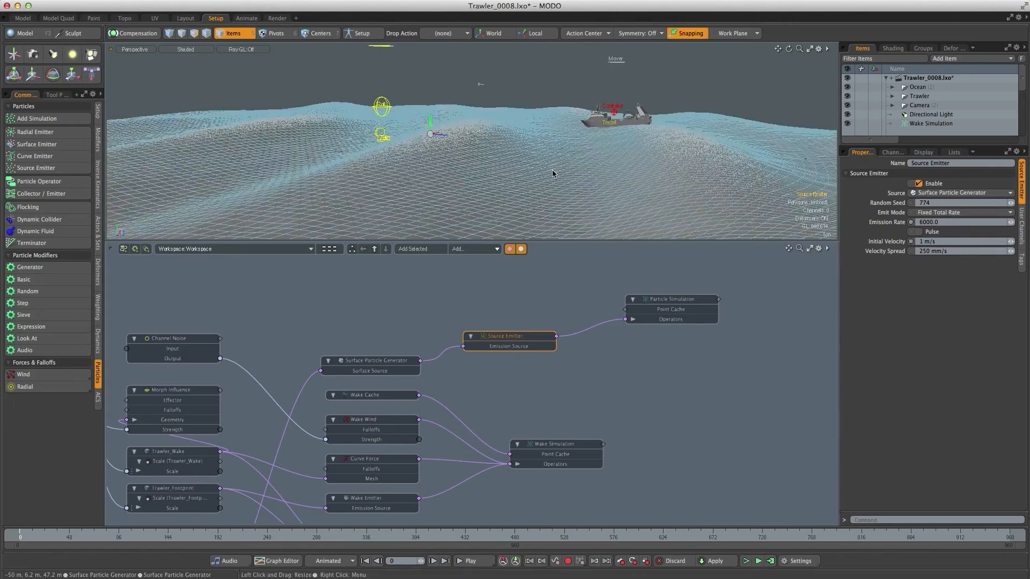
Set the Maximum Age of the Particle Simulation fed by the Source Emitter to 100.
scroll(484, 173, down, 2)
click(667, 303)
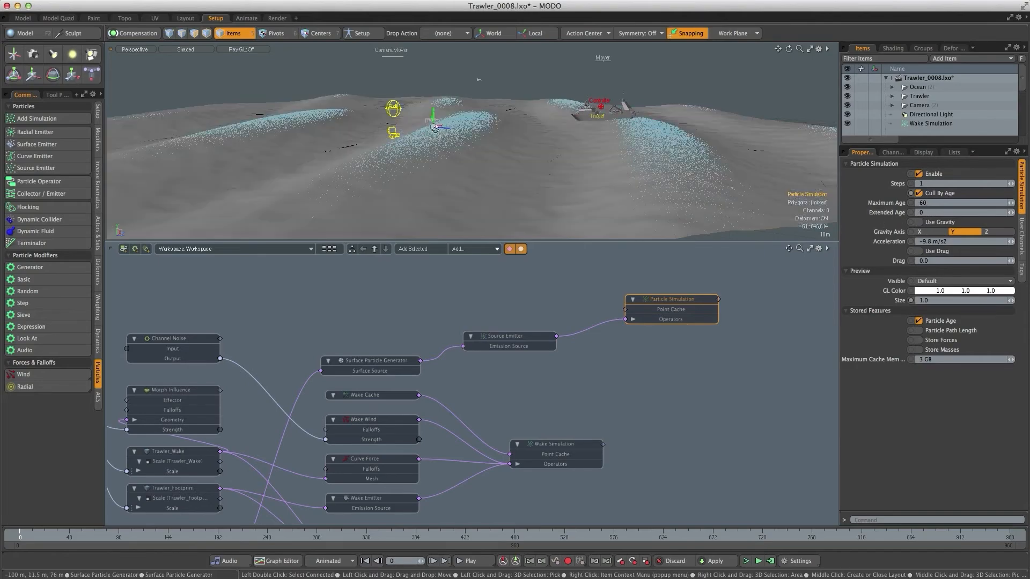
alt+drag(485, 156, 405, 120)
alt+drag(497, 129, 502, 151)
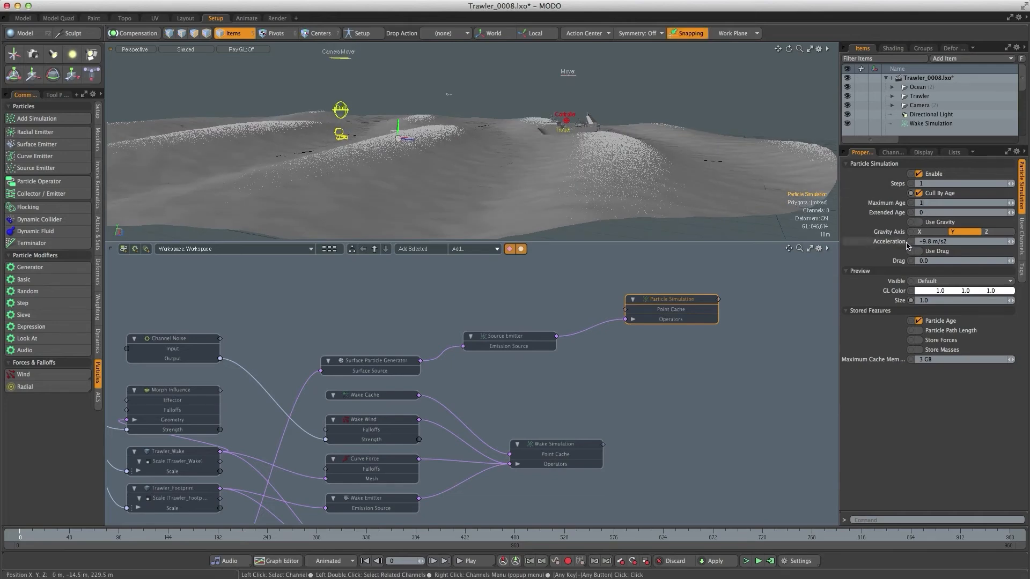
text(100)
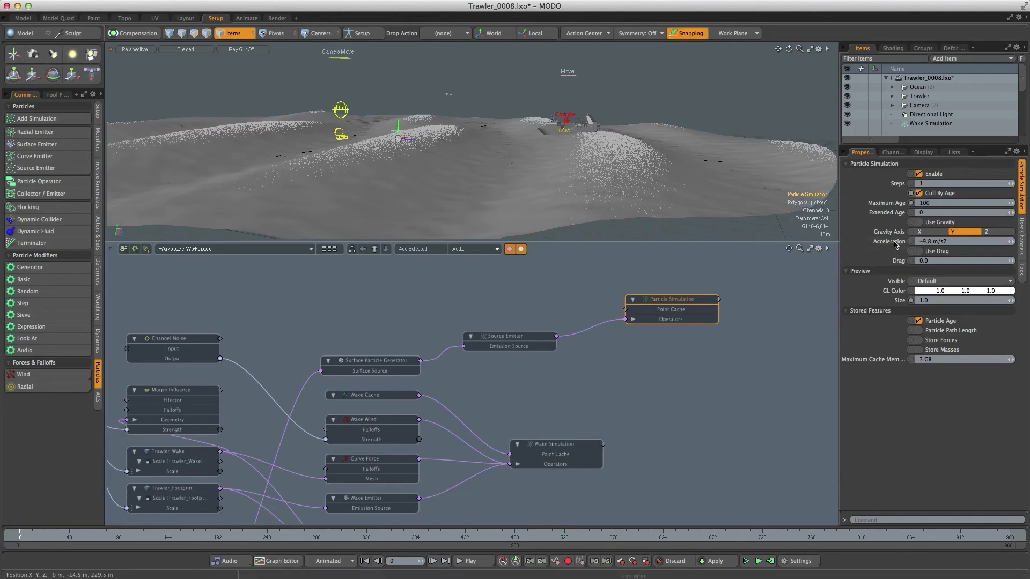
Enable gravity on the Particle Simulation and set its Acceleration to -1 m/s2.
alt+drag(558, 158, 575, 150)
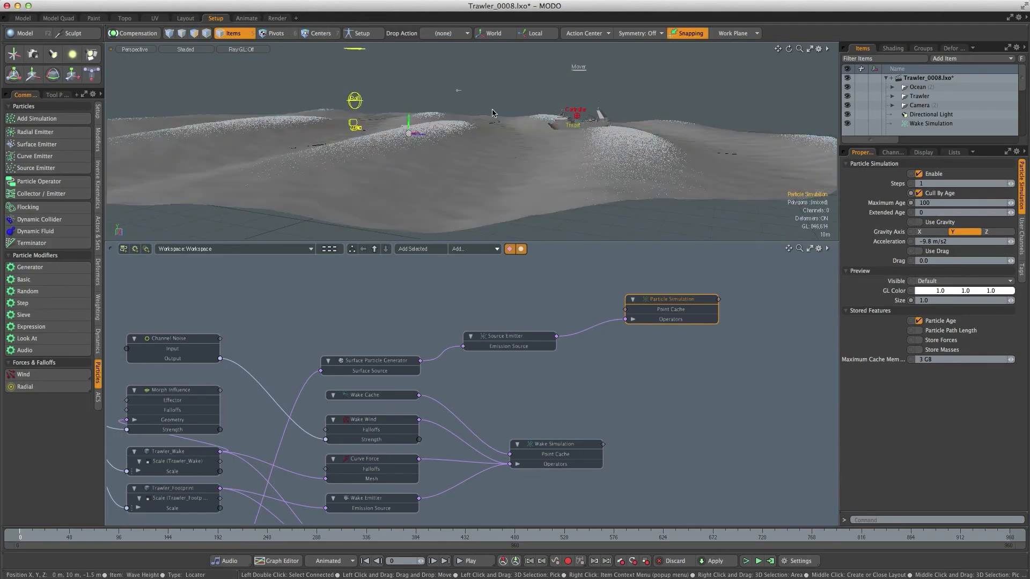
alt+drag(626, 141, 577, 115)
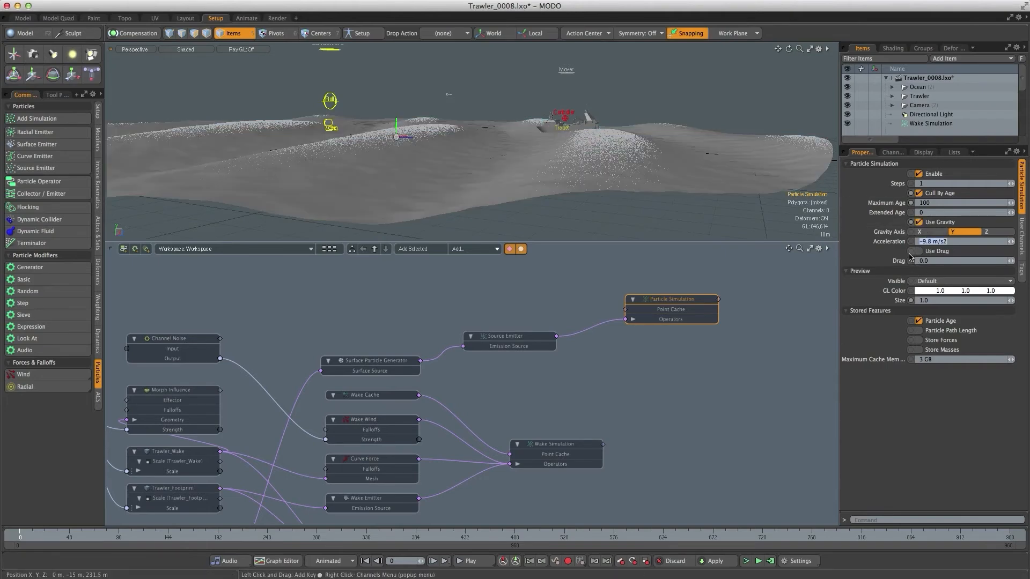
text(-1)
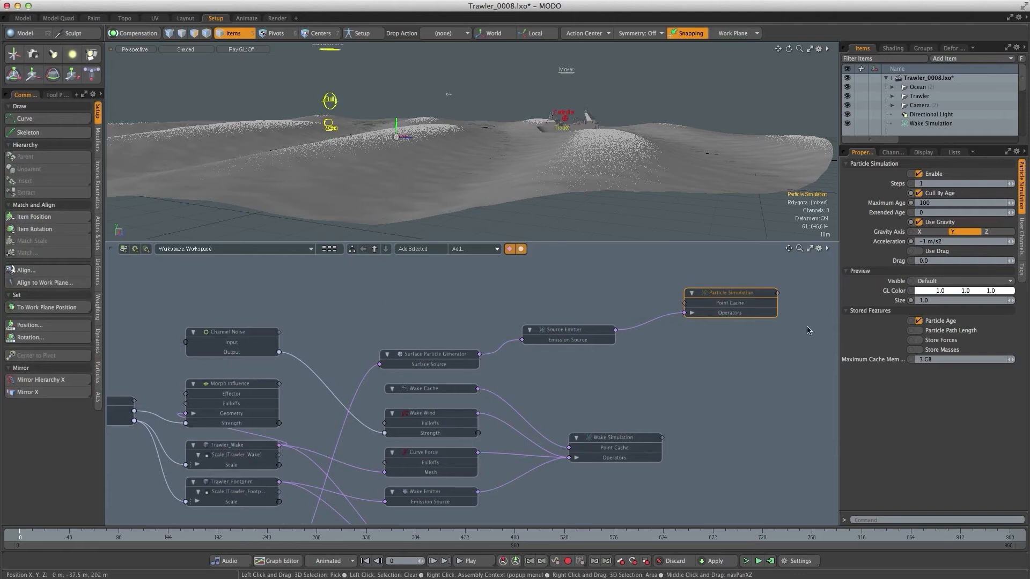
Add a Wind Force driving the new Particle Simulation's Operators and place its node above the Surface Particle Generator.
alt+drag(536, 407, 527, 405)
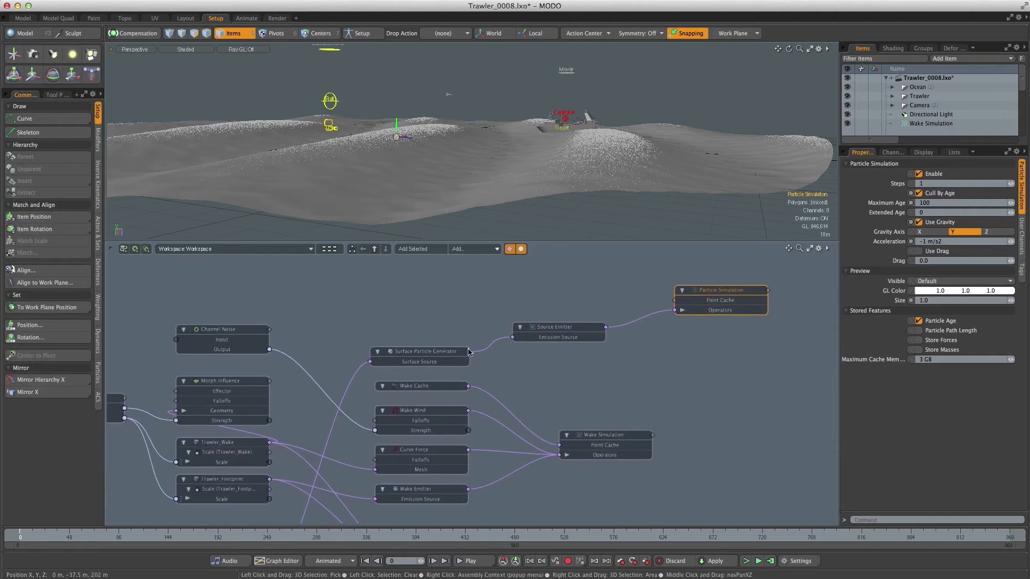
click(416, 414)
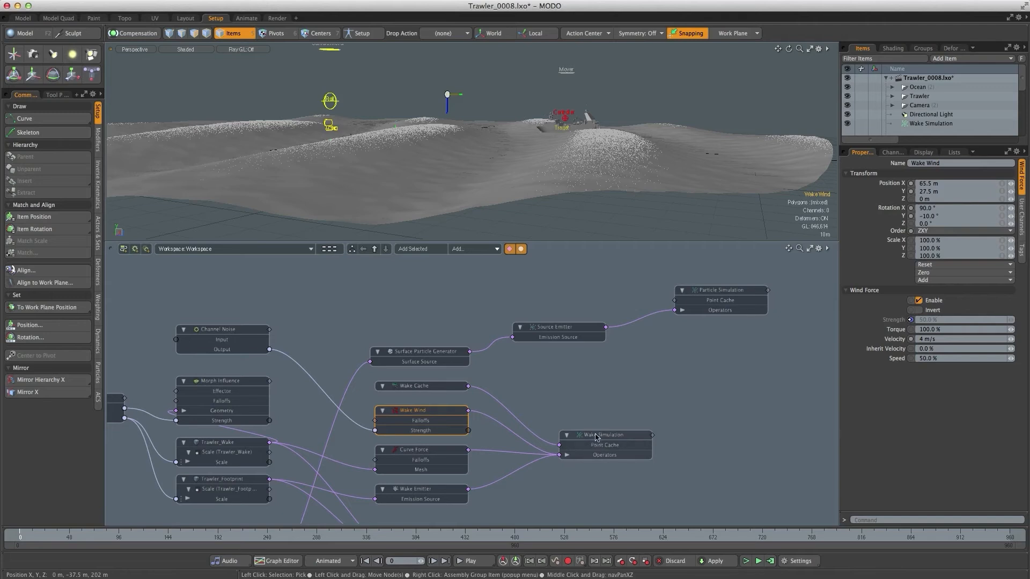
click(558, 390)
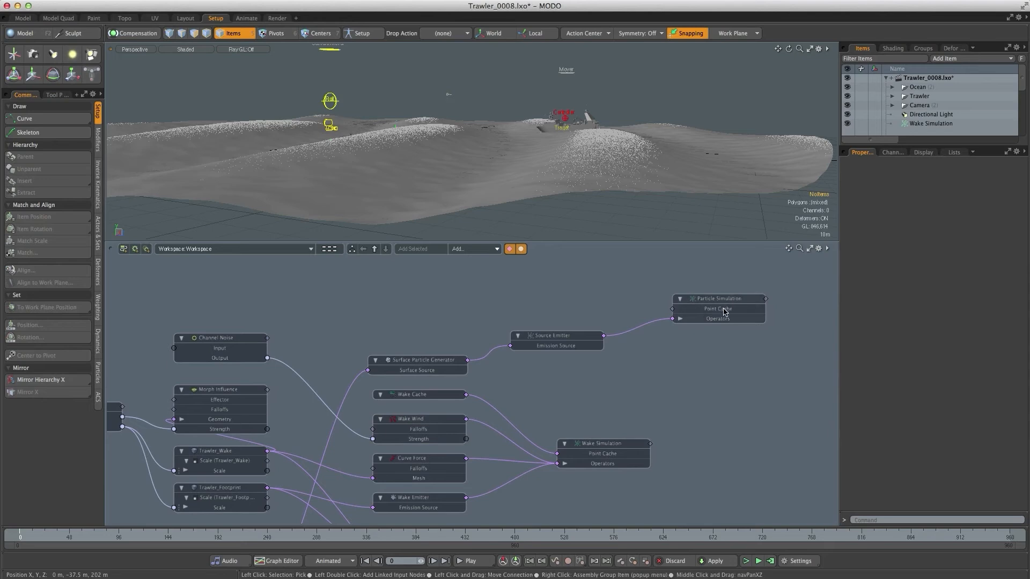
click(98, 372)
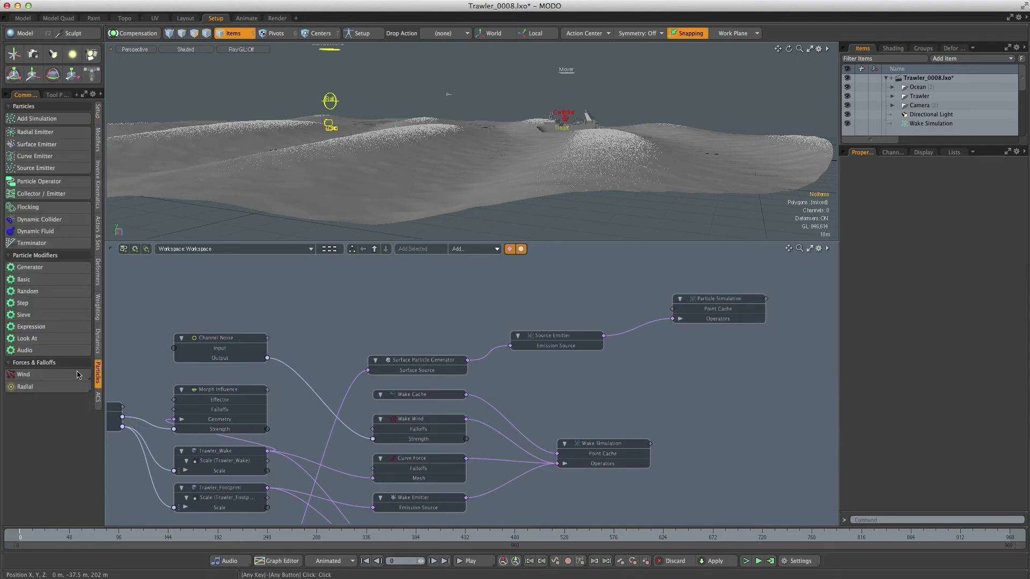
click(55, 380)
click(416, 249)
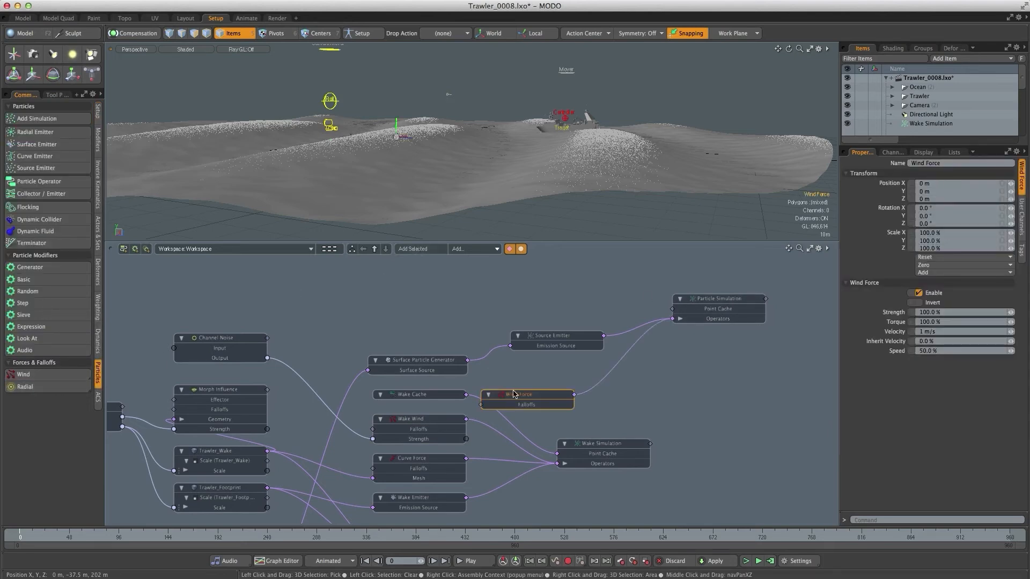
drag(515, 395, 404, 281)
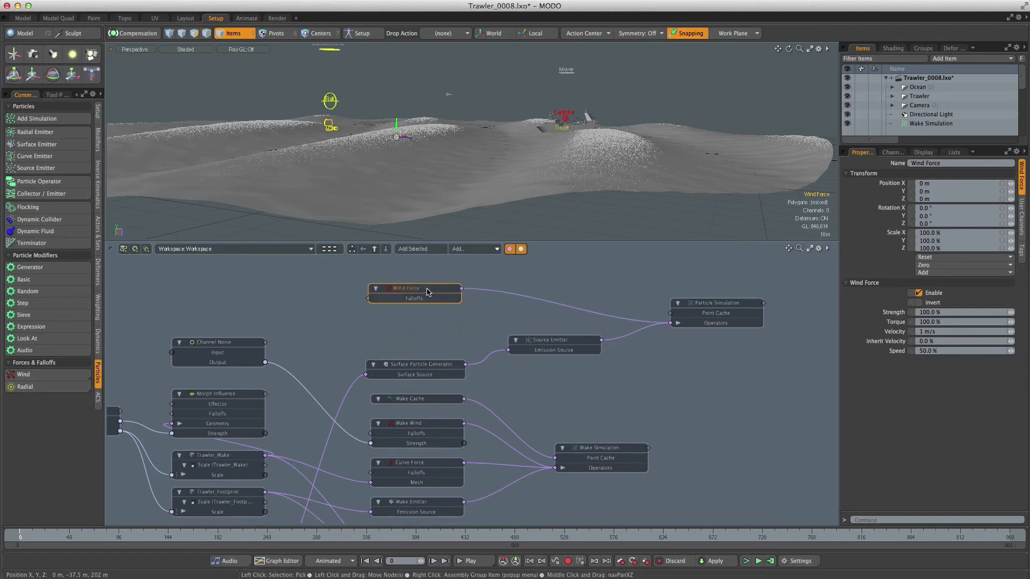
drag(430, 290, 431, 295)
mouse_move(395, 343)
alt+shift+mouse_down()
mouse_move(421, 323)
mouse_move(409, 338)
alt+shift+mouse_up()
ctrl+alt+drag(409, 338, 399, 338)
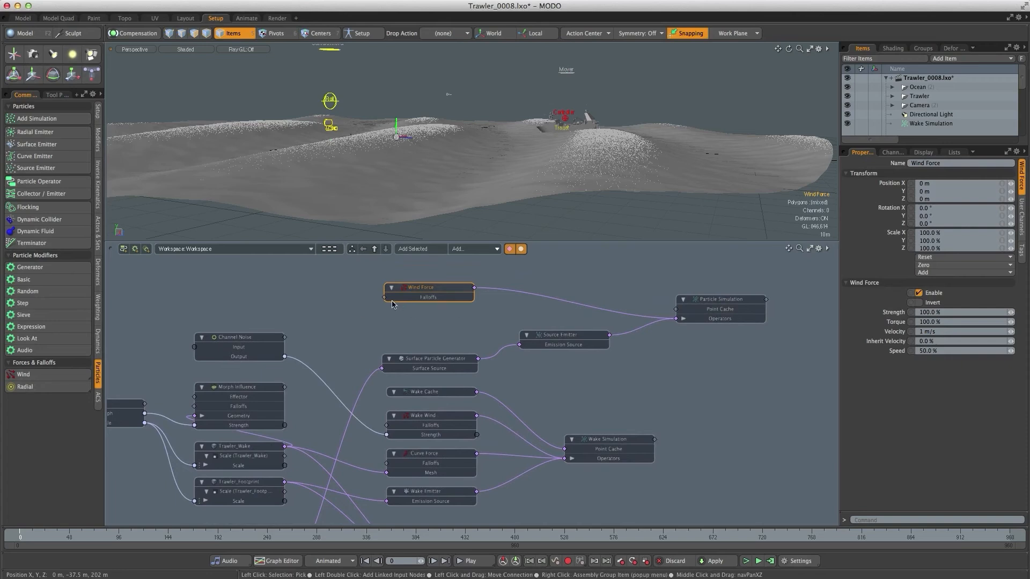
Match the Wind Force's position and rotation to those of Wake Wind.
shift+click(423, 418)
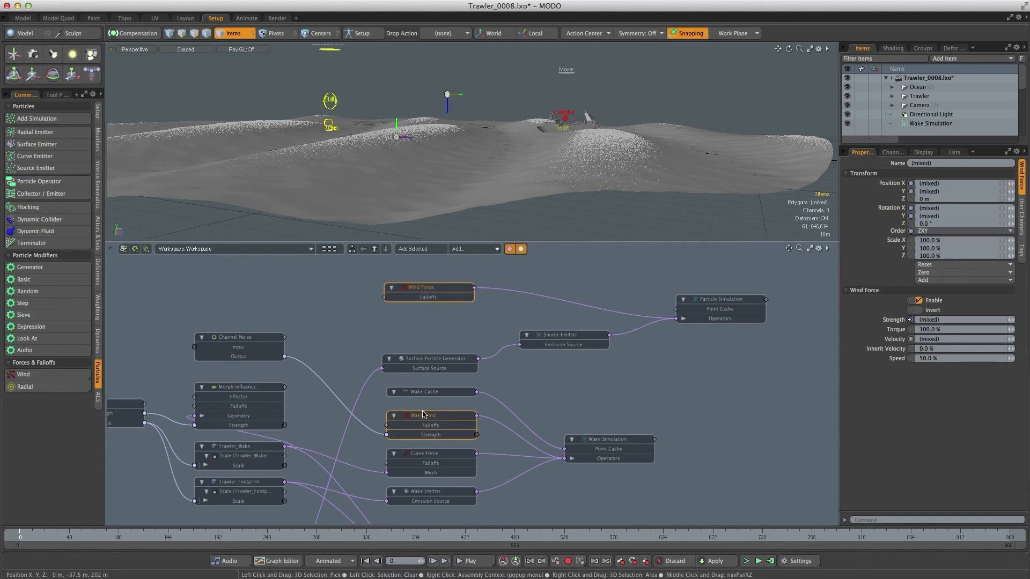
click(98, 111)
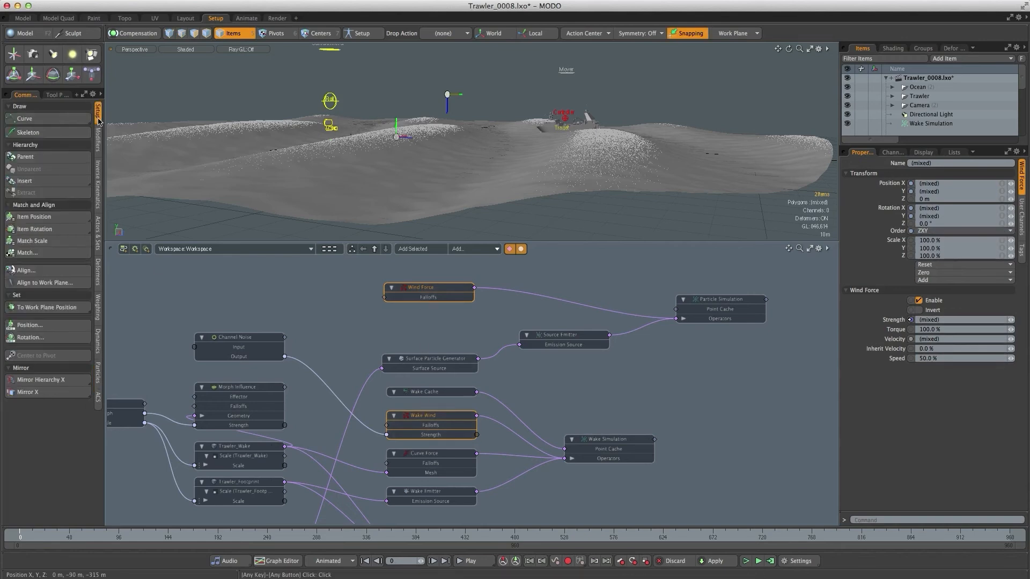
click(51, 218)
click(49, 234)
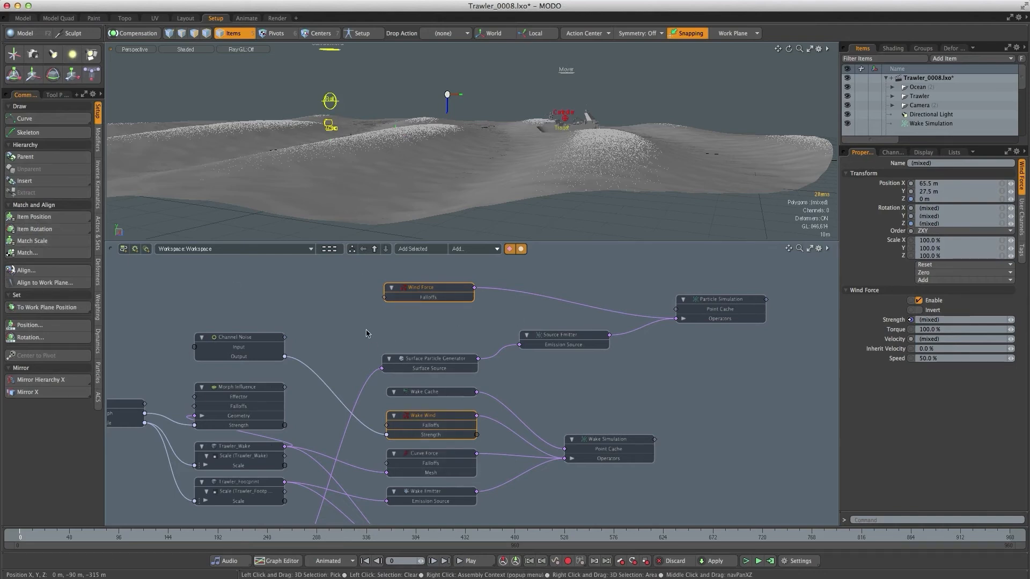
Set the new Wind Force's Velocity to 15 m/s and nudge its node into line with the nodes below.
click(383, 332)
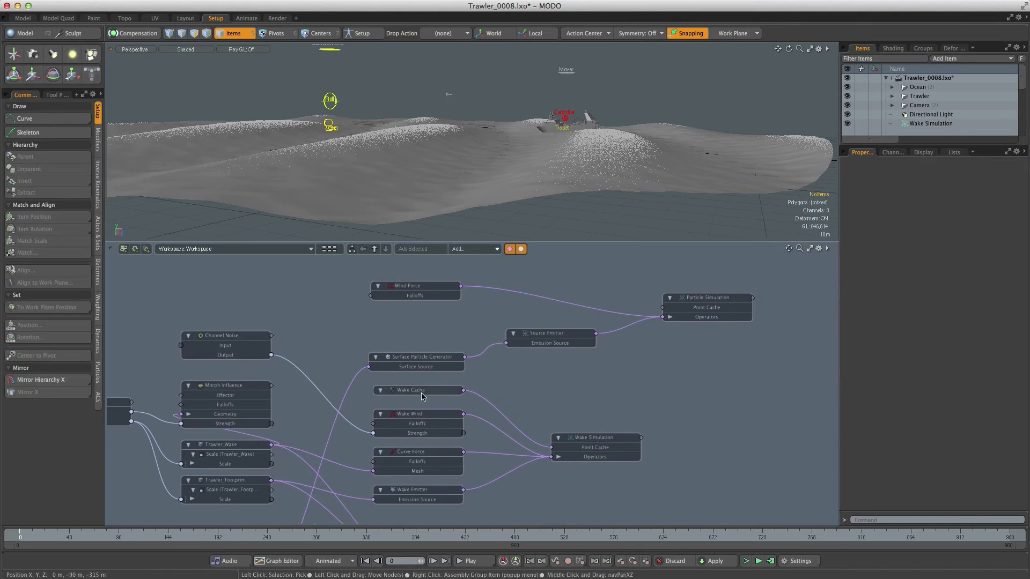
mouse_move(416, 289)
mouse_down()
mouse_move(429, 314)
mouse_move(421, 288)
mouse_up()
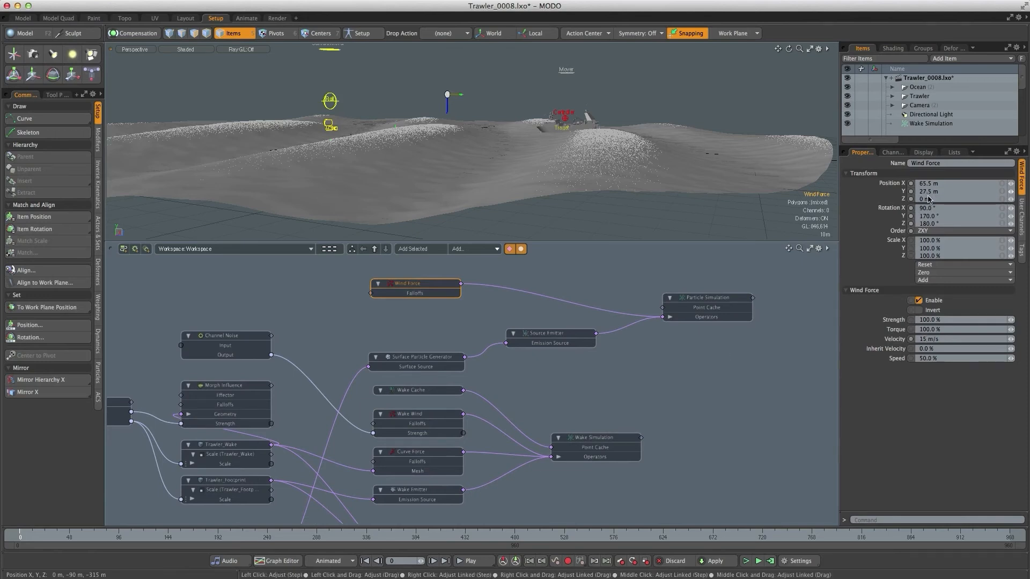
drag(427, 292, 429, 297)
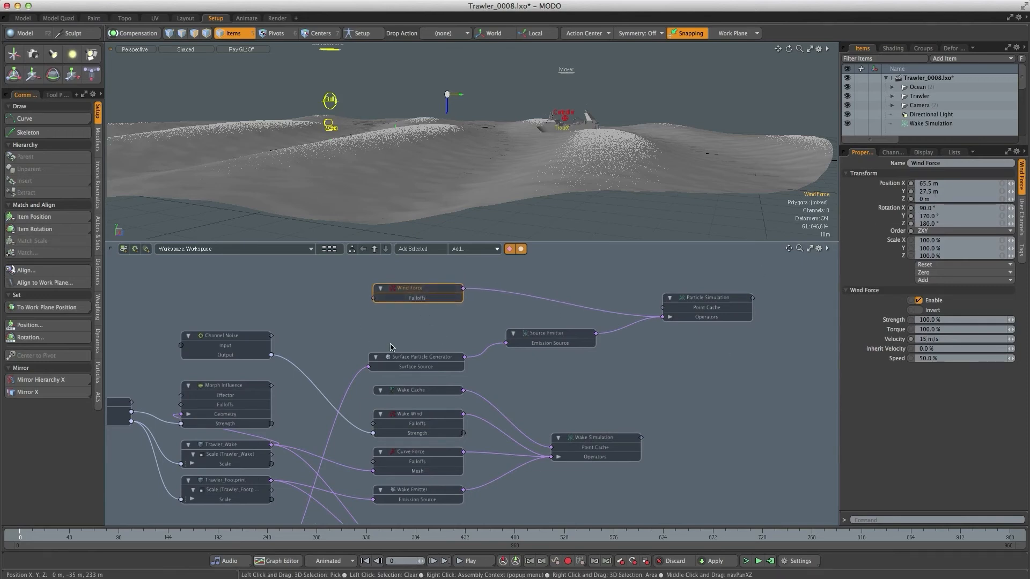
Expose the Wind Force's Strength channel on its node and connect the Channel Noise output to it.
click(893, 152)
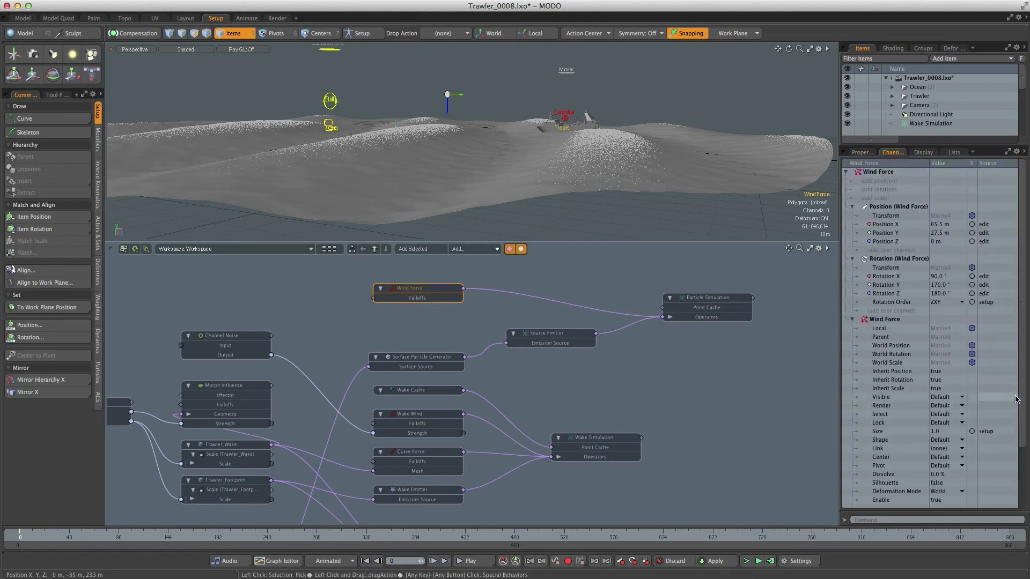
drag(883, 474, 710, 361)
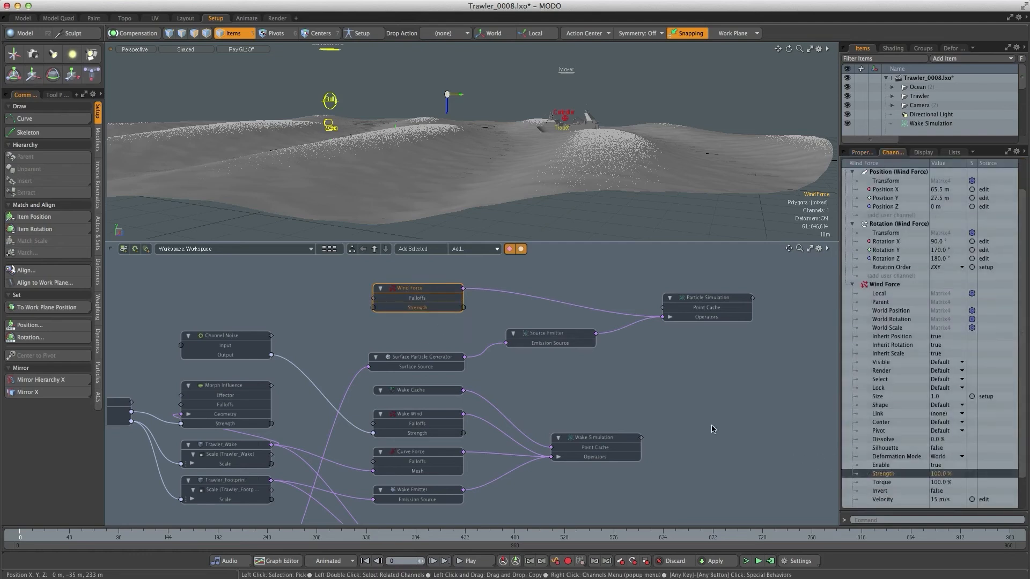
drag(267, 352, 309, 332)
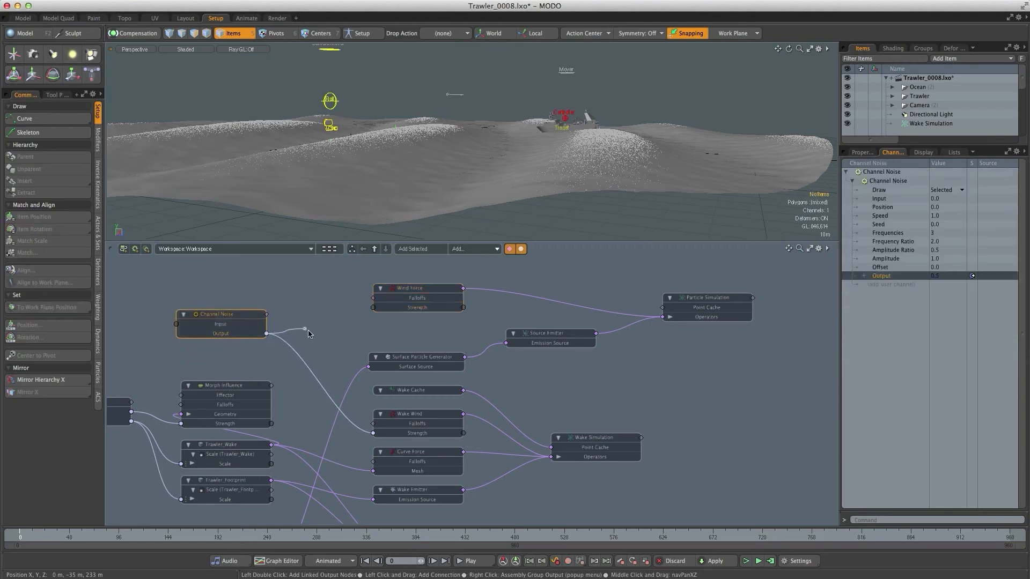
drag(378, 312, 374, 308)
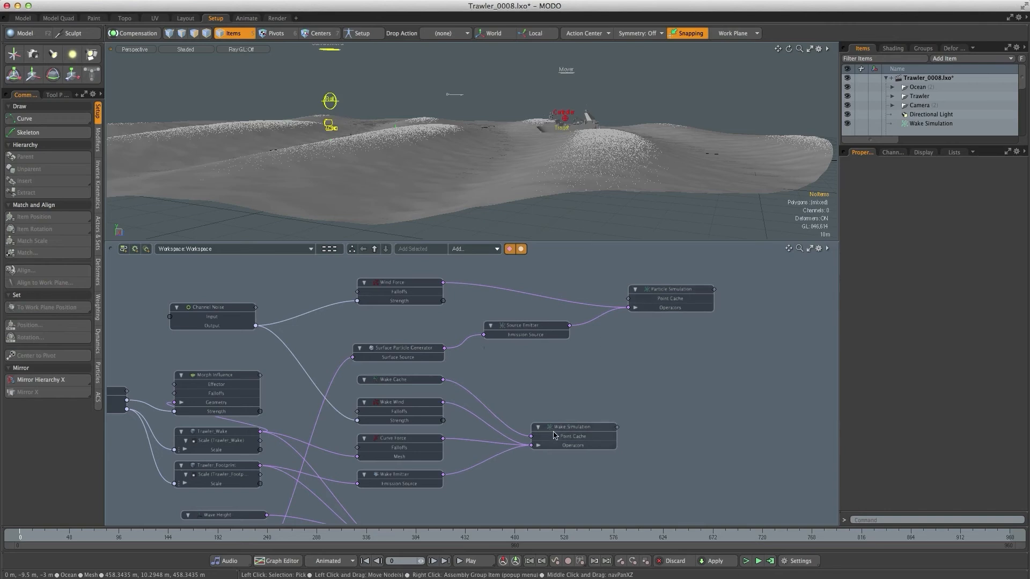
Shift the Particle Simulation node slightly away from its inputs and disable the Wake Simulation.
click(570, 432)
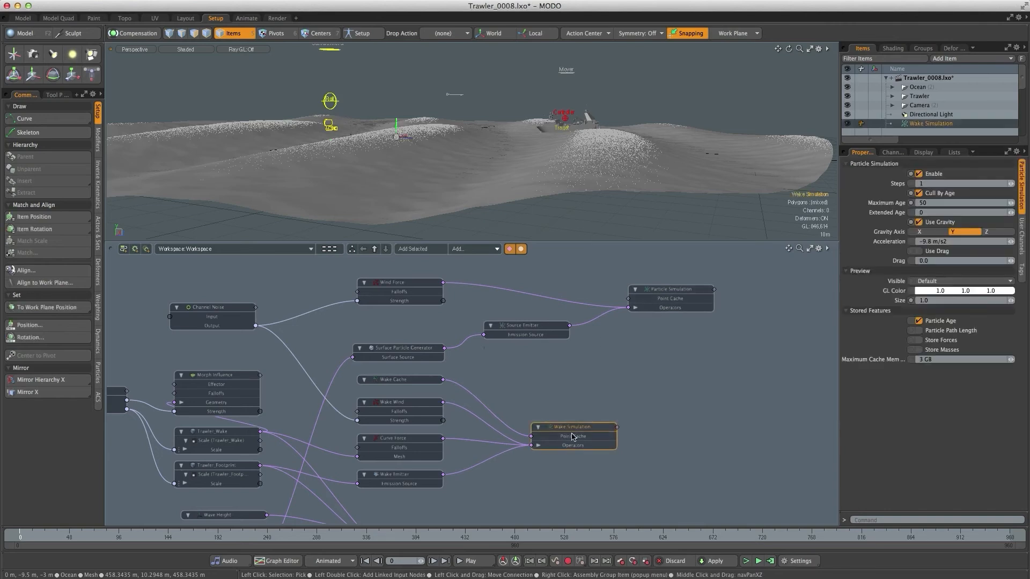
scroll(504, 406, left, 1)
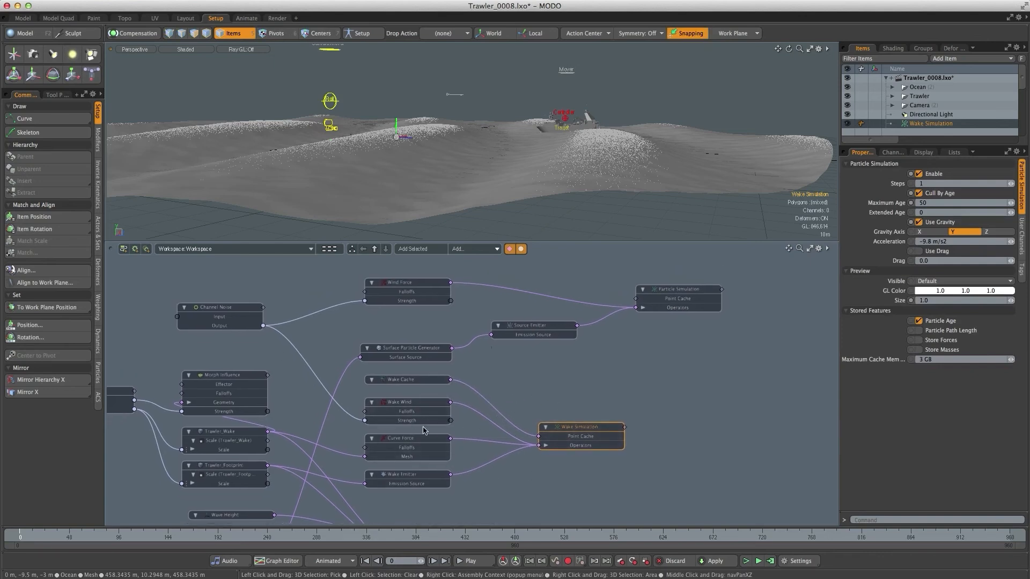
click(388, 380)
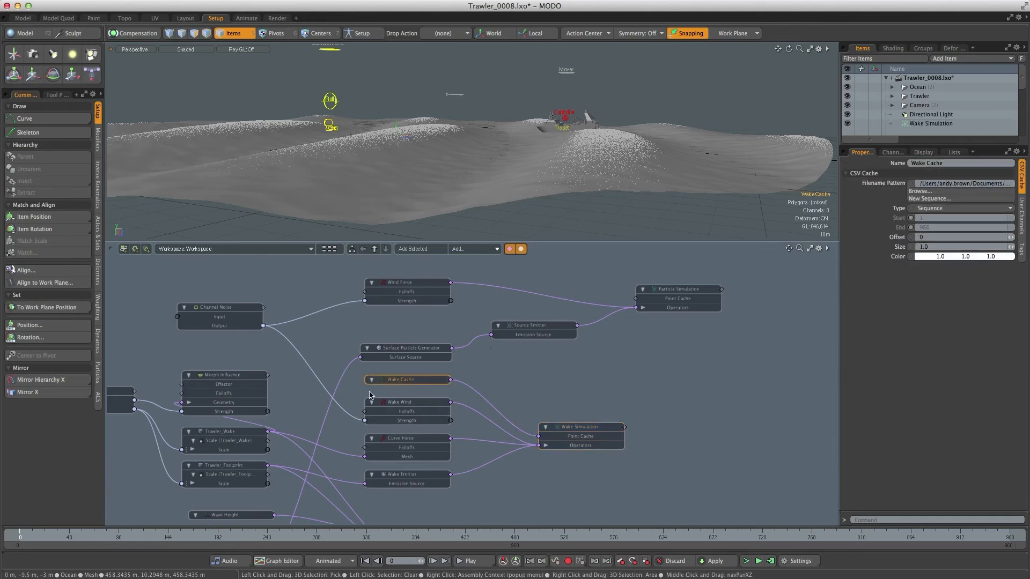
click(570, 400)
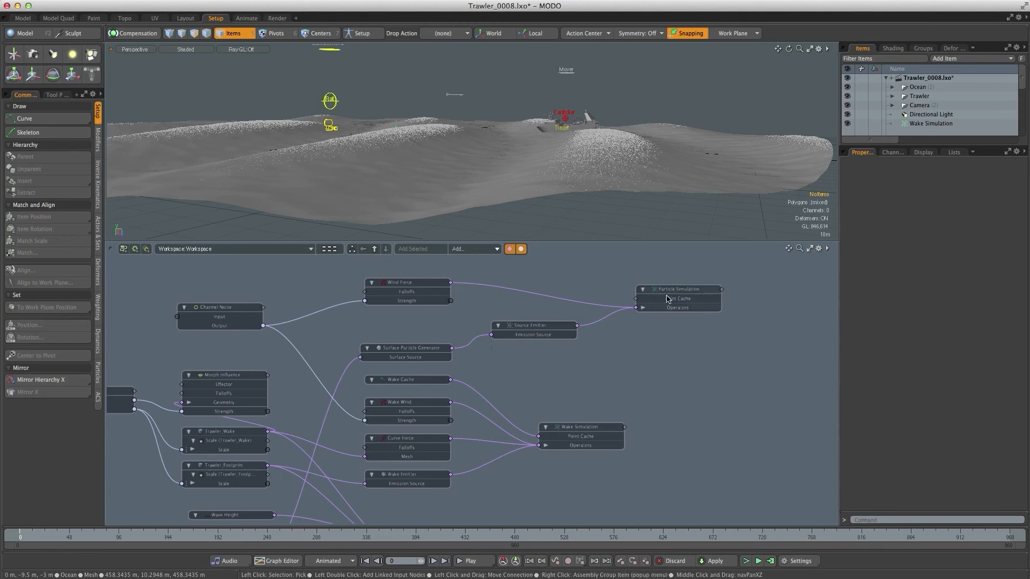
drag(679, 292, 688, 287)
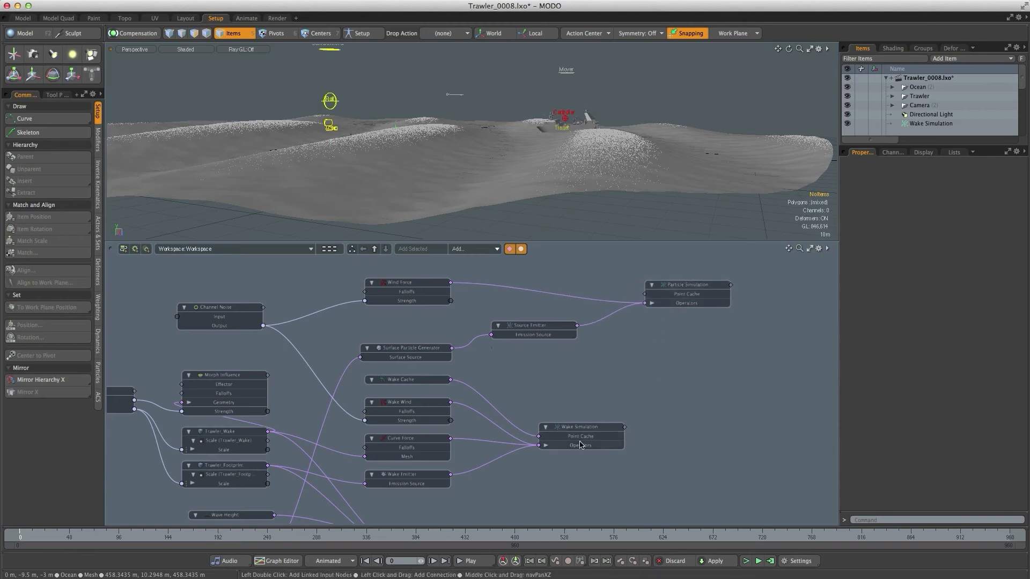
click(567, 432)
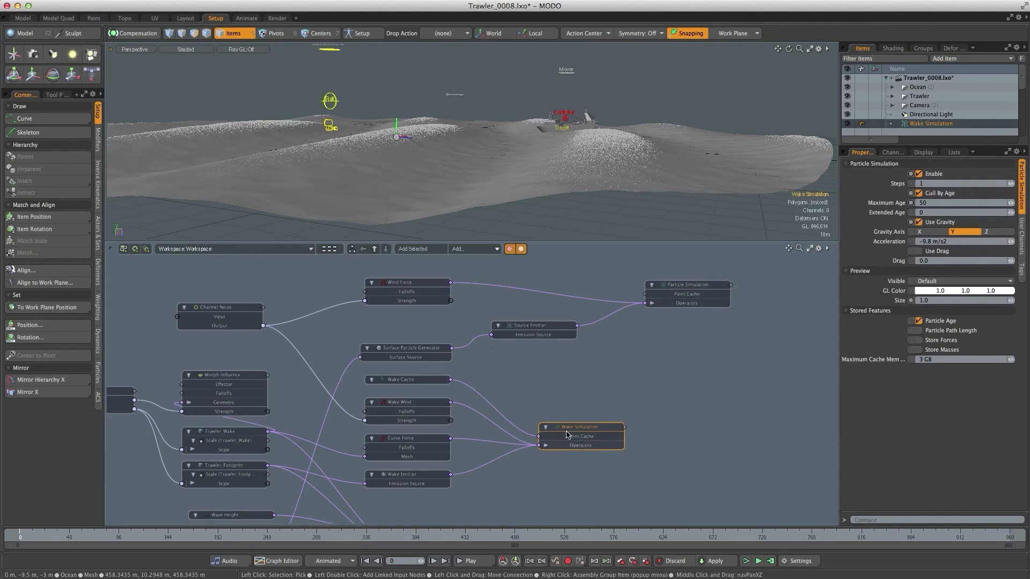
click(919, 174)
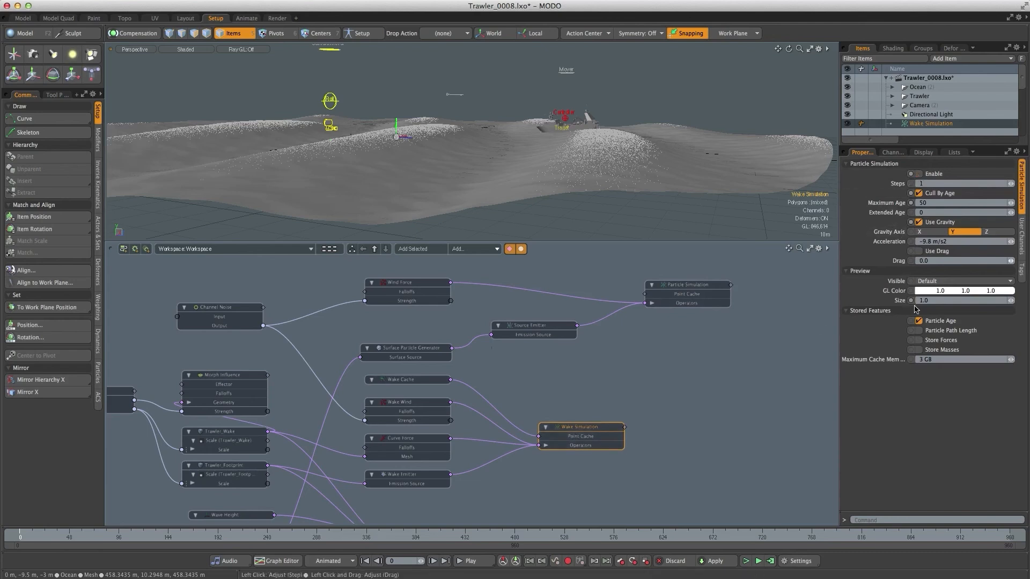
click(671, 344)
Compute the particle simulation from frame 0 with a shortened End Time.
click(769, 561)
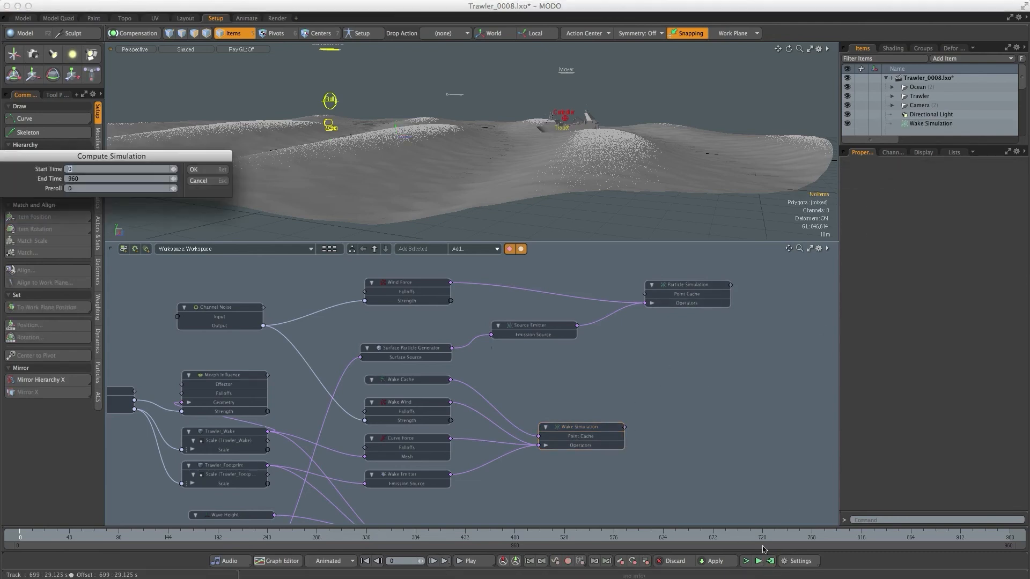
drag(116, 156, 615, 256)
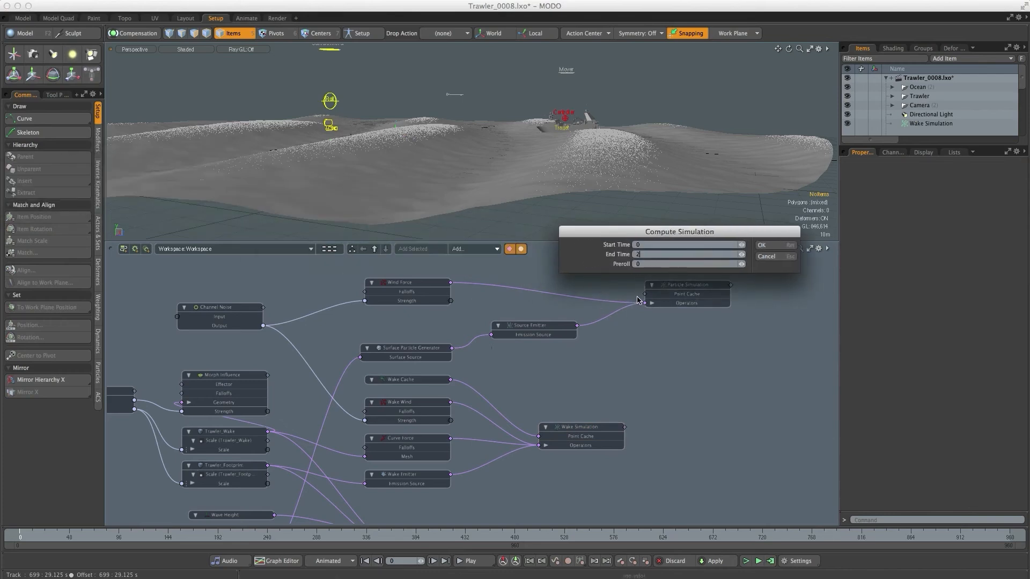
click(762, 246)
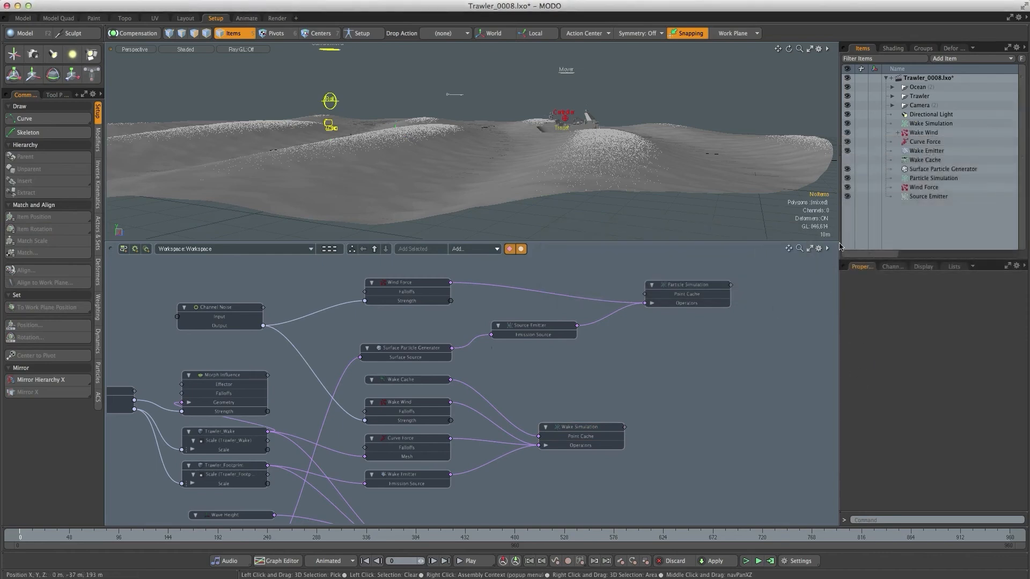
Hide the Surface Particle Generator and scrub the timeline to frame 46 to preview the simulated crest spray.
click(847, 169)
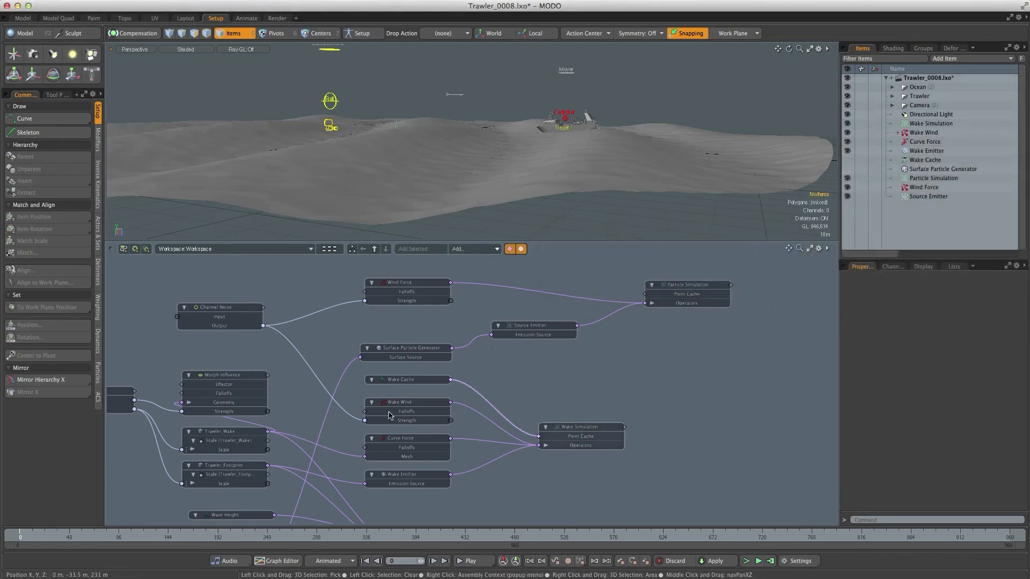
drag(25, 541, 68, 542)
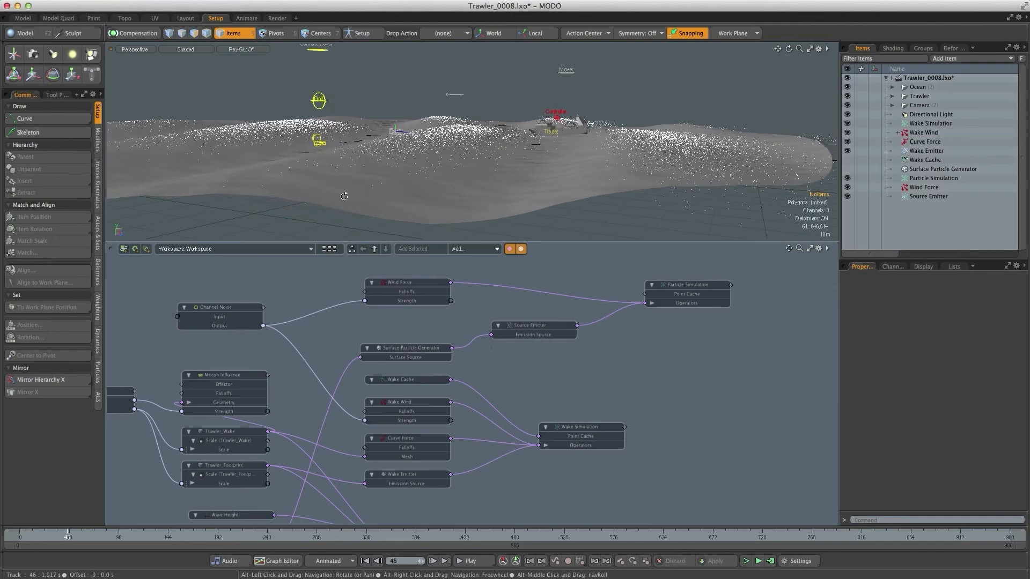
Scrub the timeline to frame 76 and inspect the wind-blown particle spray across the whole ocean surface.
alt+drag(386, 187, 403, 167)
drag(67, 542, 98, 537)
alt+drag(340, 159, 387, 207)
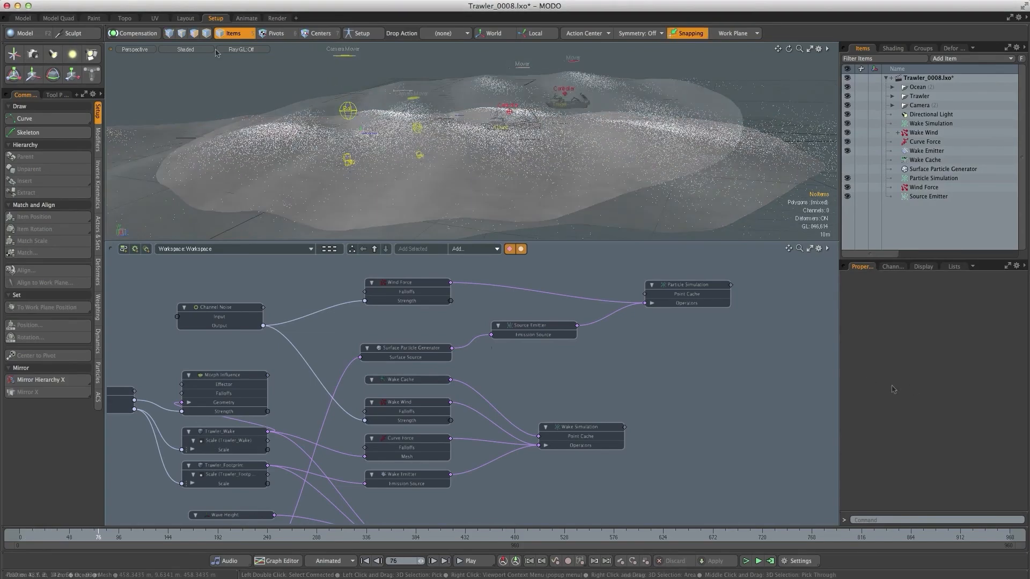
alt+drag(767, 365, 743, 417)
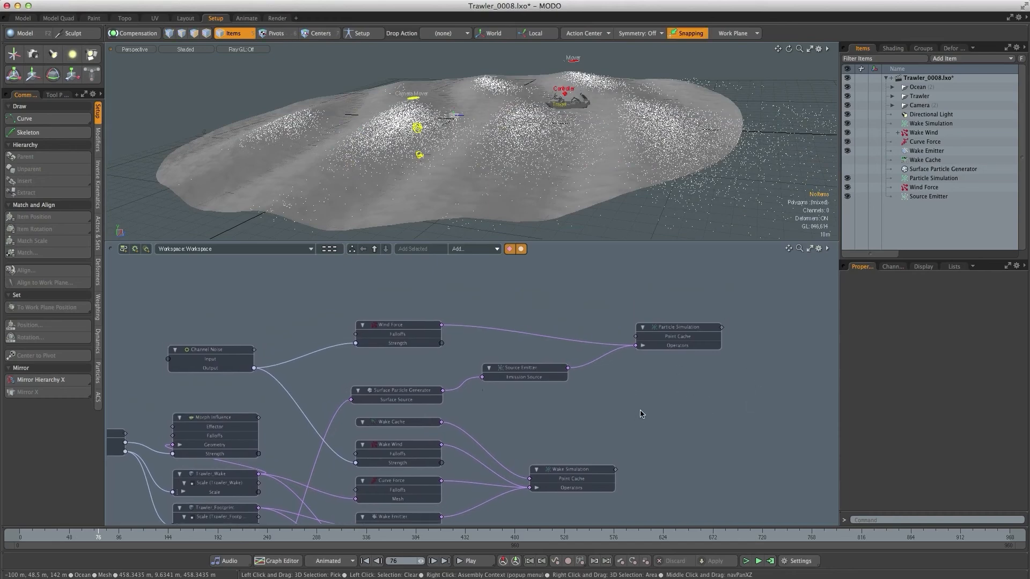
alt+drag(636, 406, 636, 387)
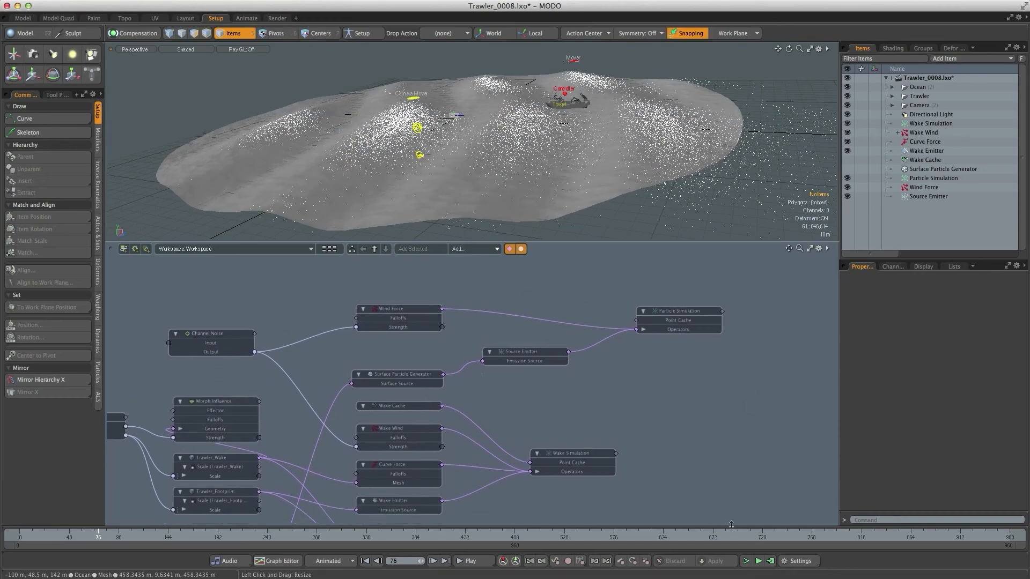
Reset the previewed particle simulation and return the timeline to frame 0.
click(758, 560)
click(87, 536)
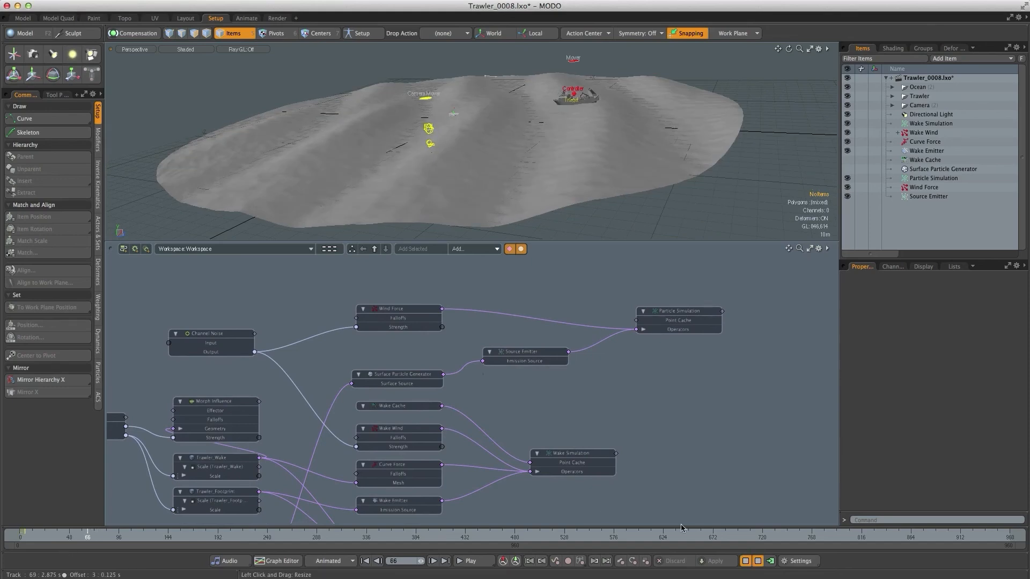
click(758, 561)
drag(88, 536, 20, 536)
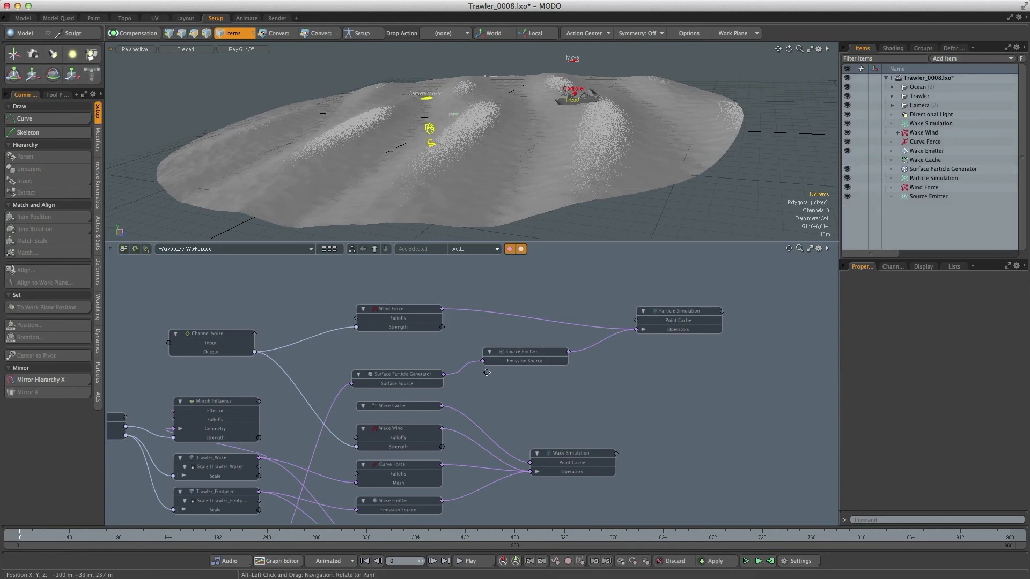
Add a CSV Point Cache node above the Wind Force and connect it to the Particle Simulation's Point Cache channel.
click(485, 250)
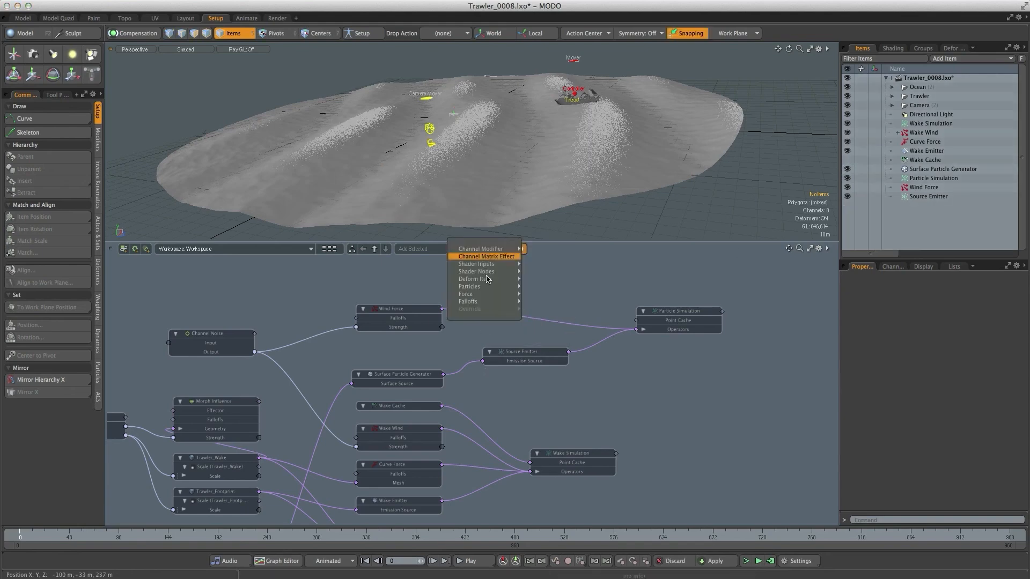
mouse_move(488, 286)
mouse_move(546, 303)
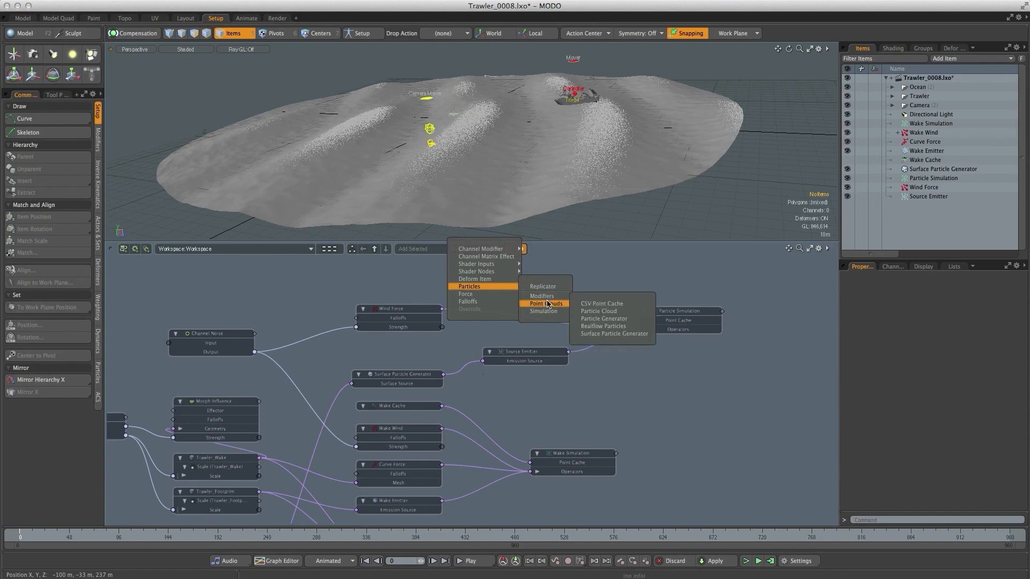
click(606, 304)
drag(487, 367, 524, 296)
drag(650, 328, 648, 324)
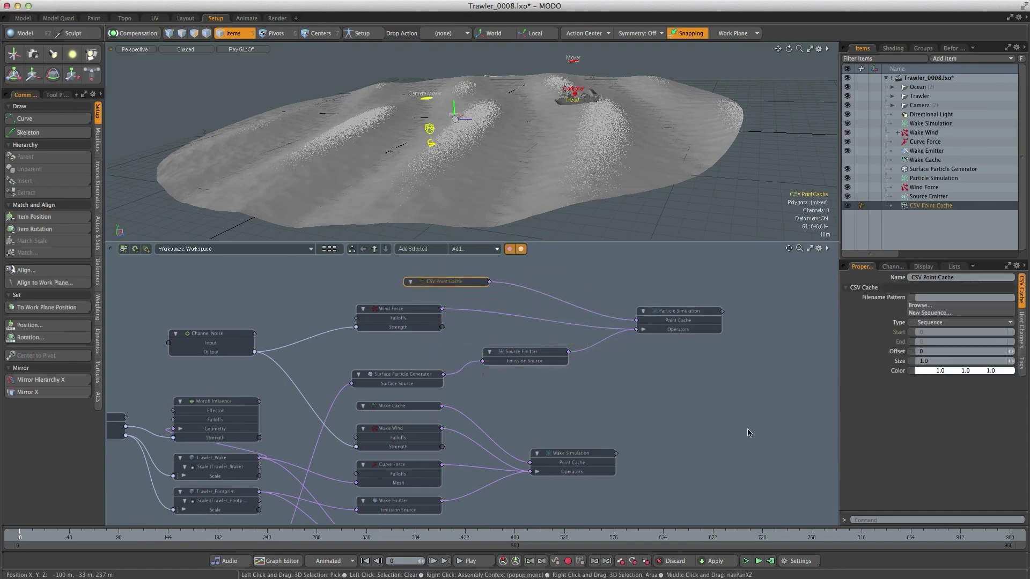
Set the CSV Point Cache's filename pattern to save its sequence in the Trawler spray Temp folder.
click(920, 305)
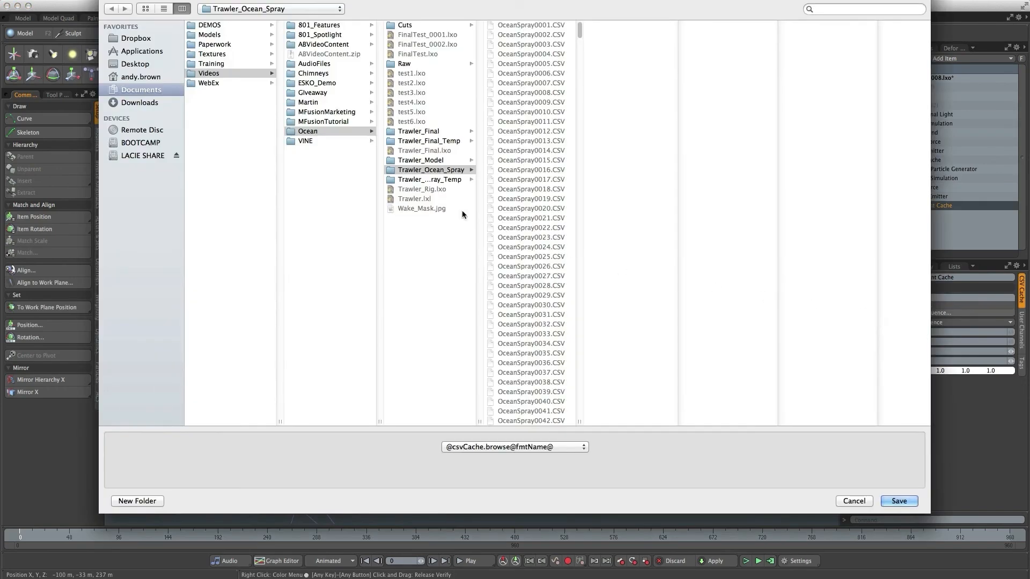
click(439, 181)
click(900, 501)
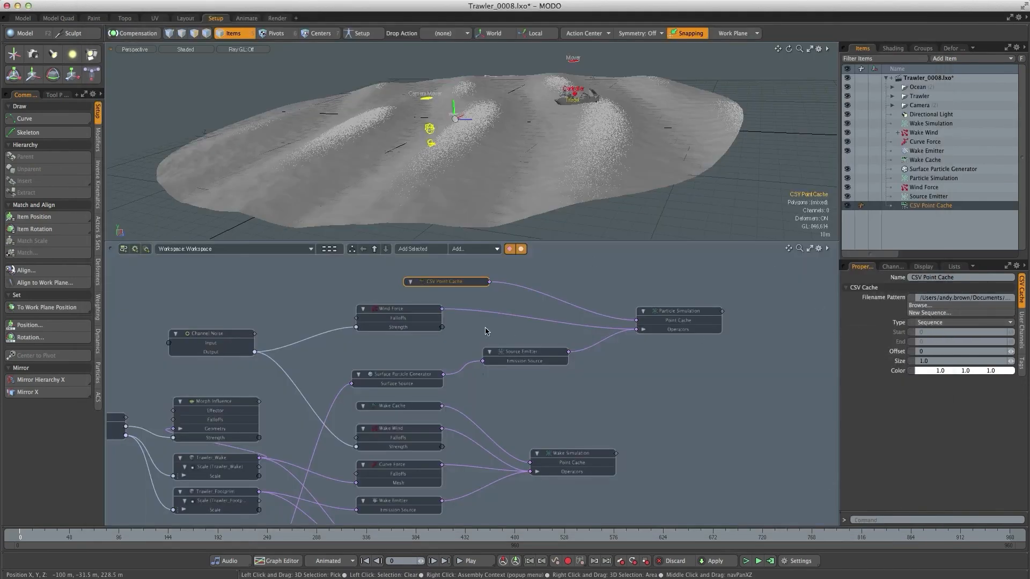
Compute the particle simulation into the CSV cache with Start Time 0 and Preroll 0.
alt+drag(698, 376, 665, 381)
click(770, 562)
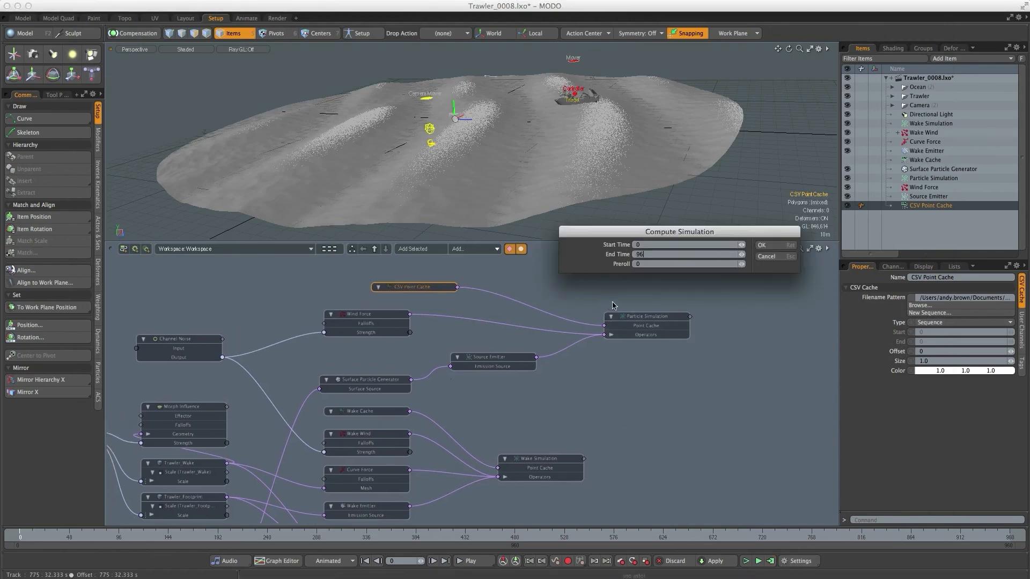
click(763, 246)
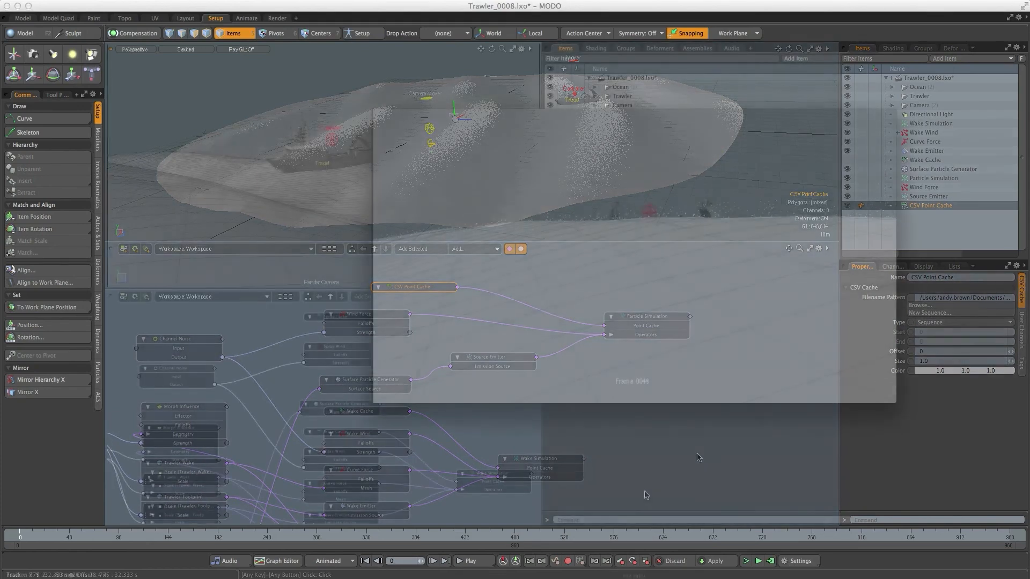